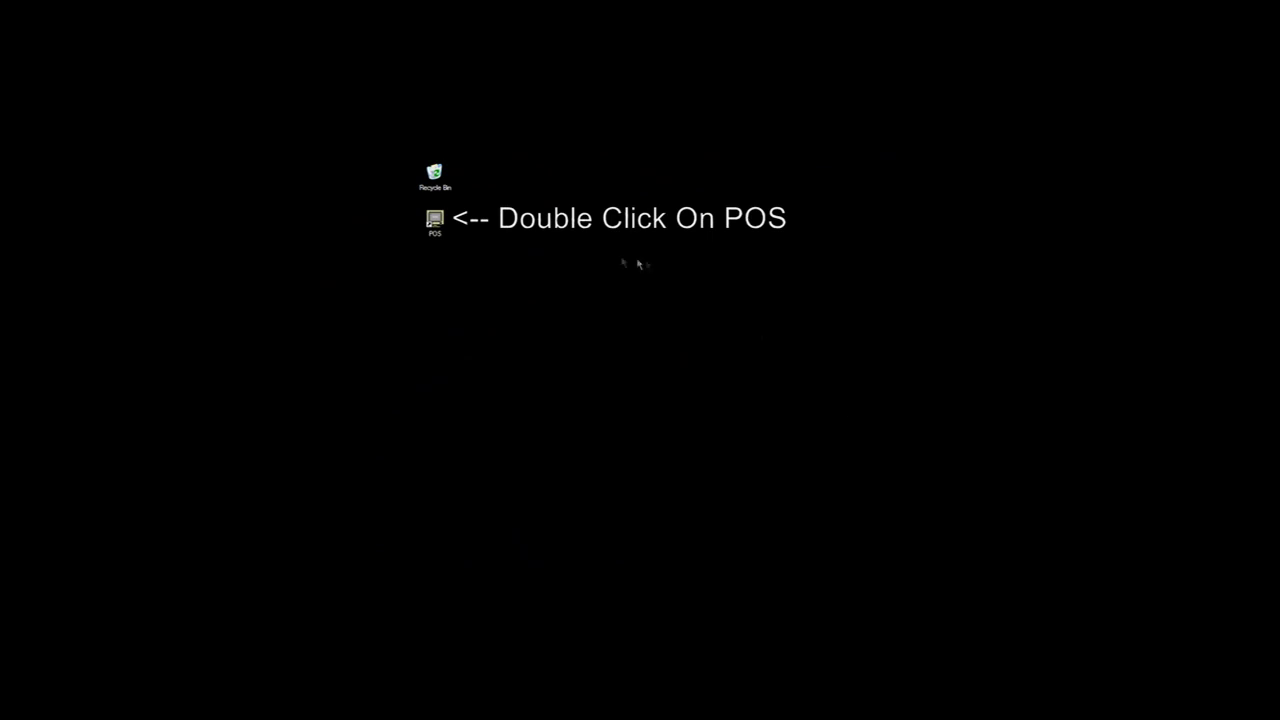
- Launch the POS program and log in with the user name and password
double_click(433, 220)
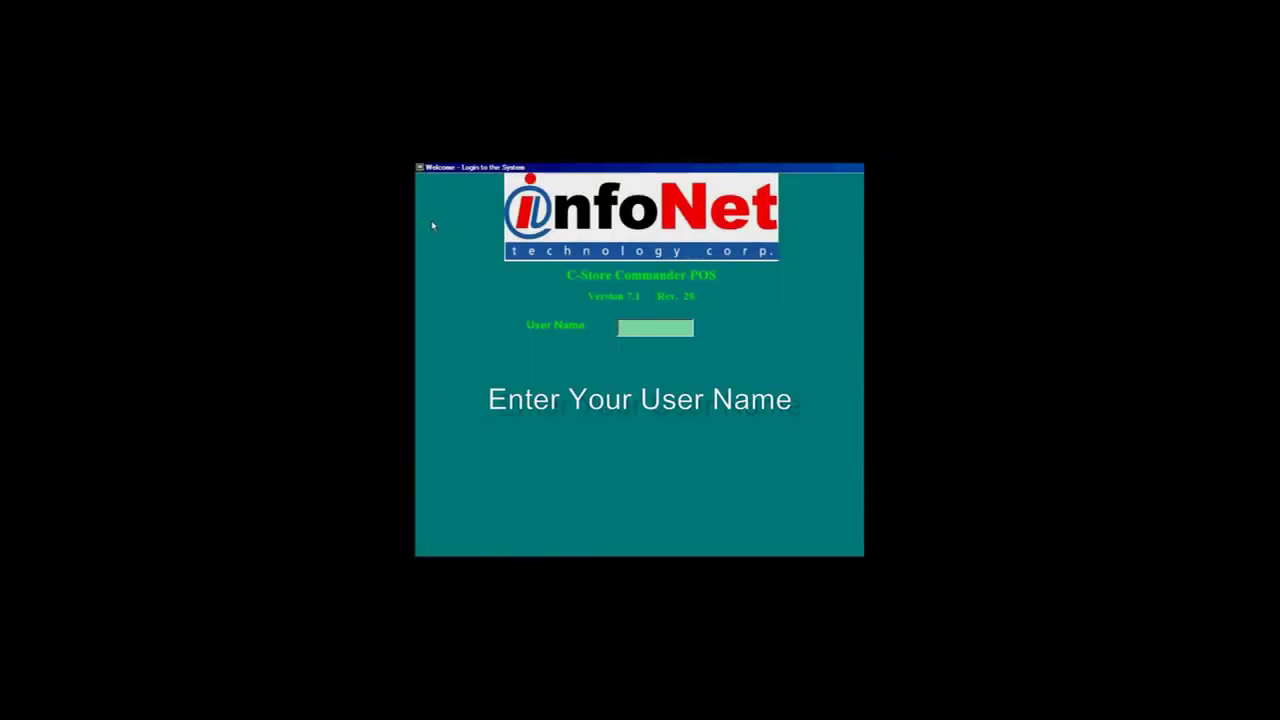
type("x")
key("Return")
type("x")
key("Return")
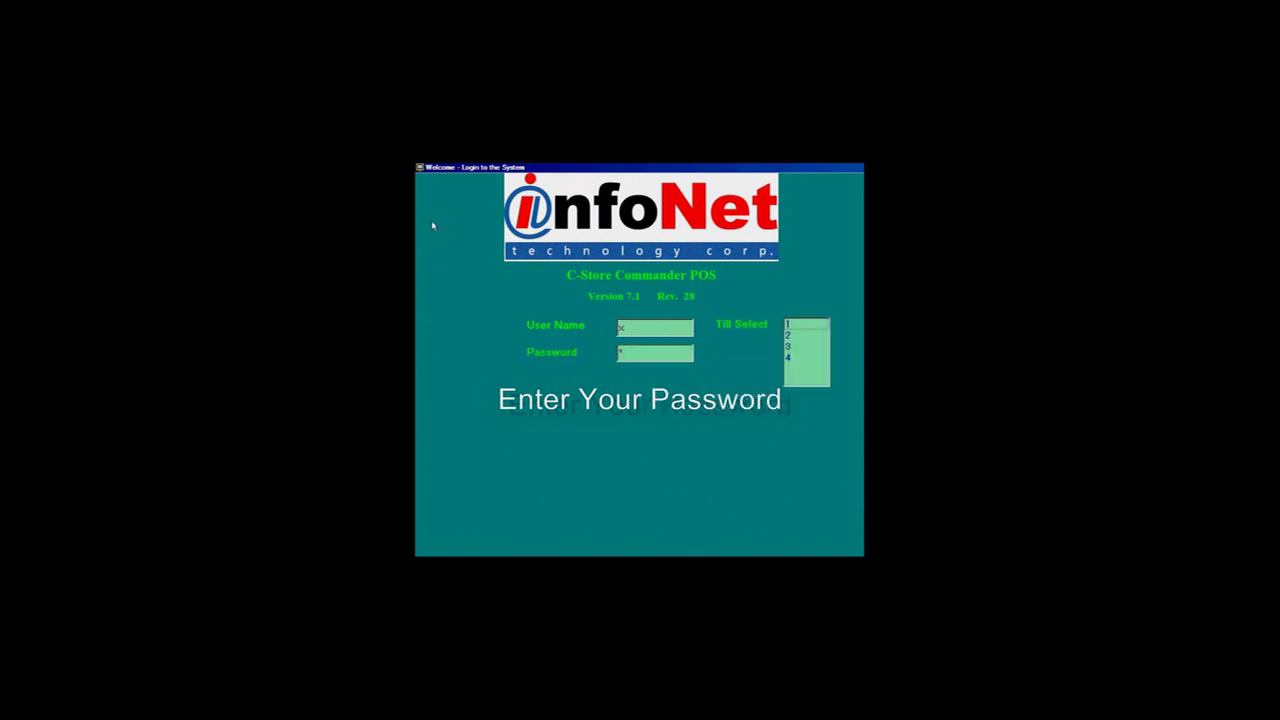
- Select Till 1, accept the 150.00 starting float, and confirm the shift
left_click(790, 325)
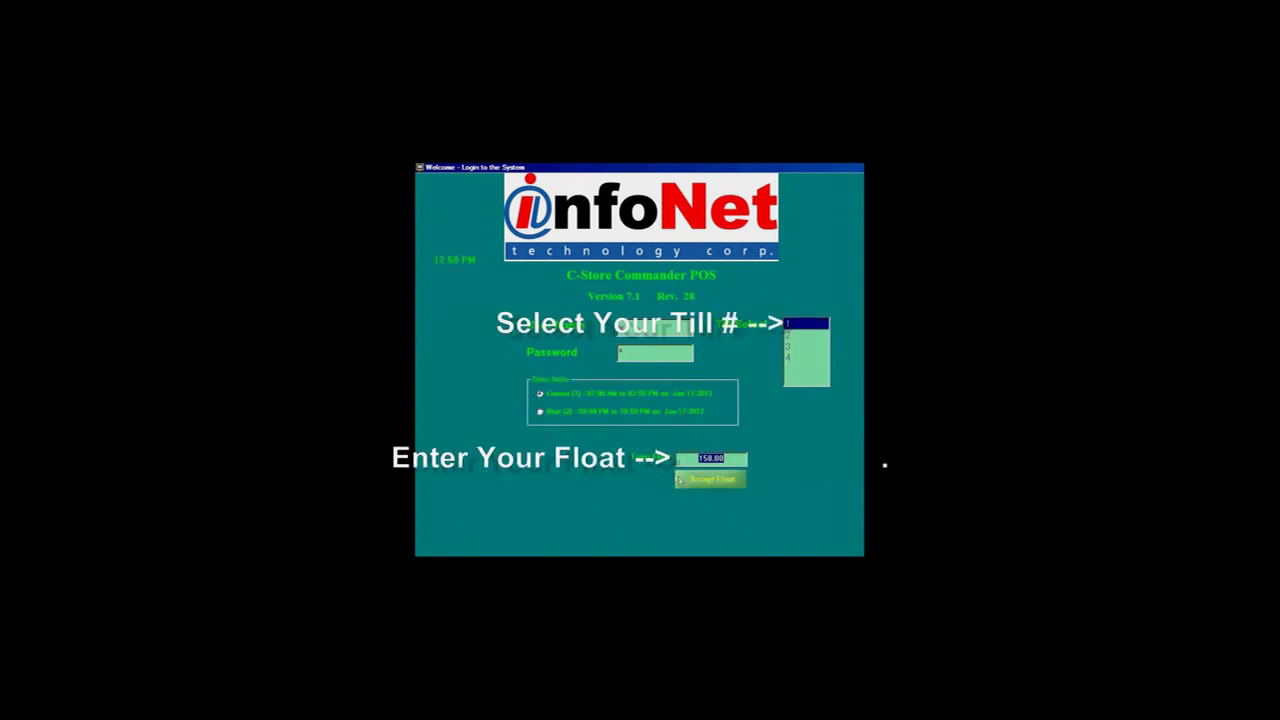
left_click(700, 483)
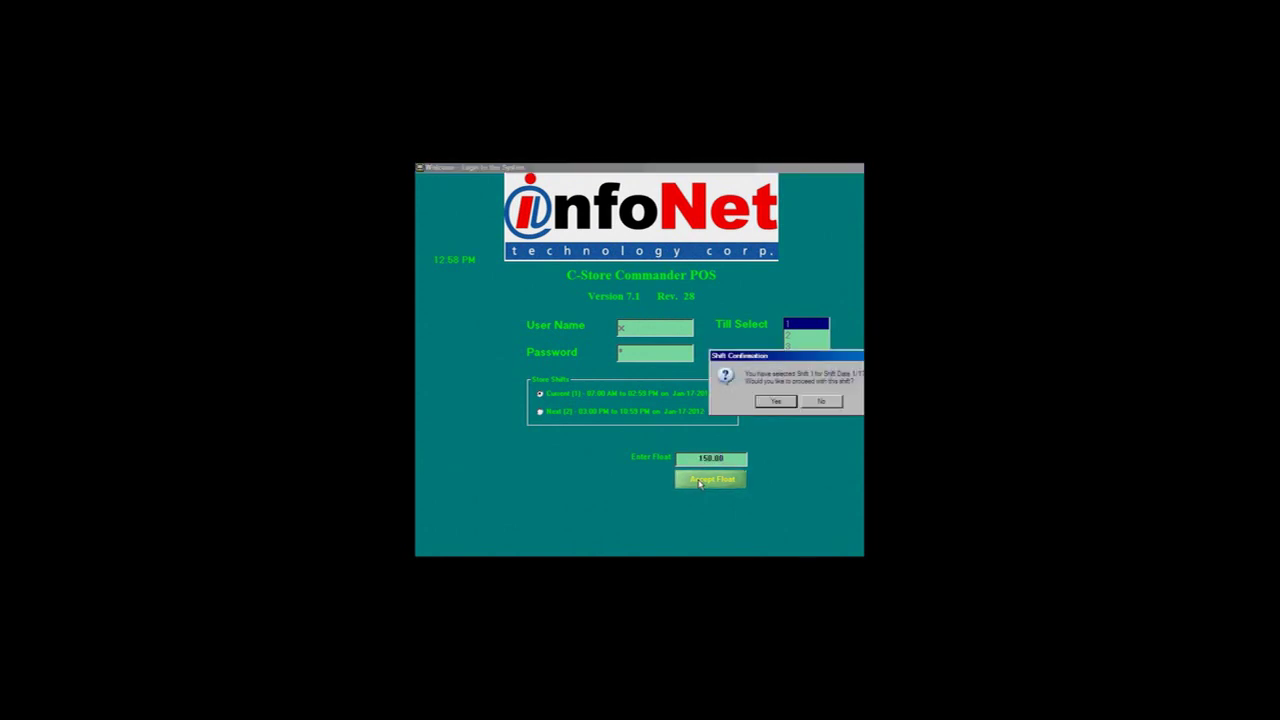
left_click(769, 403)
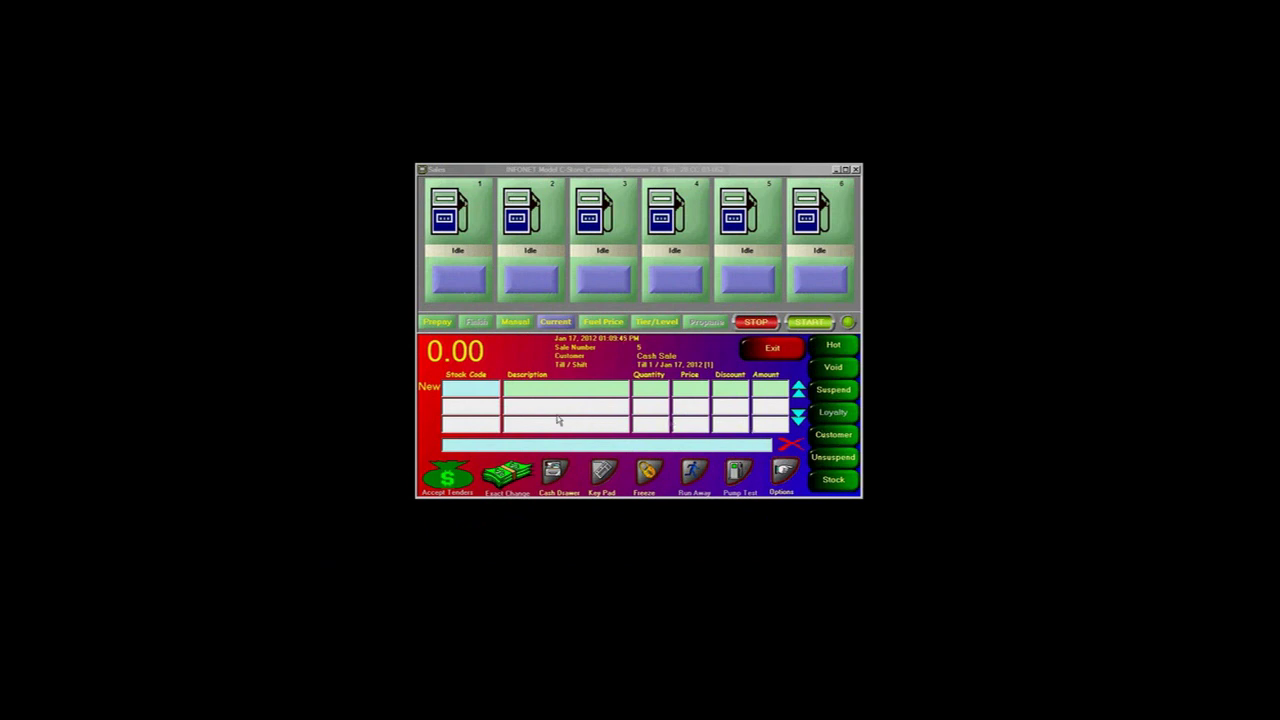
left_click(477, 390)
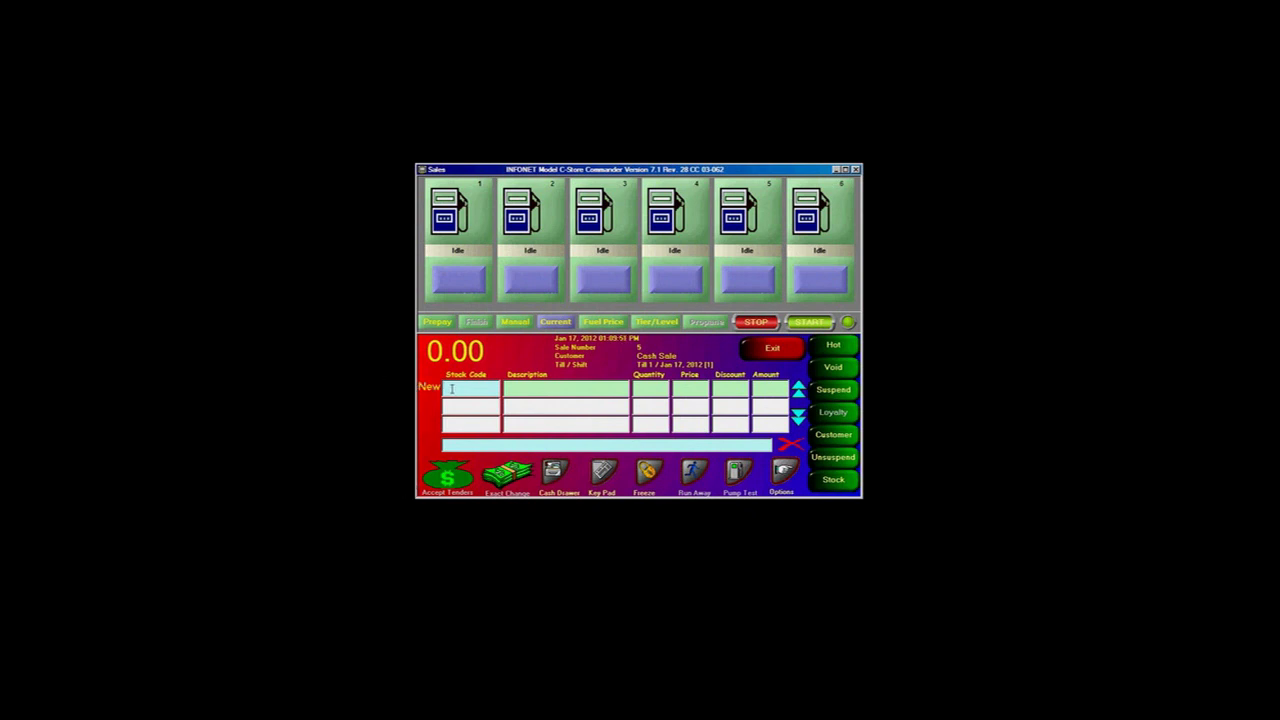
type("056070001023")
key("Return")
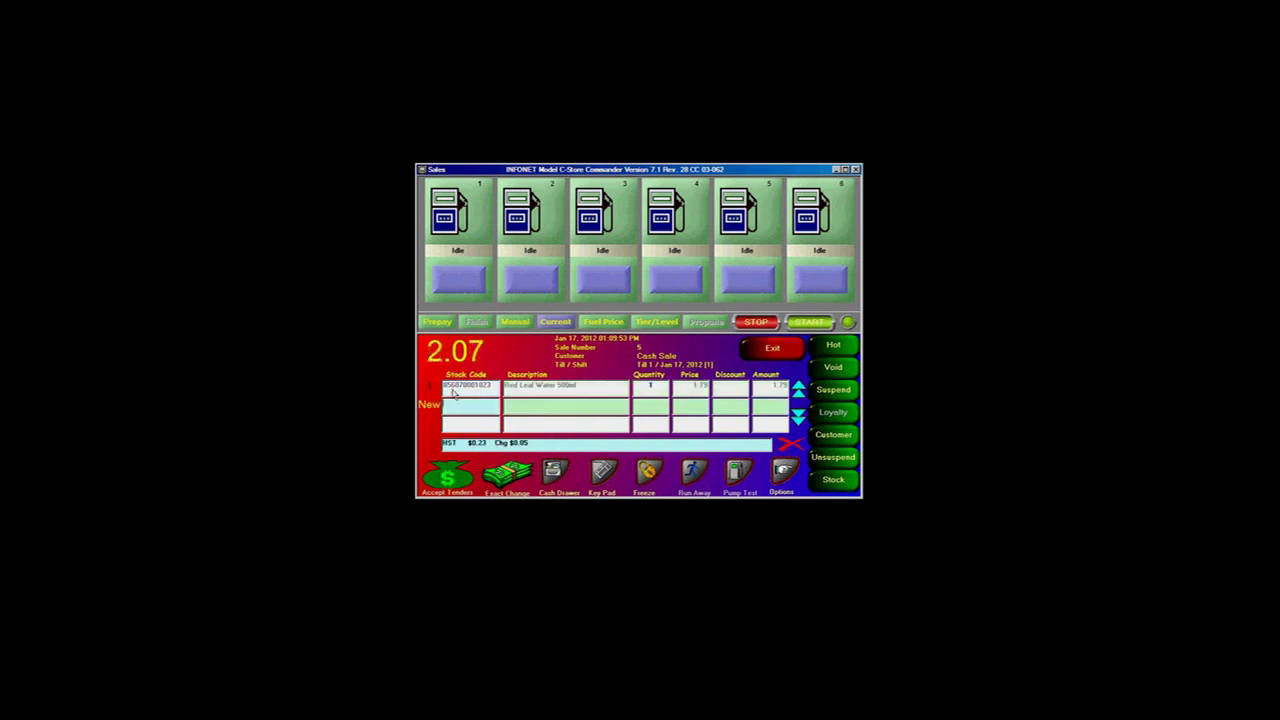
type("06999108")
key("Return")
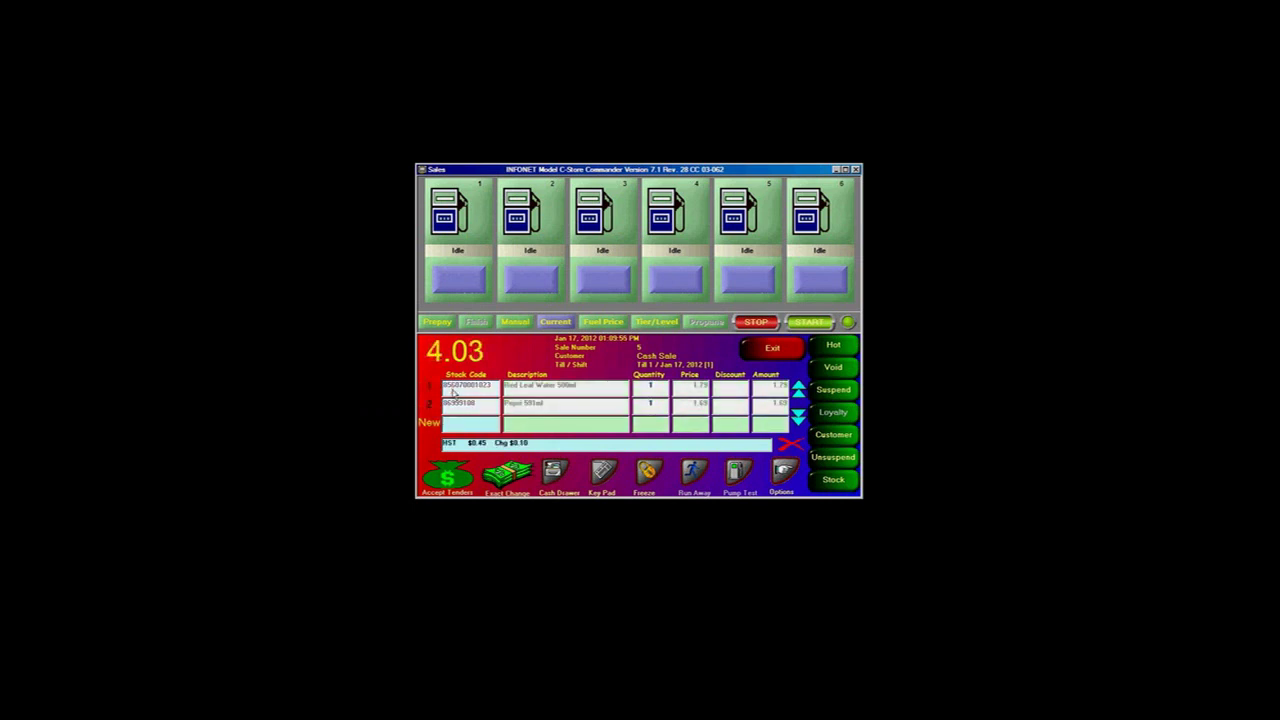
type("06719502")
key("Return")
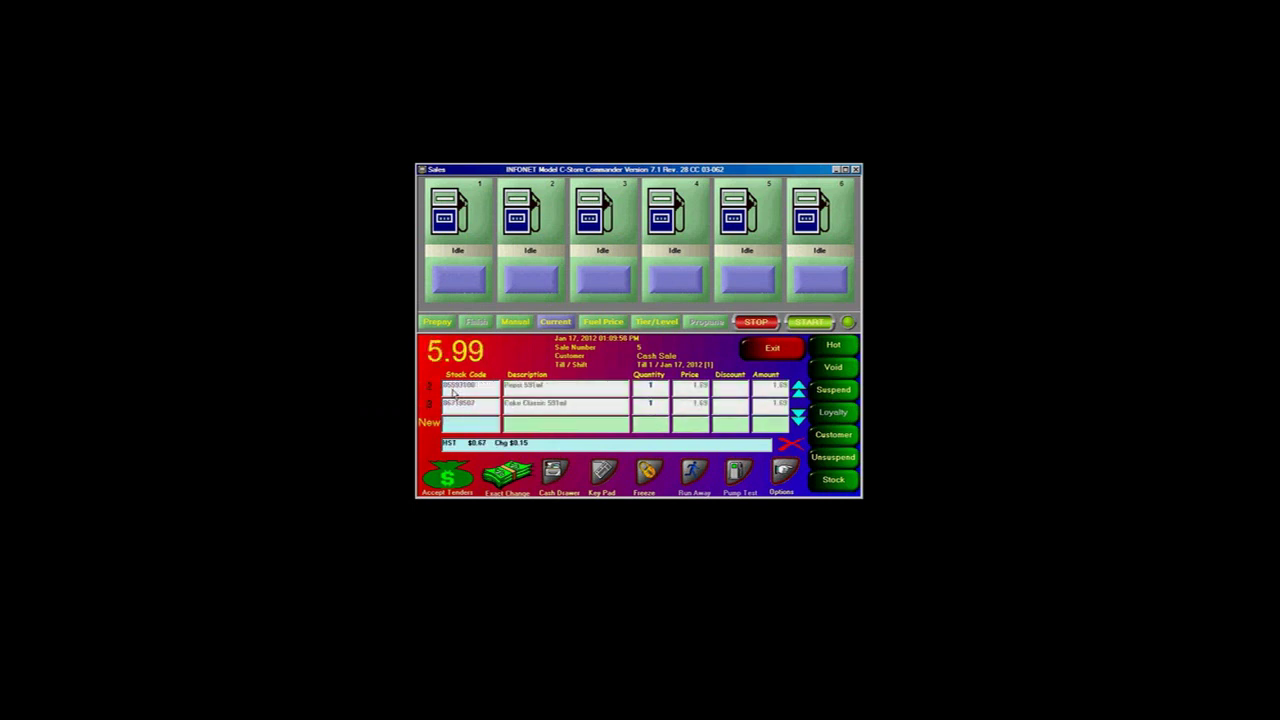
- Delete the Coke Classic 591ml line and confirm the deletion
left_click(650, 403)
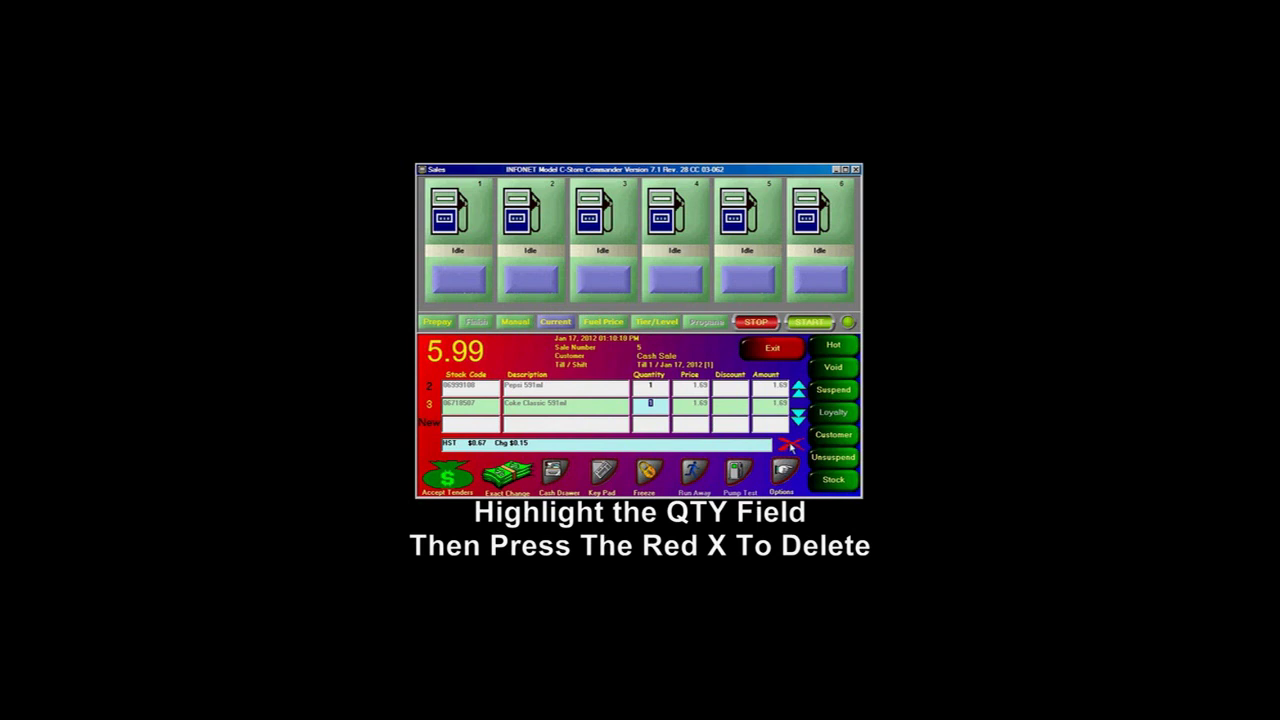
left_click(789, 446)
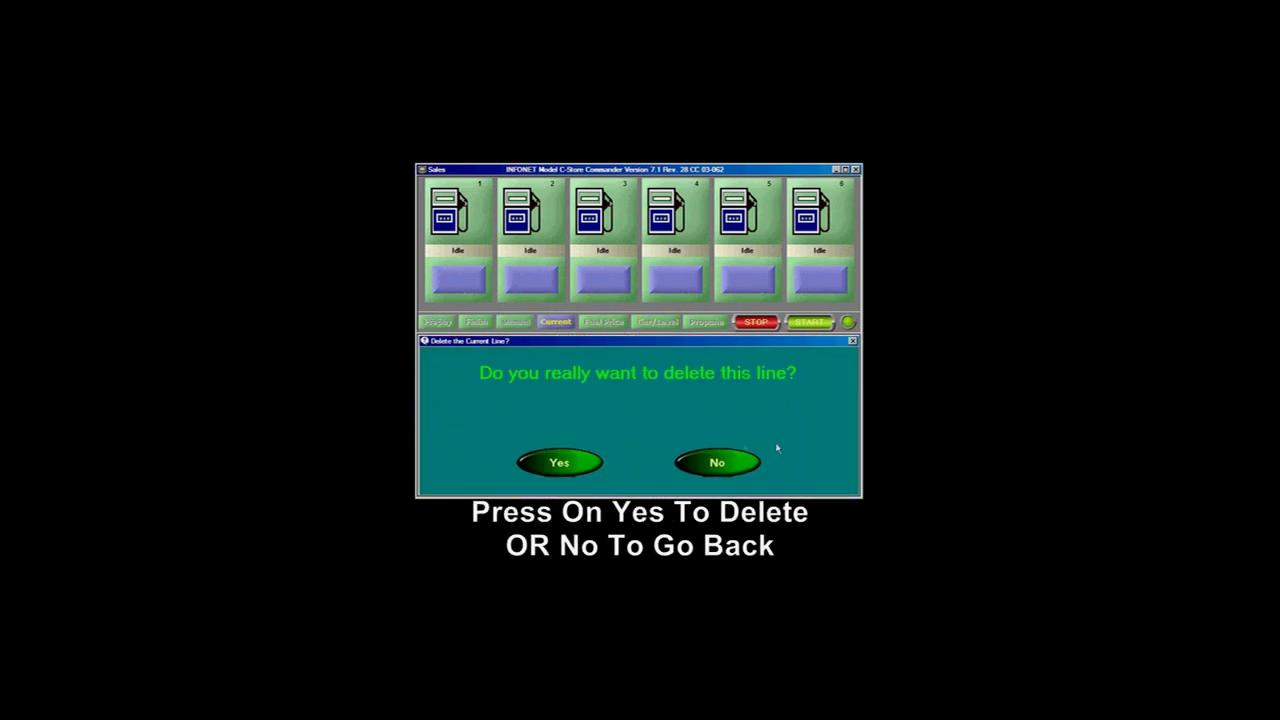
left_click(571, 463)
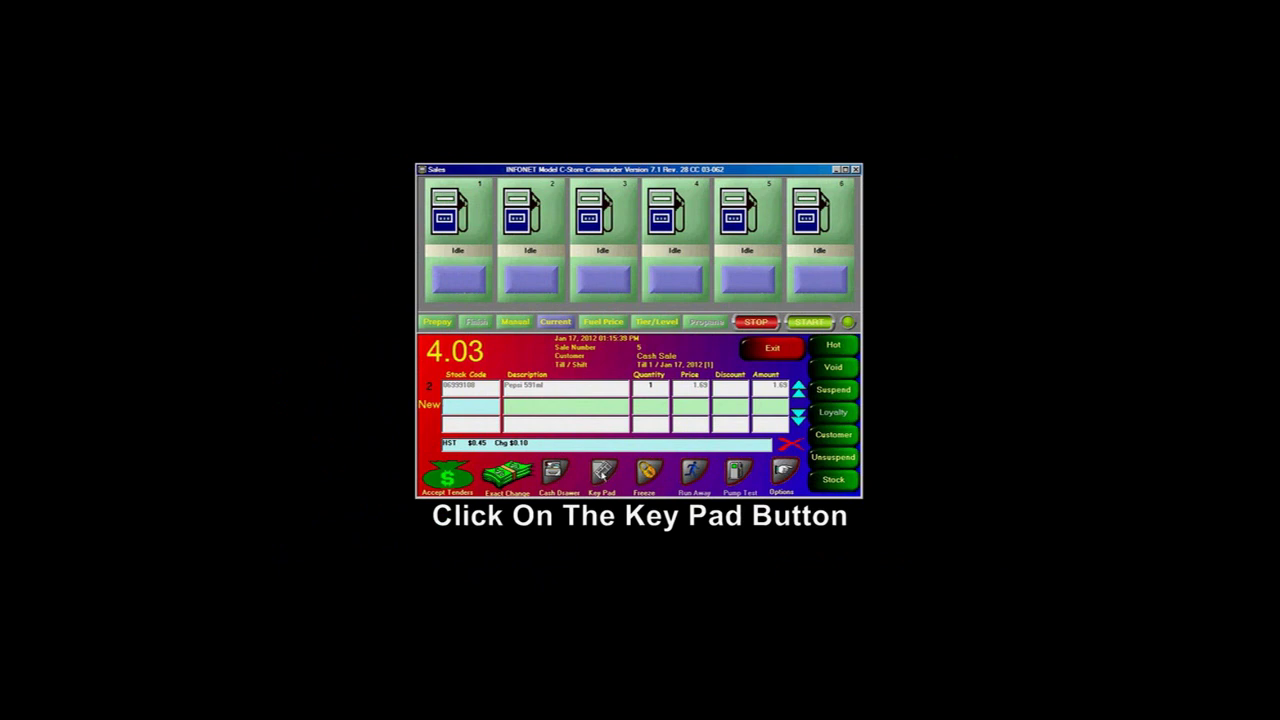
- Add White Onion by entering PLU 4023 on the key pad
left_click(603, 474)
left_click(667, 399)
left_click(667, 476)
left_click(720, 437)
left_click(775, 438)
left_click(818, 474)
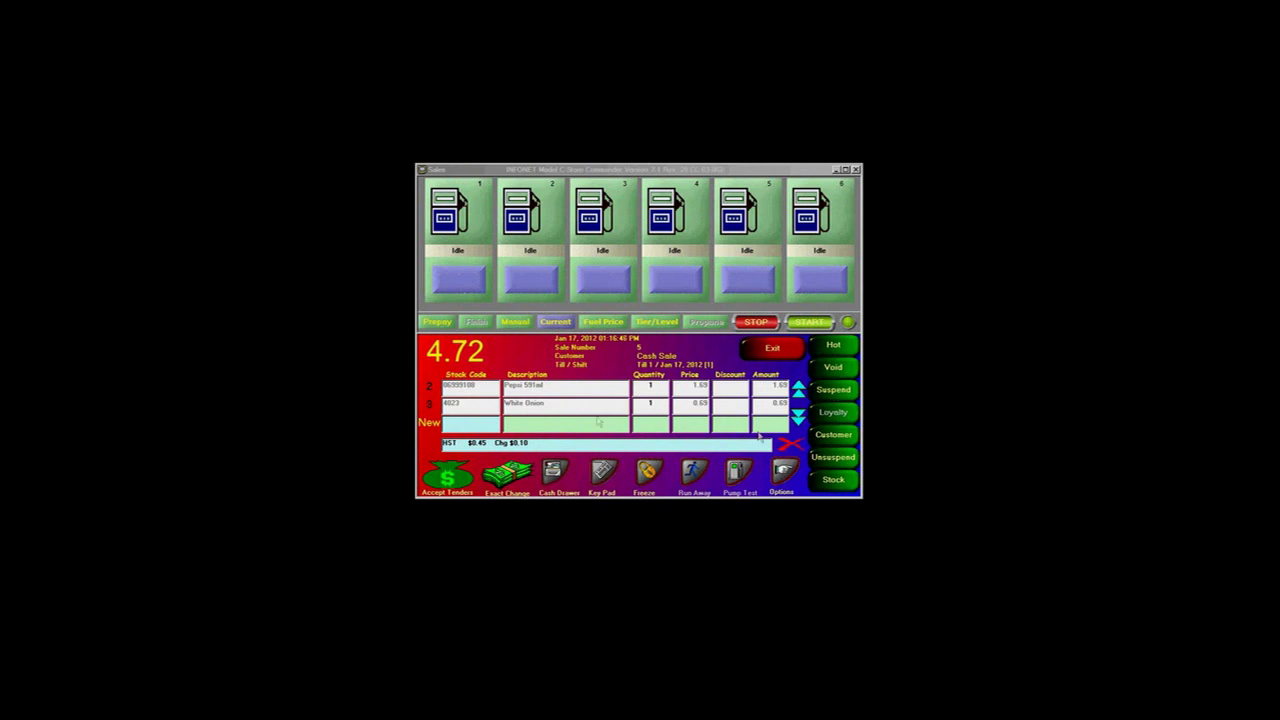
- Scan Pepsi stock code 06999100 to add a second Pepsi
left_click(481, 426)
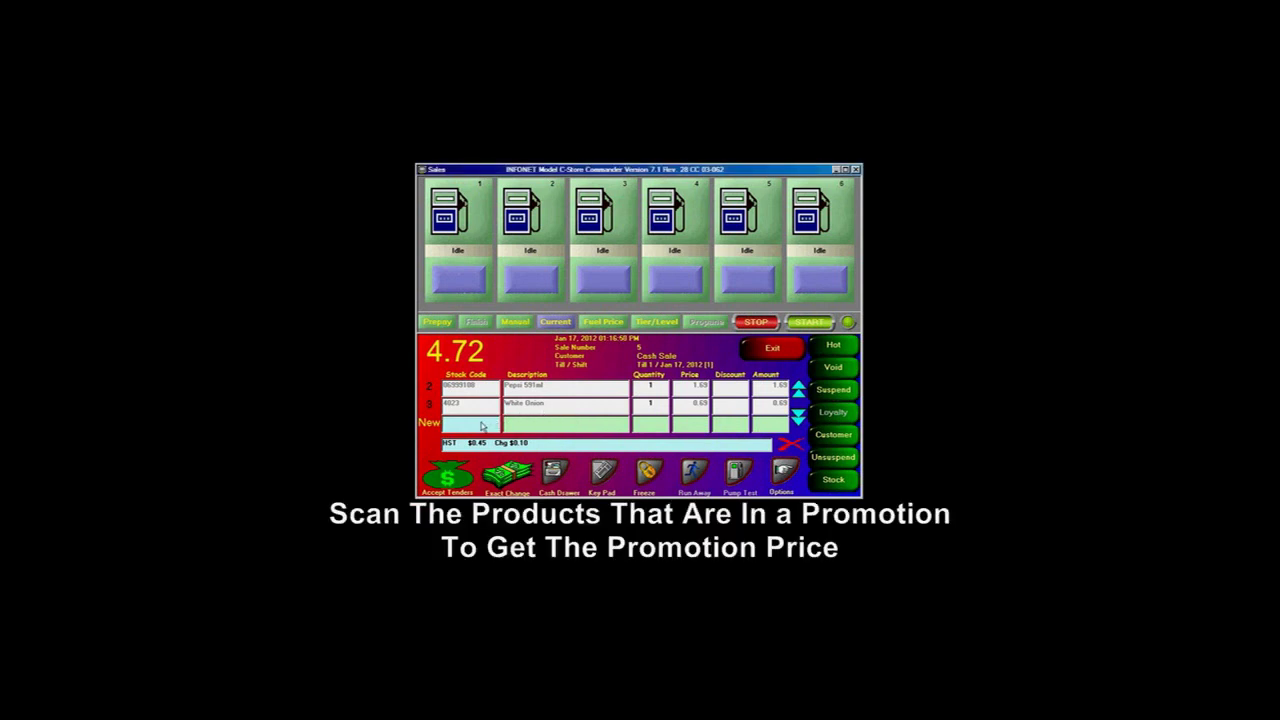
type("06999100")
key("Return")
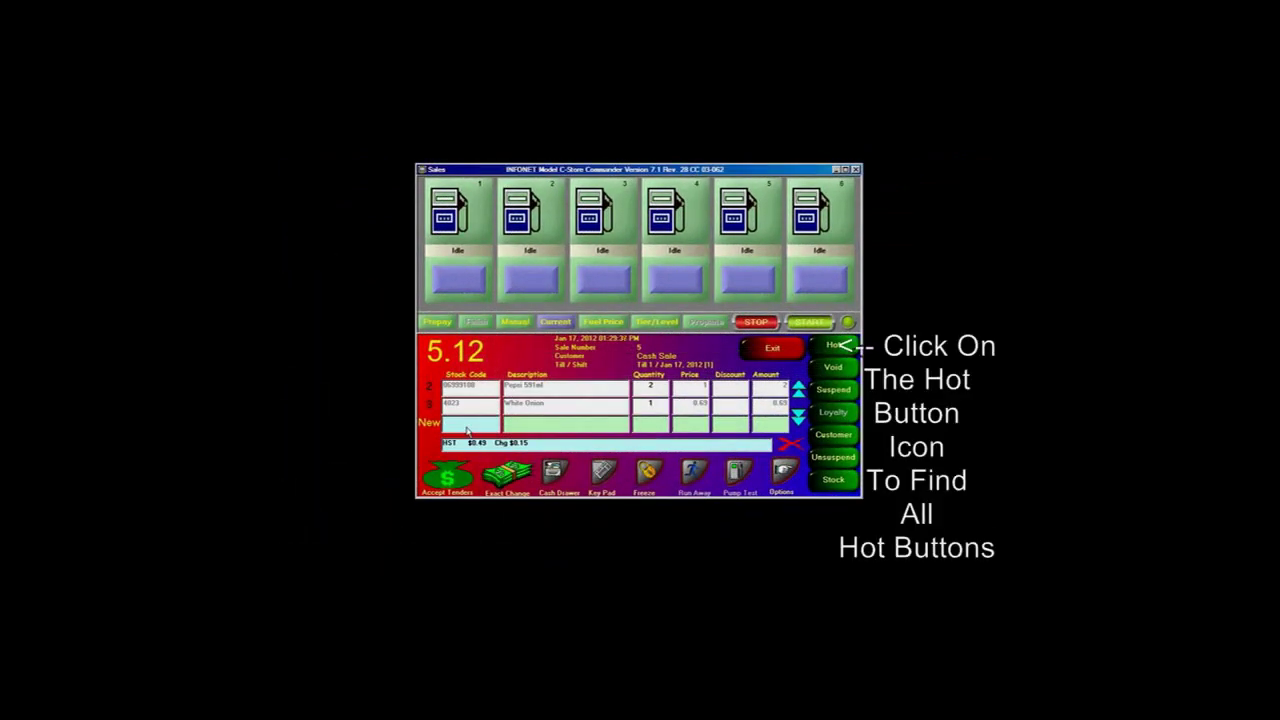
- Add 16oz and 32oz Coffees from the Hot product screen and send them to the sale
left_click(829, 347)
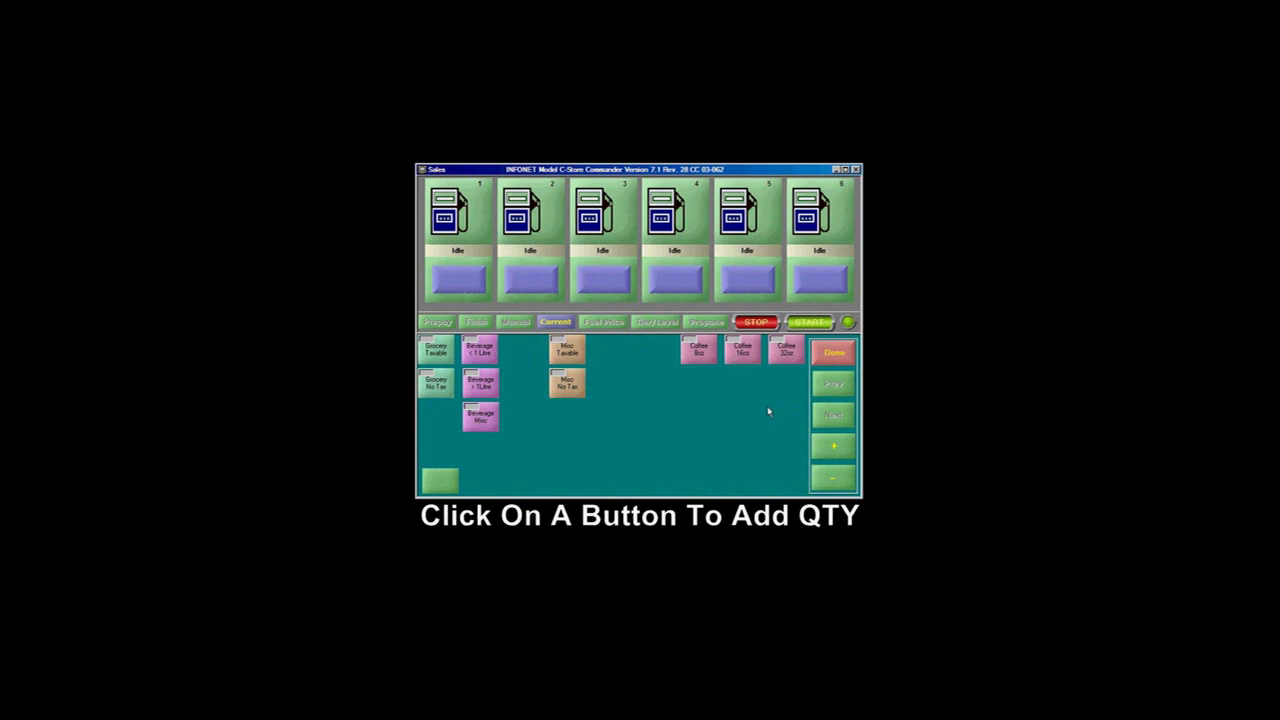
left_click(697, 356)
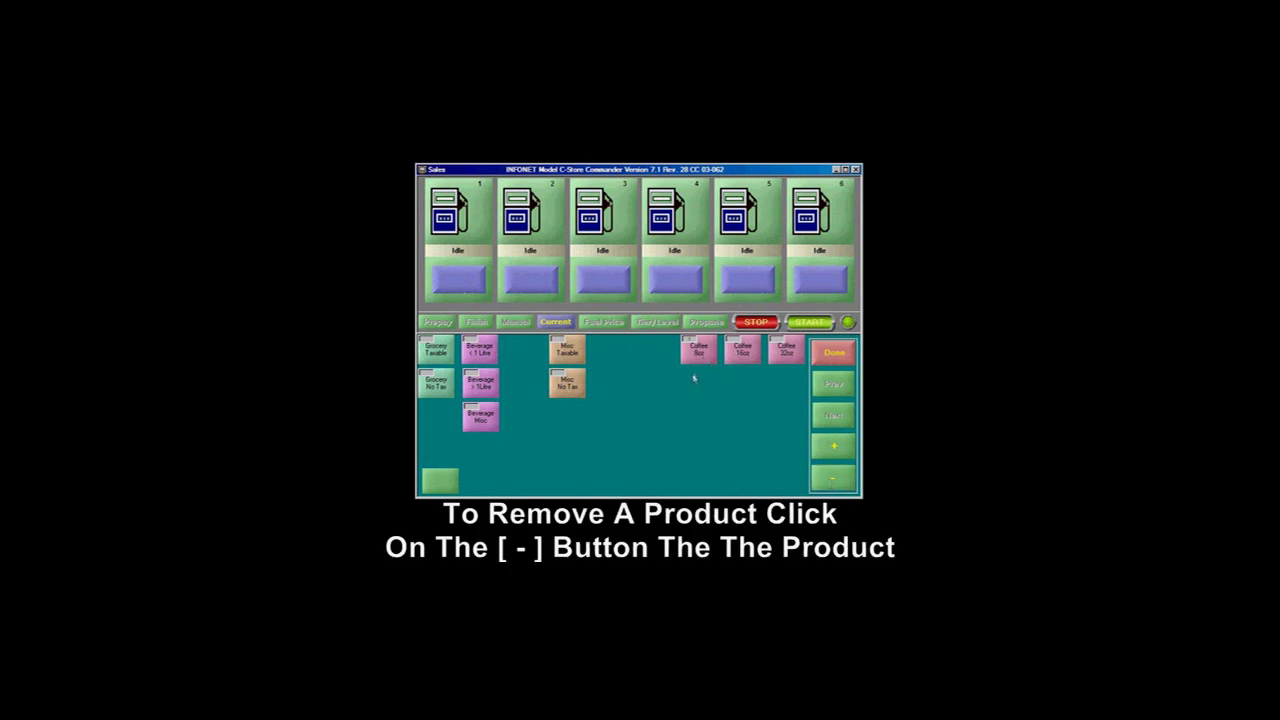
left_click(695, 352)
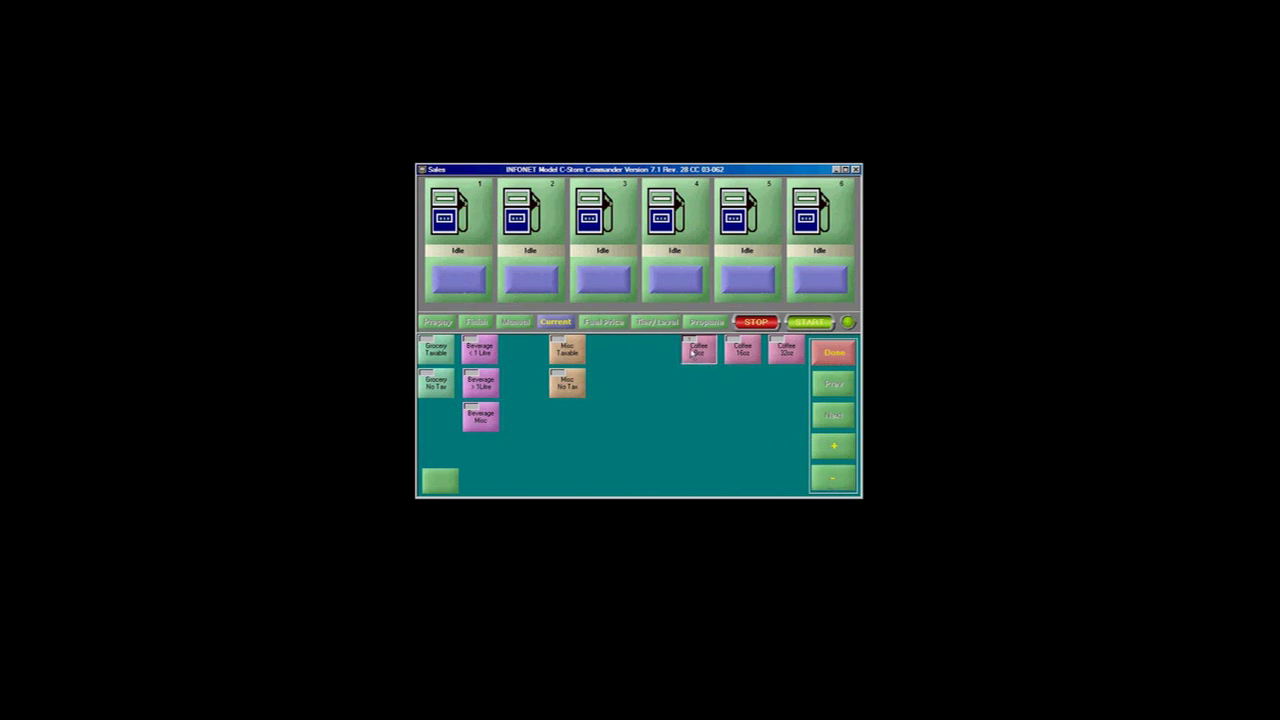
left_click(838, 450)
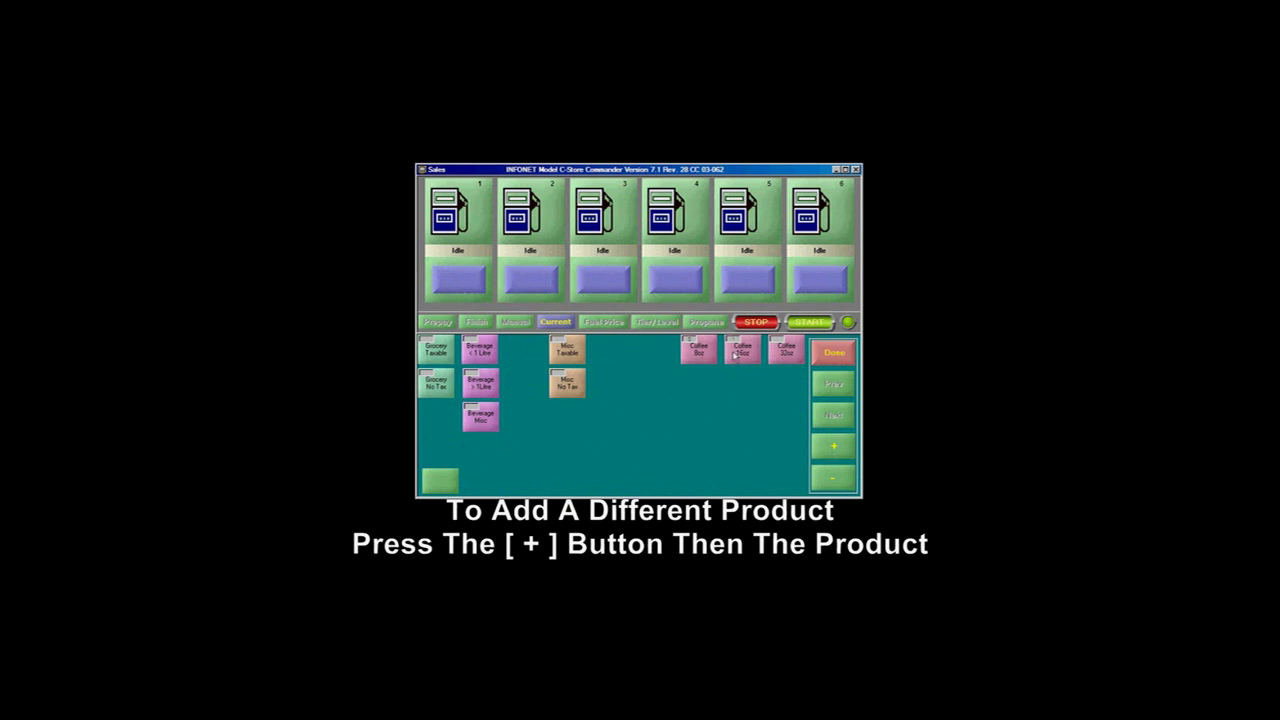
left_click(740, 360)
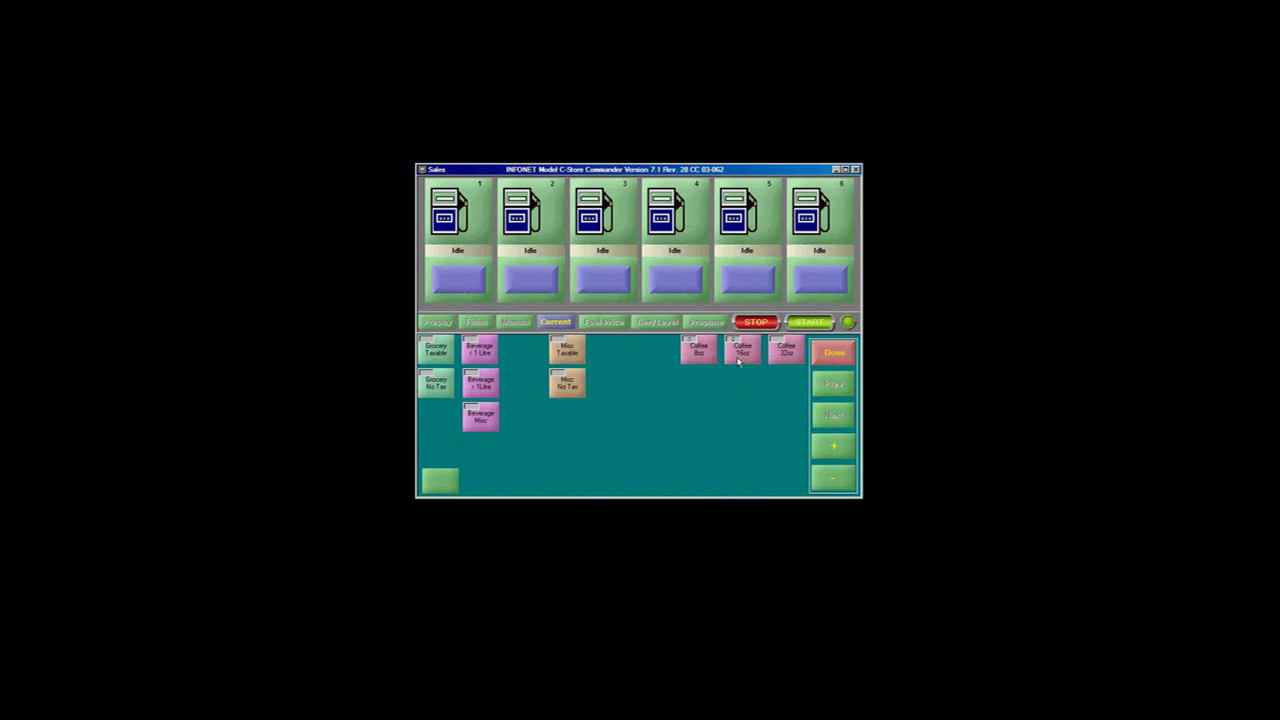
left_click(779, 357)
left_click(779, 357)
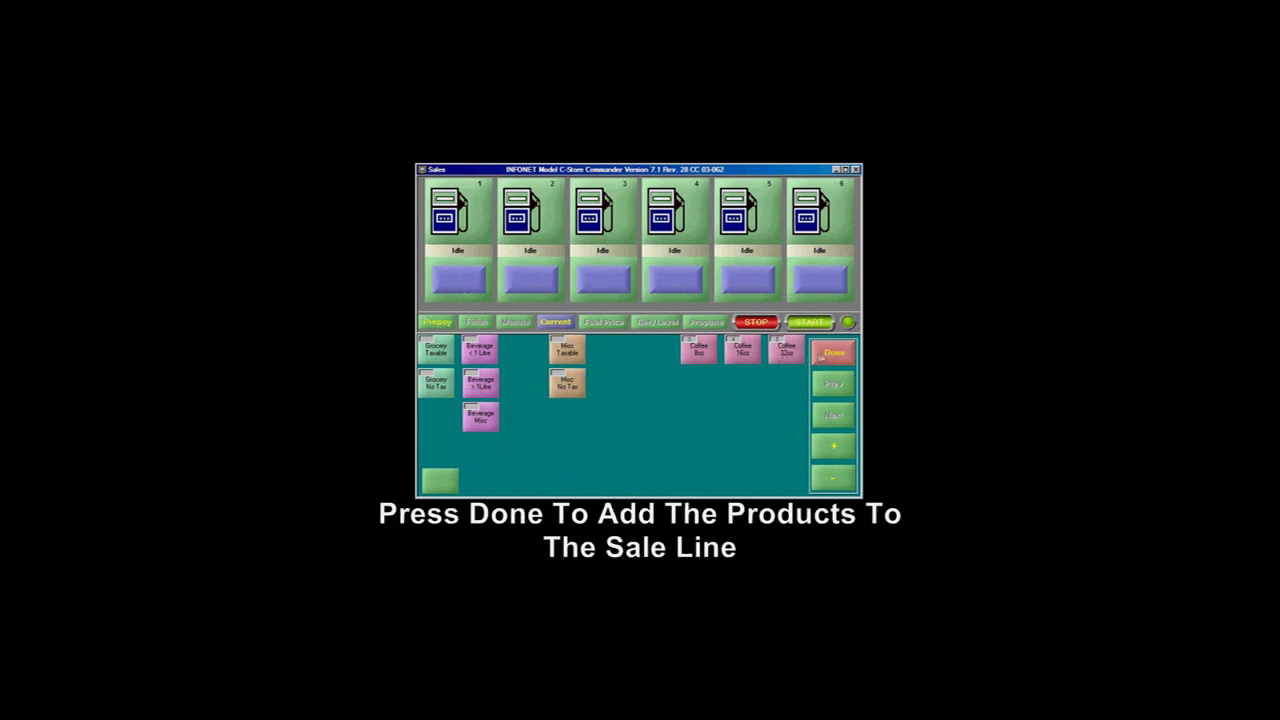
left_click(832, 355)
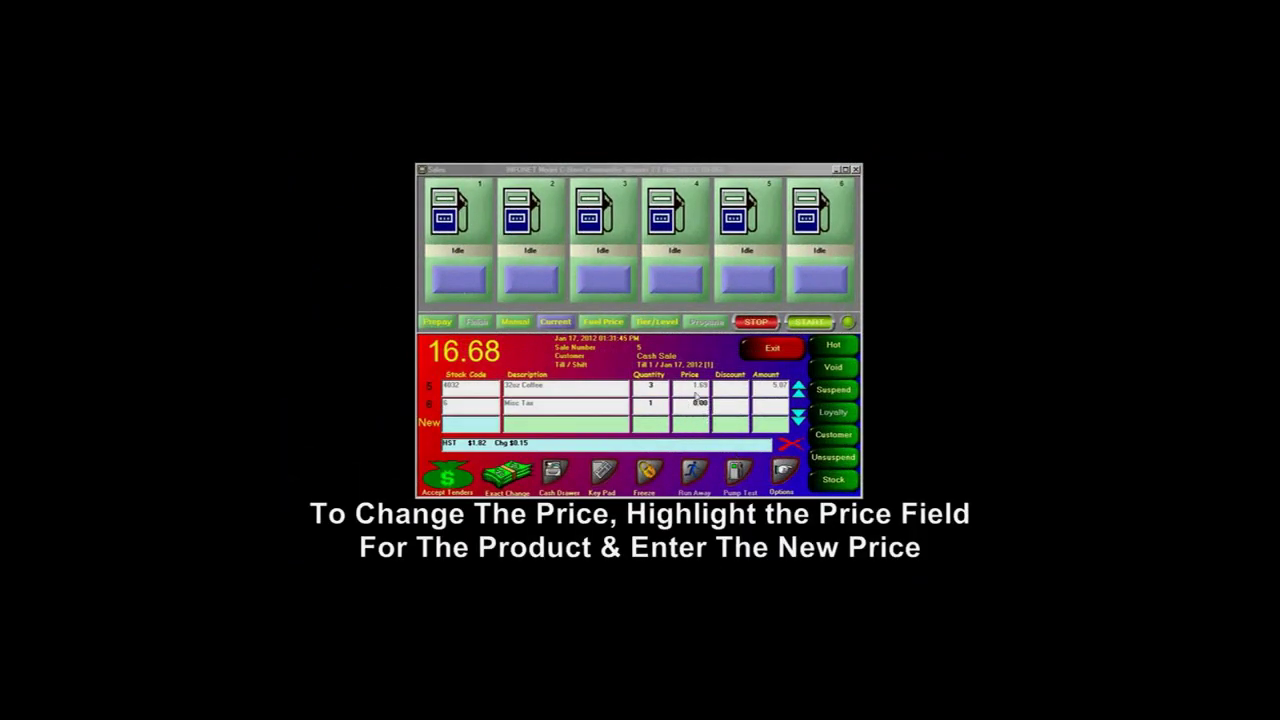
- Reprice the Misc Tax line to 2.99, giving Wrong Price as the reason
left_click(698, 404)
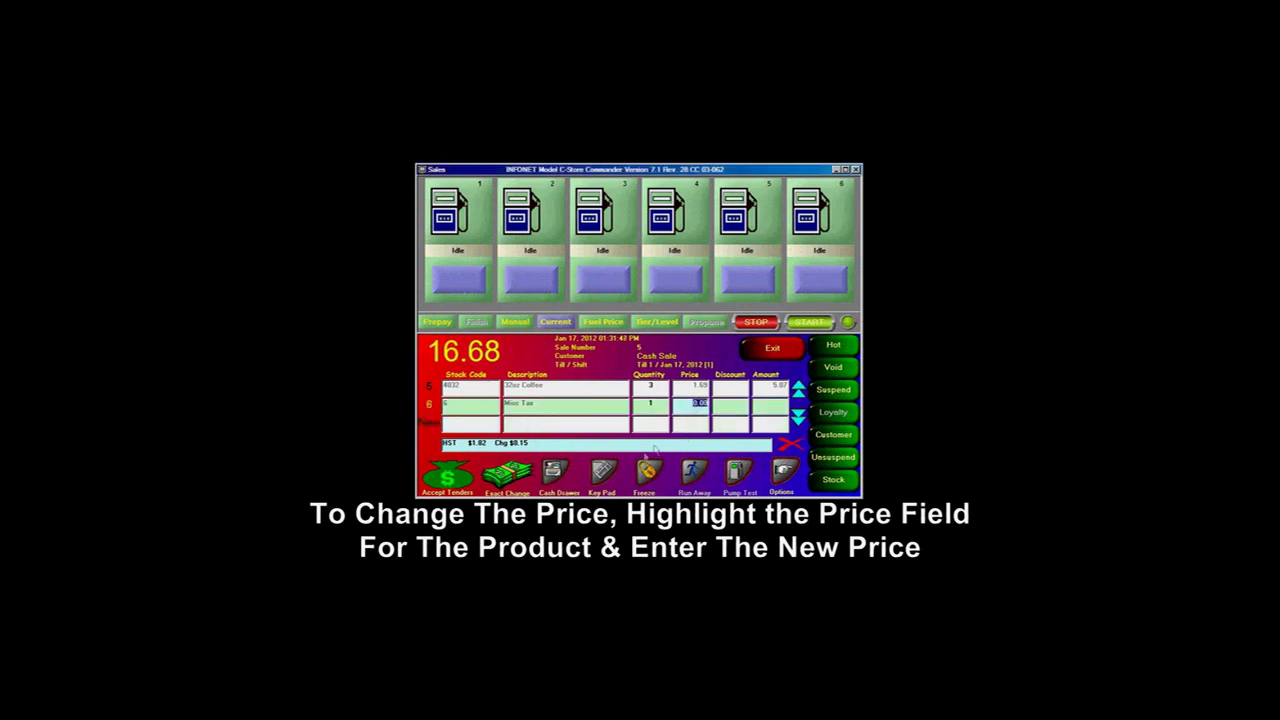
left_click(603, 472)
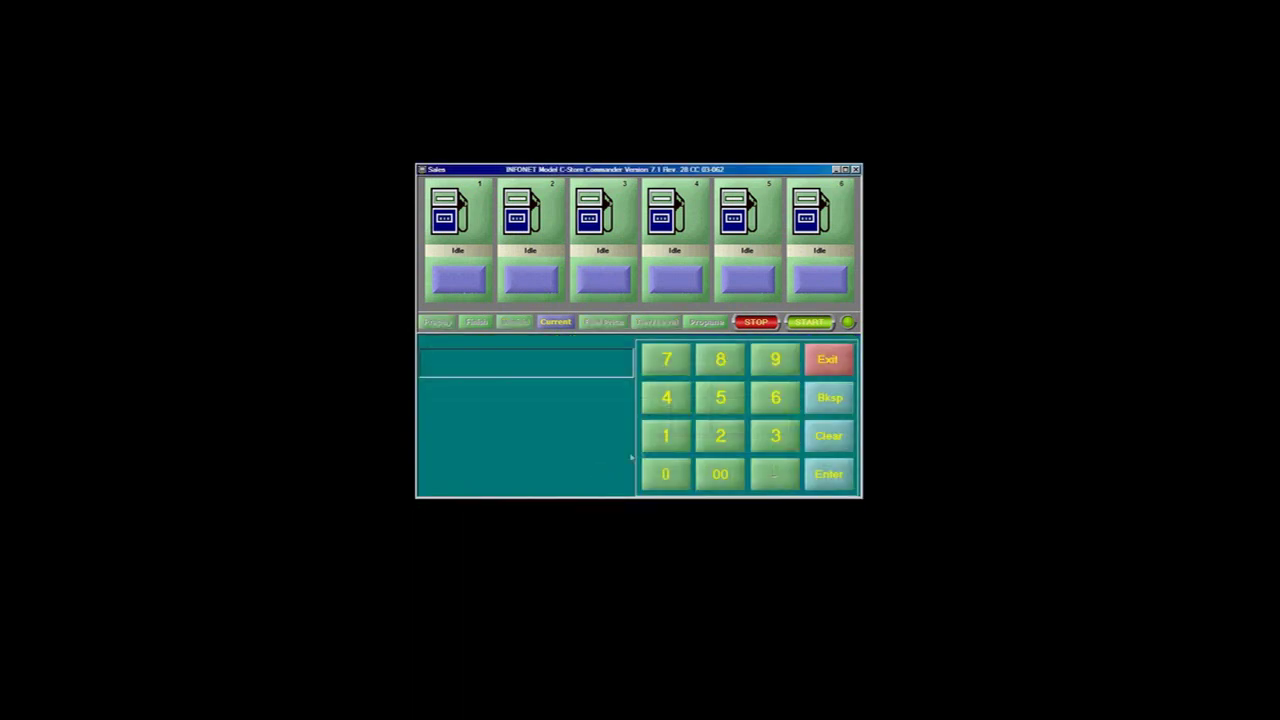
left_click(720, 436)
left_click(763, 362)
left_click(763, 362)
left_click(830, 484)
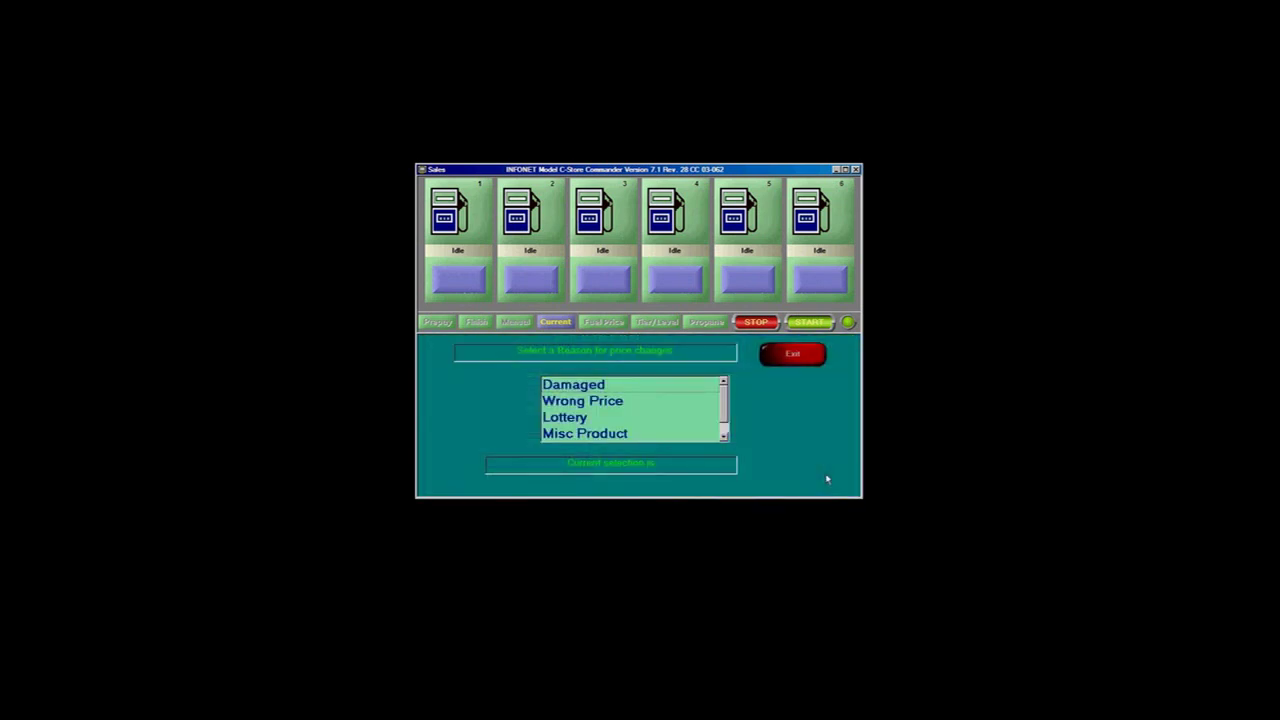
left_click(591, 402)
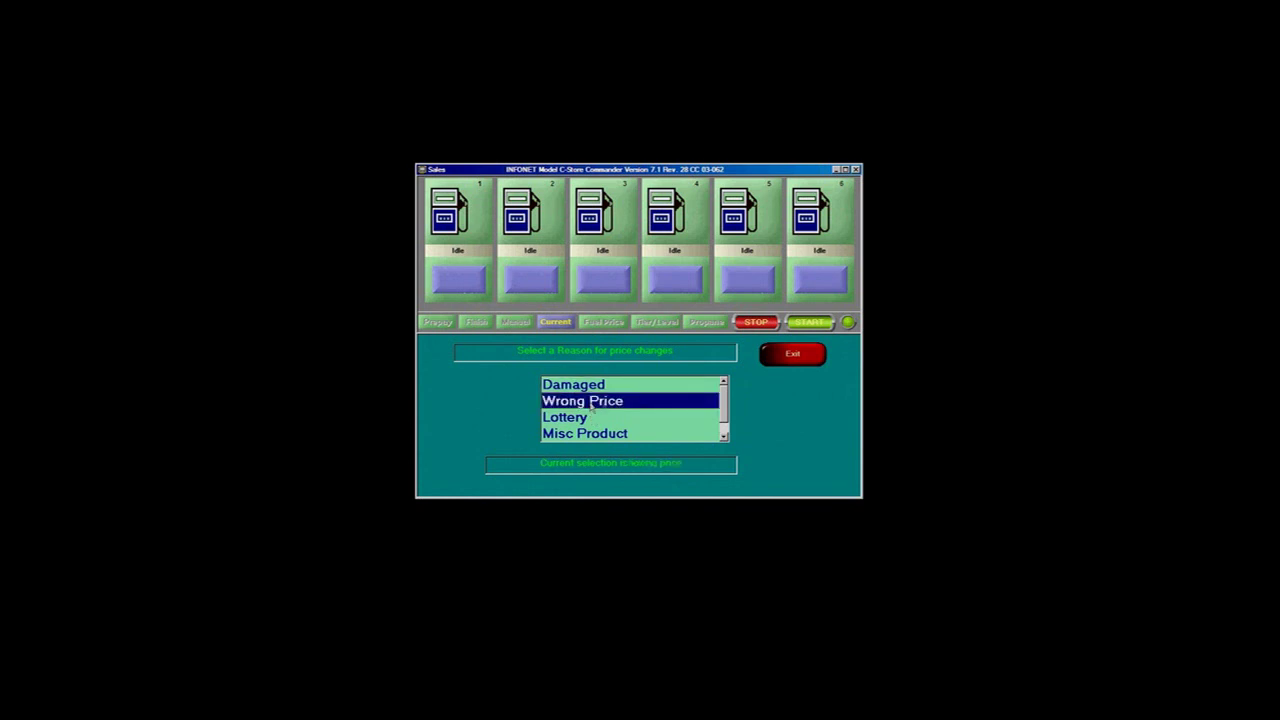
left_click(795, 355)
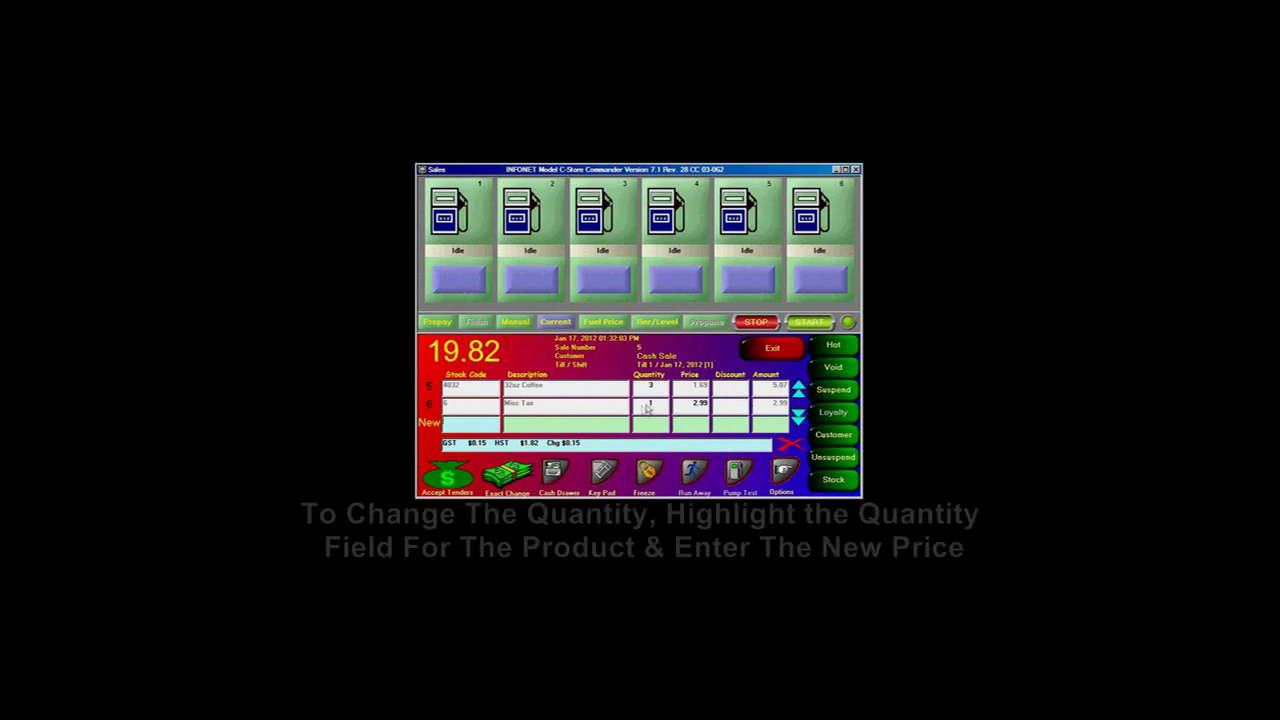
left_click(651, 407)
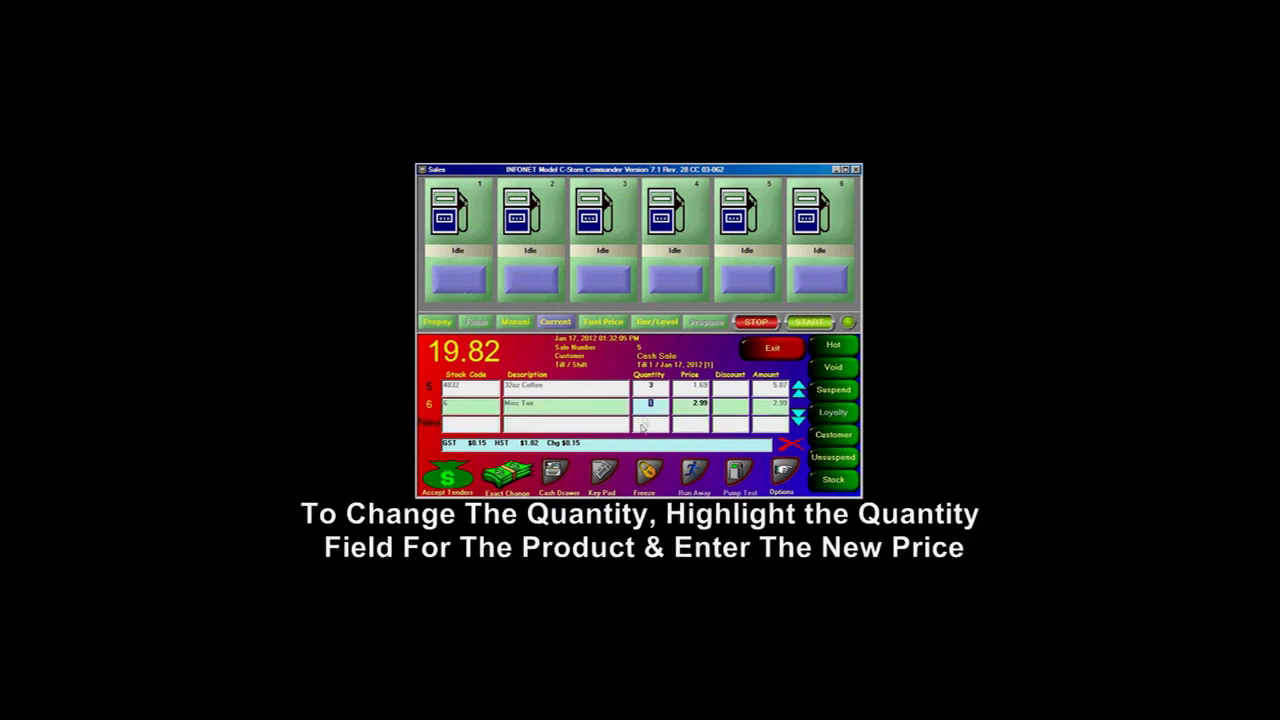
left_click(605, 473)
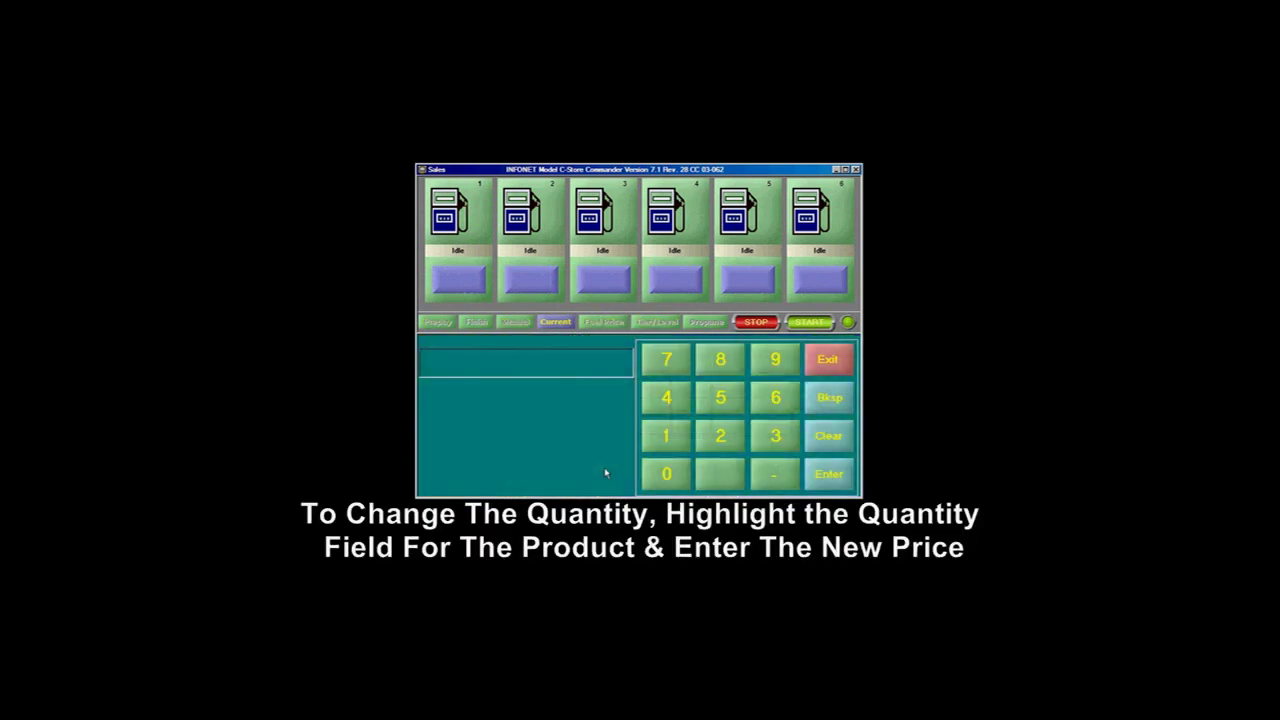
left_click(669, 400)
left_click(840, 475)
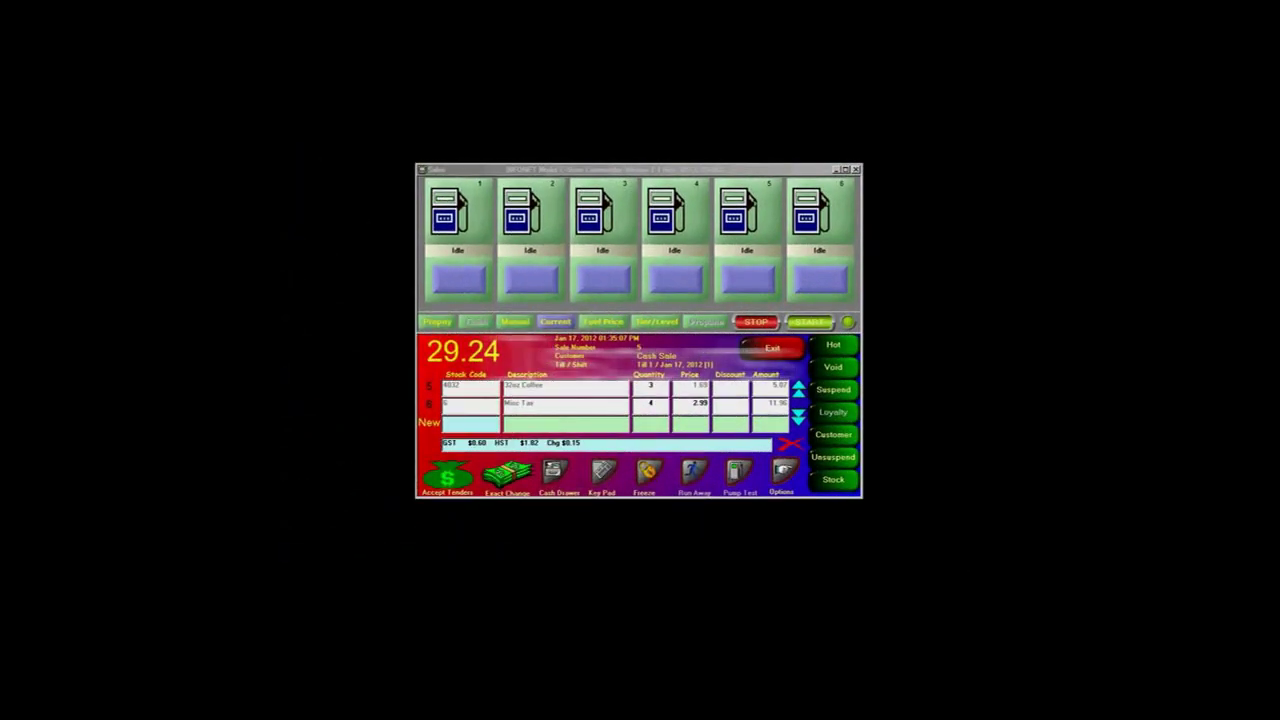
left_click(486, 431)
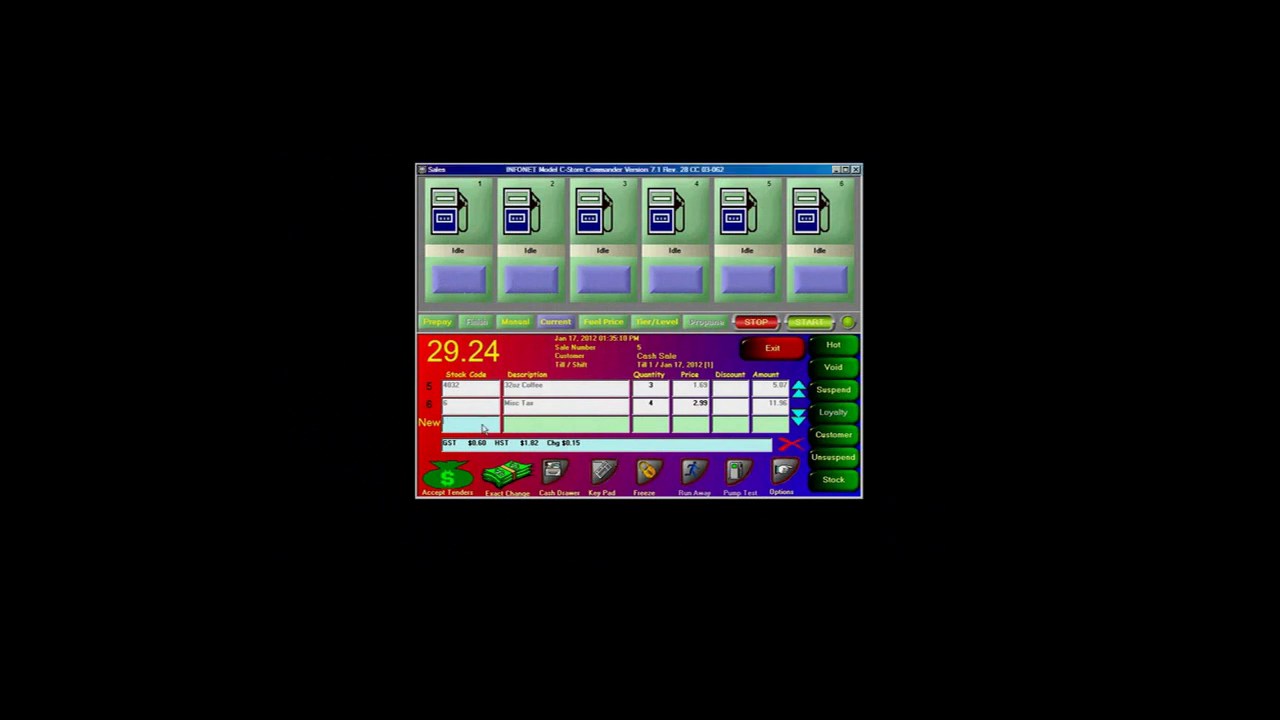
- Enter a 25.00 percentage discount on the Misc Tax line with reason Promotion
left_click(729, 406)
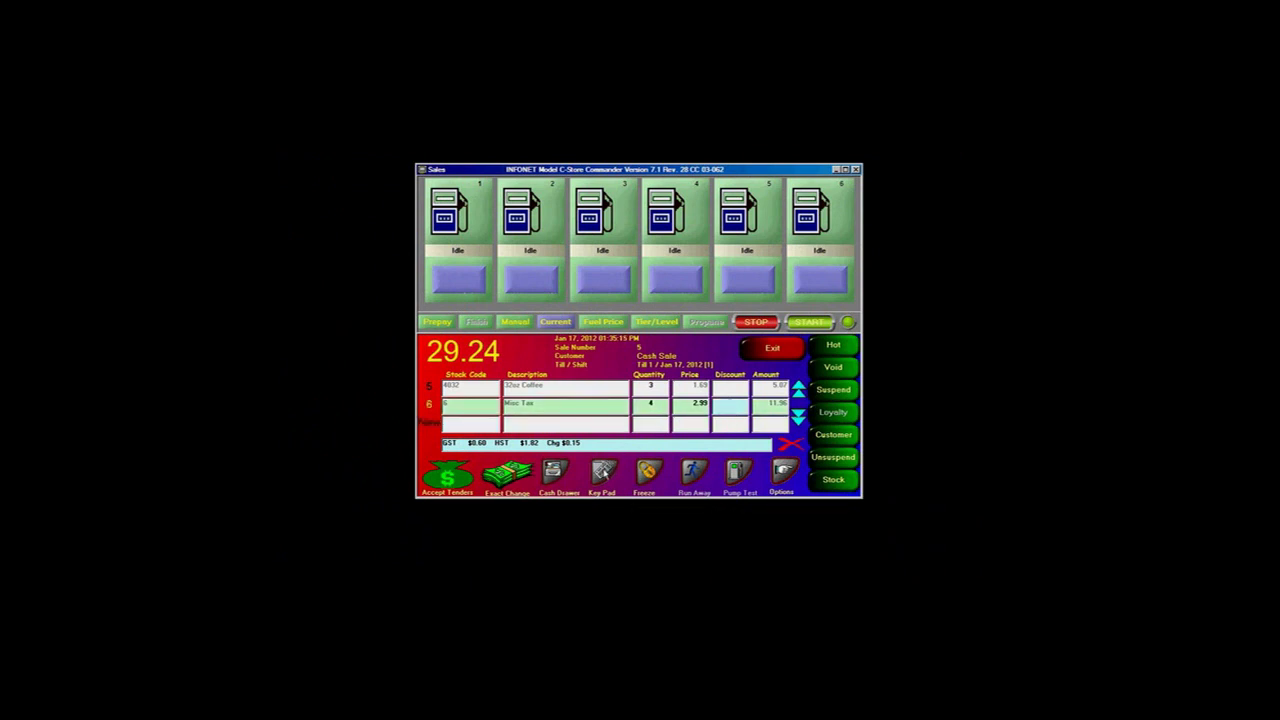
left_click(603, 470)
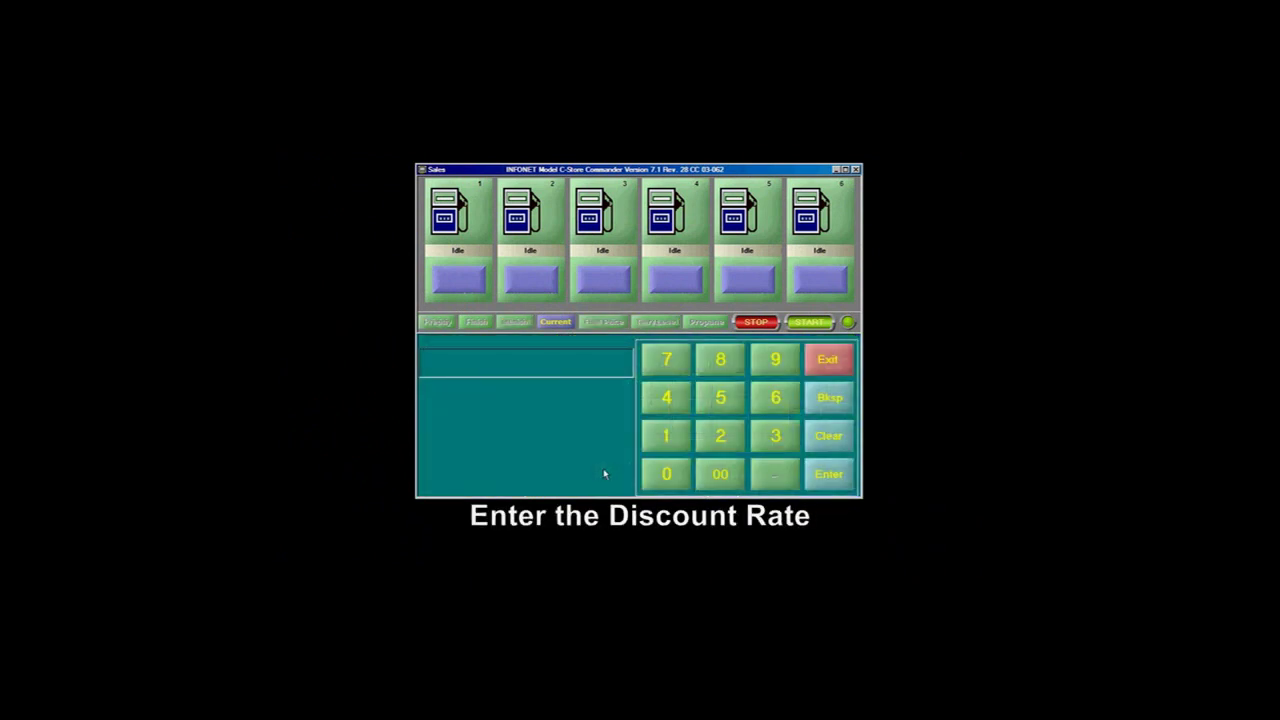
left_click(720, 437)
left_click(720, 398)
left_click(668, 476)
left_click(668, 476)
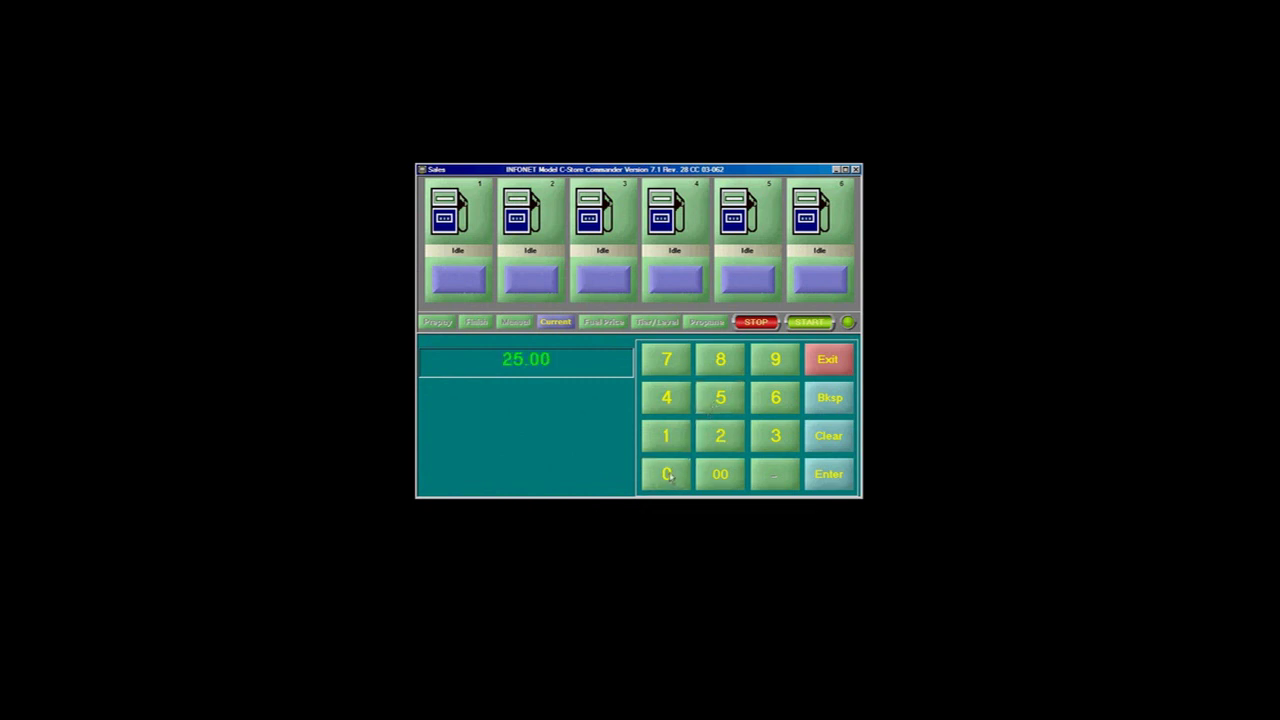
left_click(826, 476)
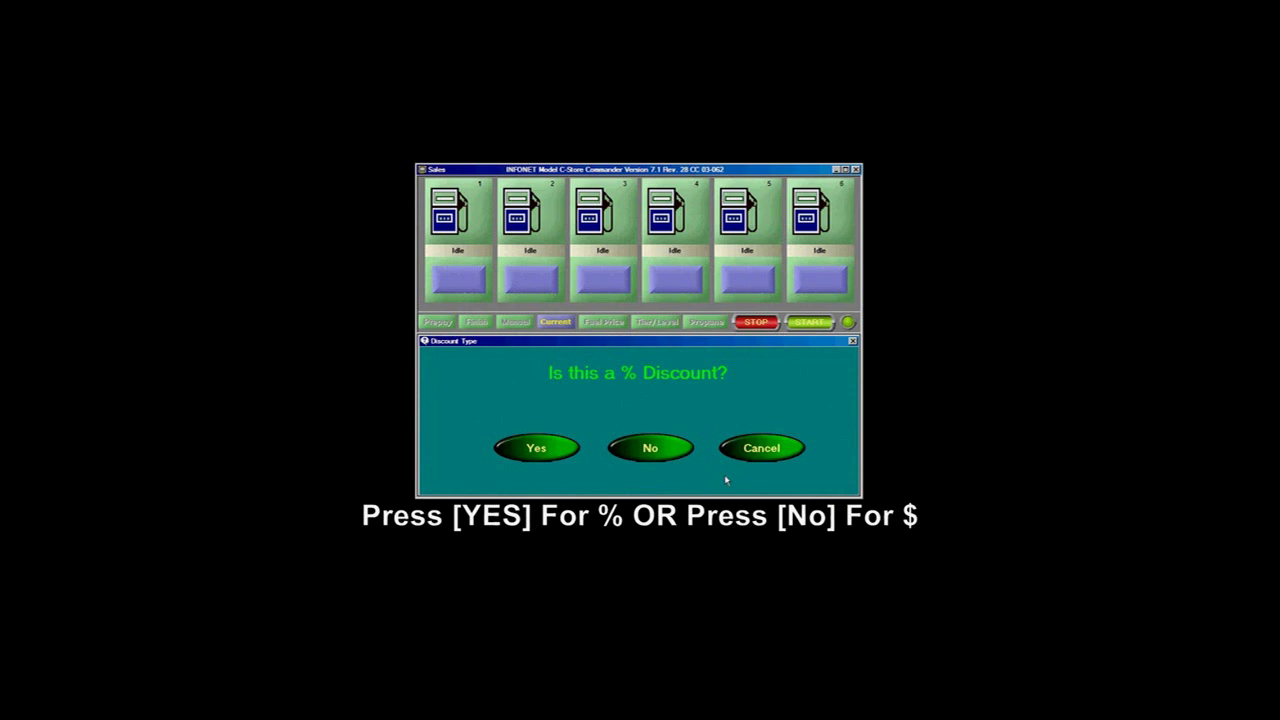
left_click(545, 454)
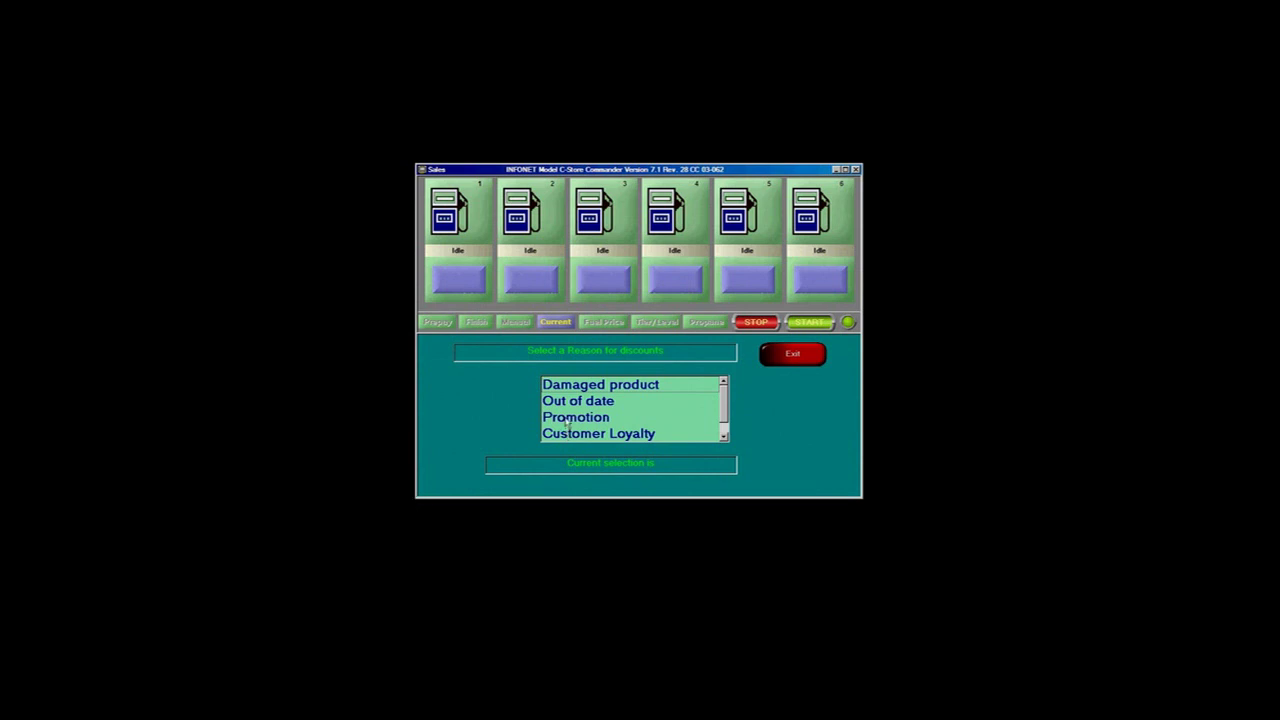
left_click(567, 422)
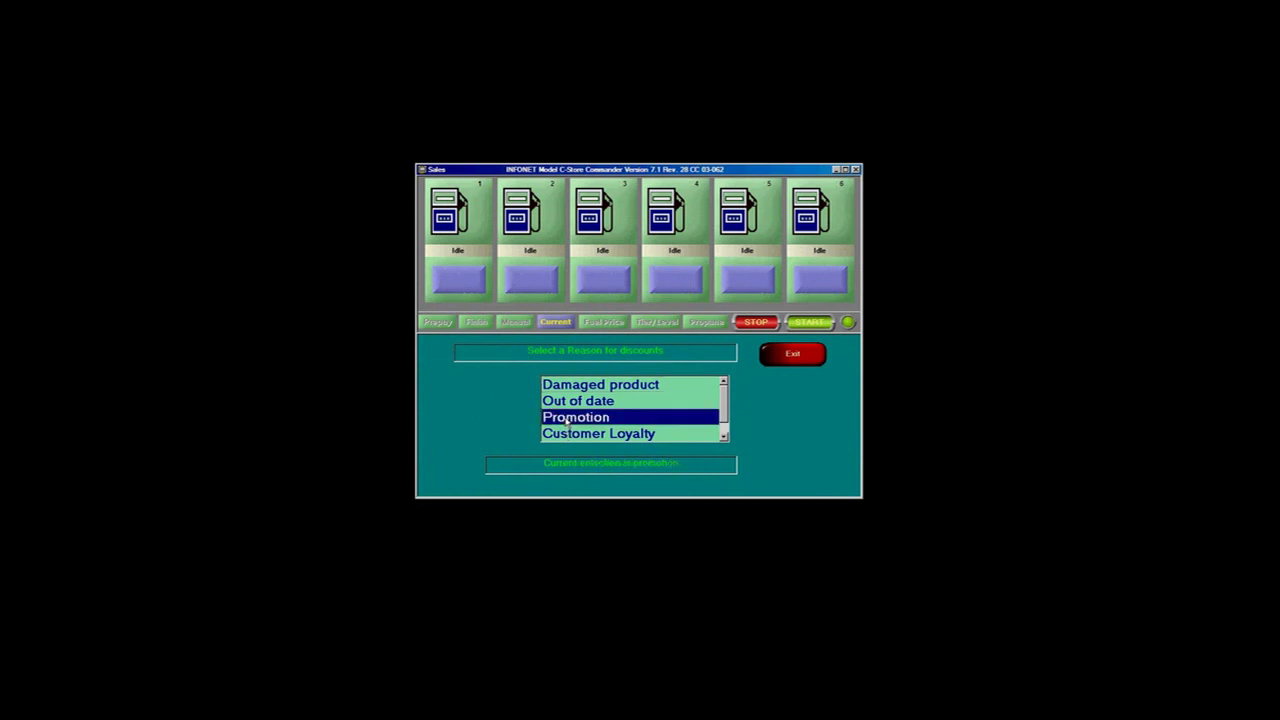
left_click(800, 356)
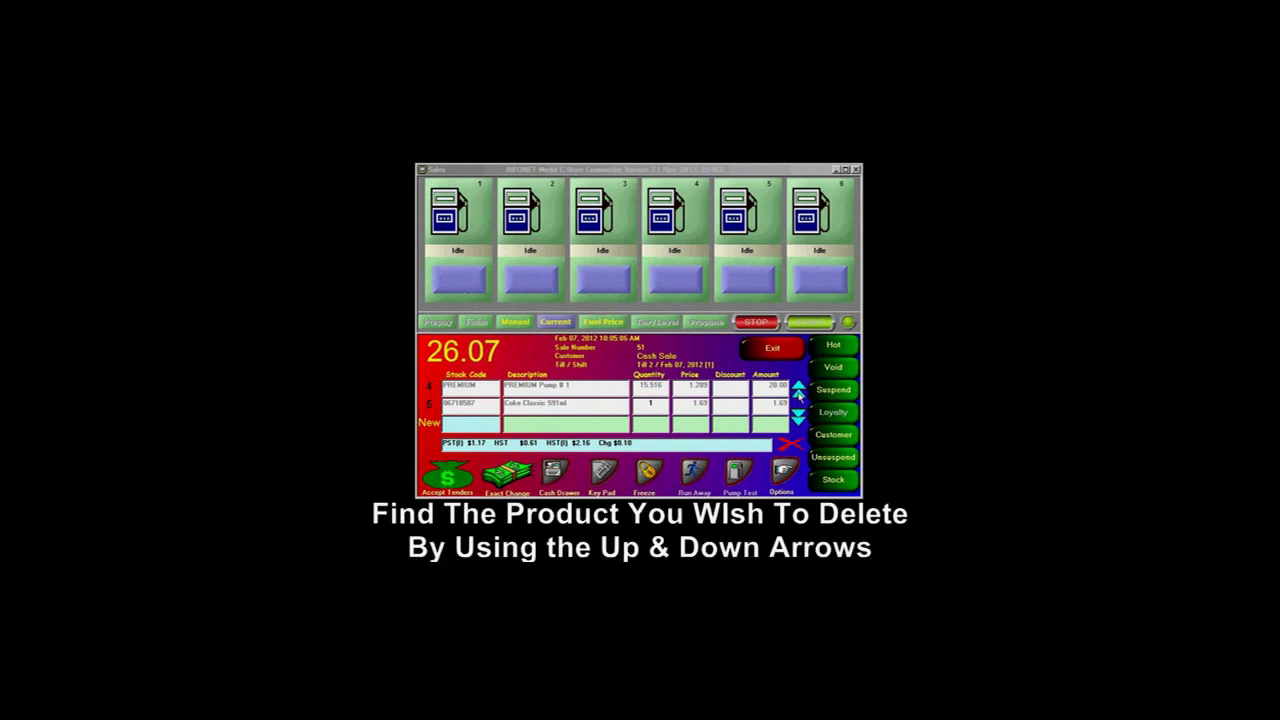
- Move up to the Pepsi 591ml line and delete it, leaving a 24.11 total
left_click(798, 388)
left_click(798, 388)
left_click(798, 388)
left_click(798, 388)
left_click(798, 388)
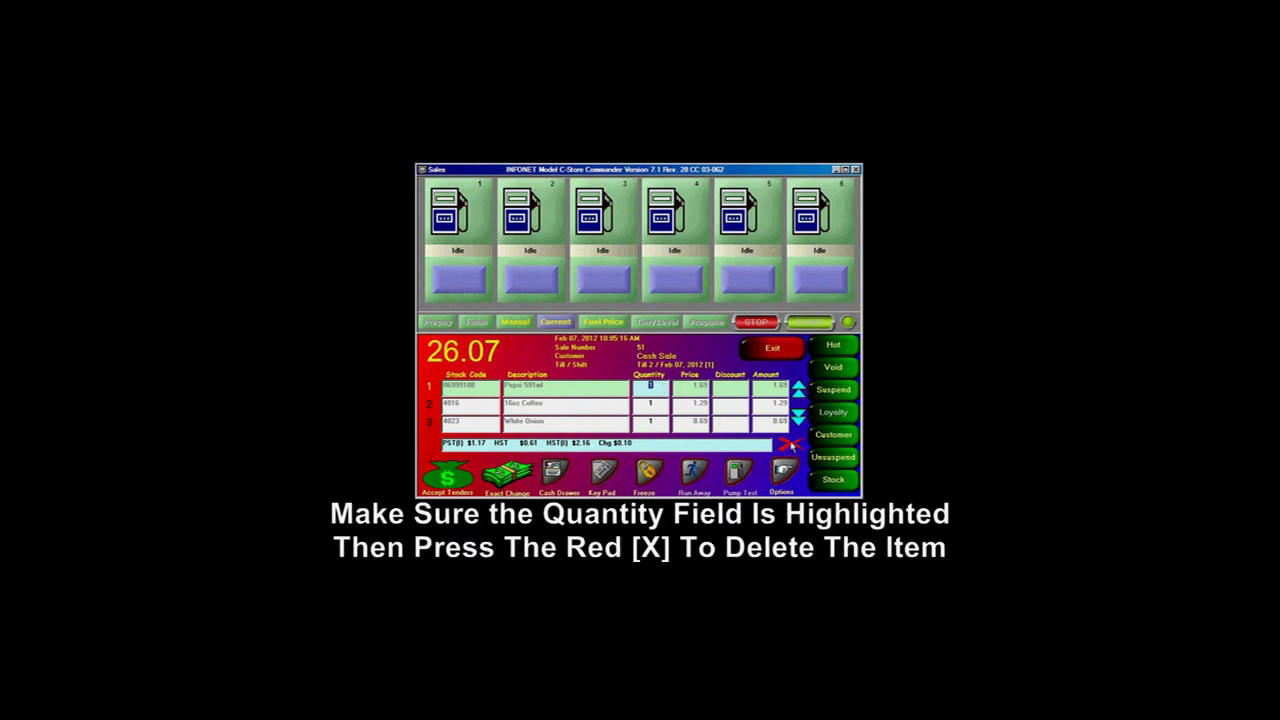
left_click(791, 445)
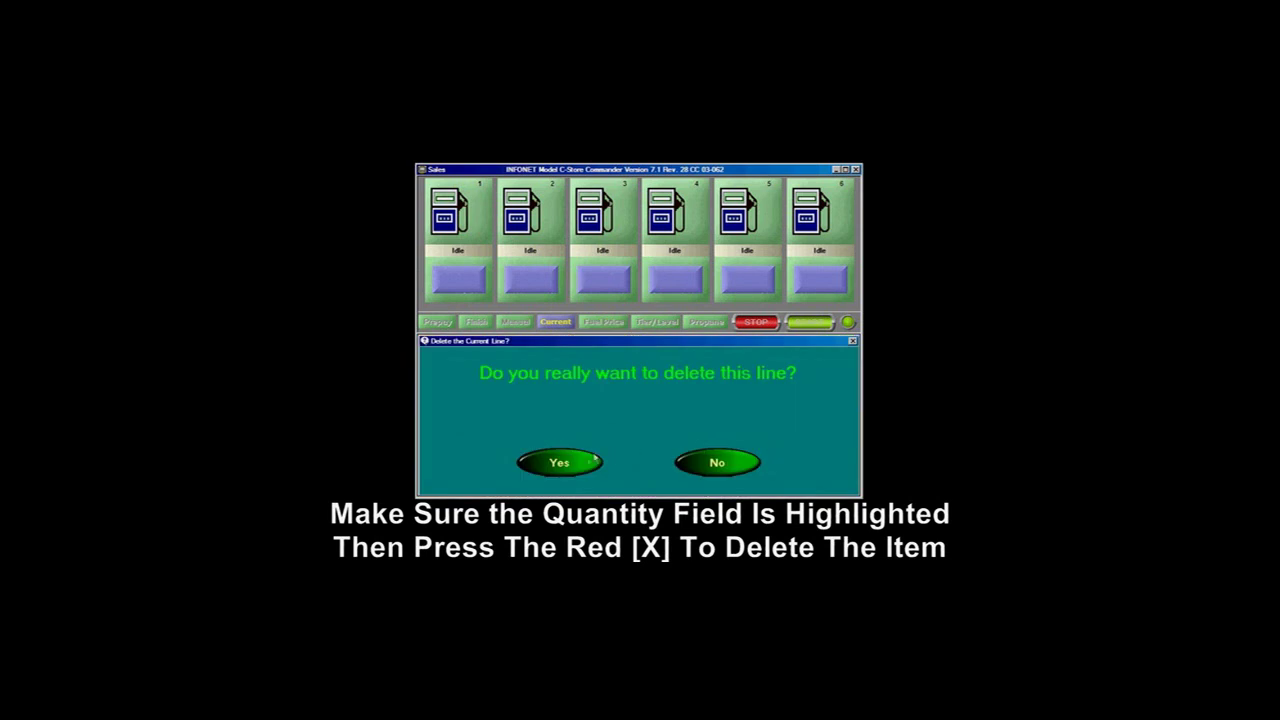
left_click(559, 462)
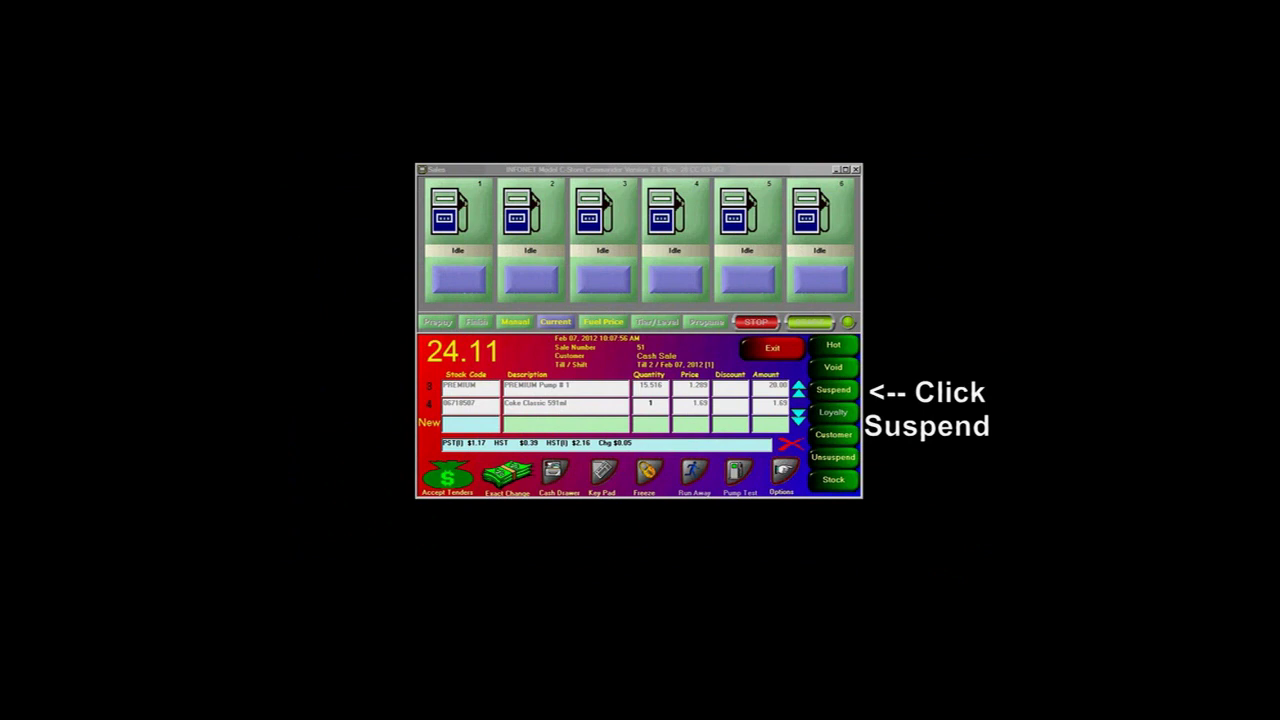
- Suspend the 24.11 sale, then recall sale 51 Cash Sale from the suspended list
left_click(836, 391)
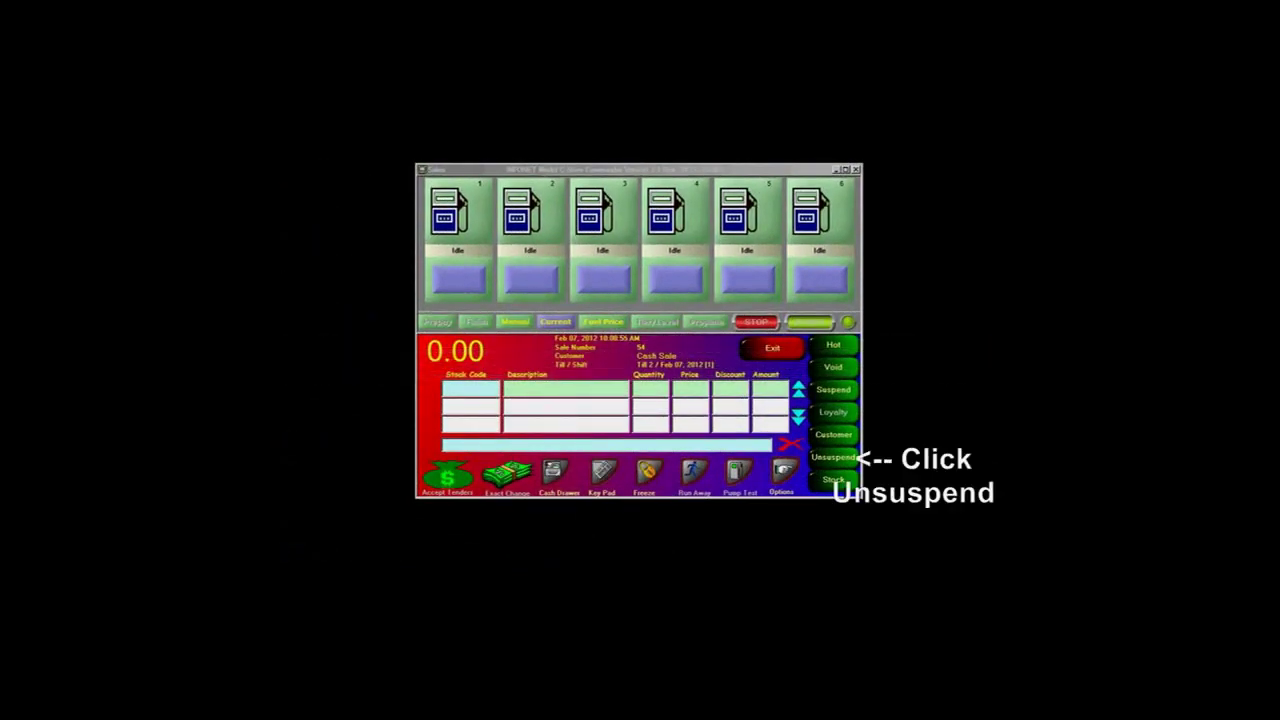
left_click(851, 460)
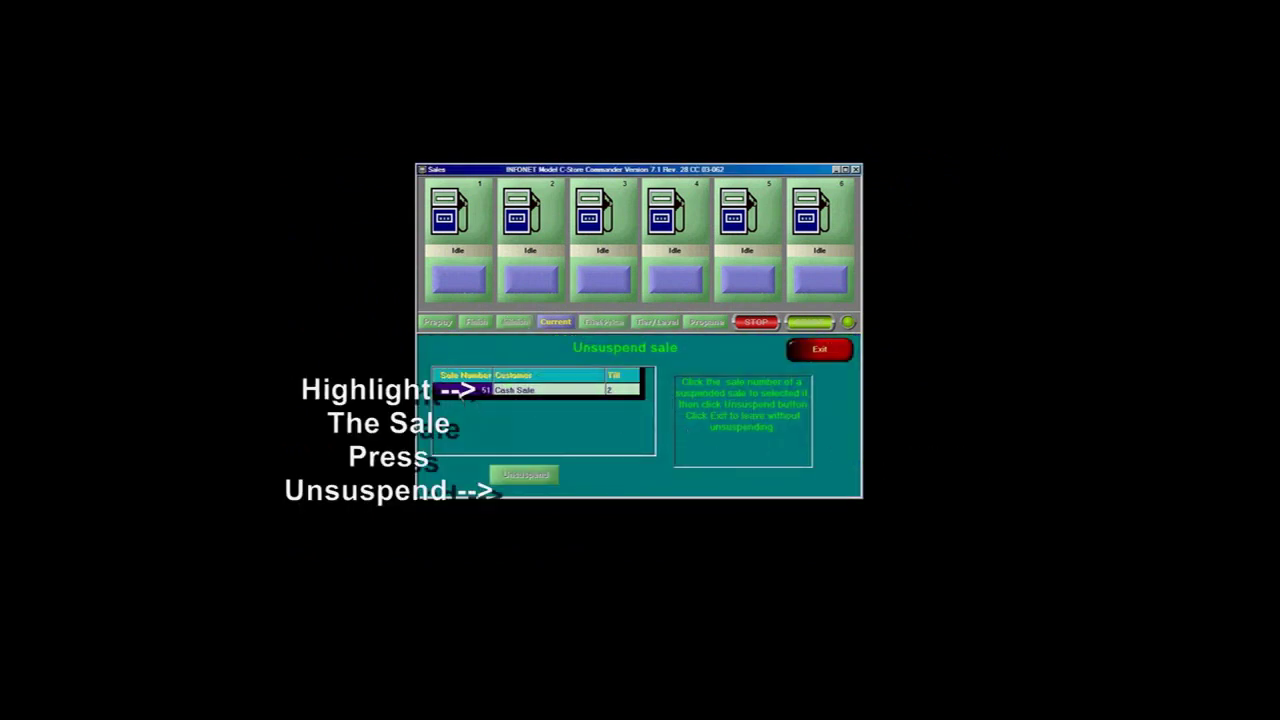
left_click(515, 390)
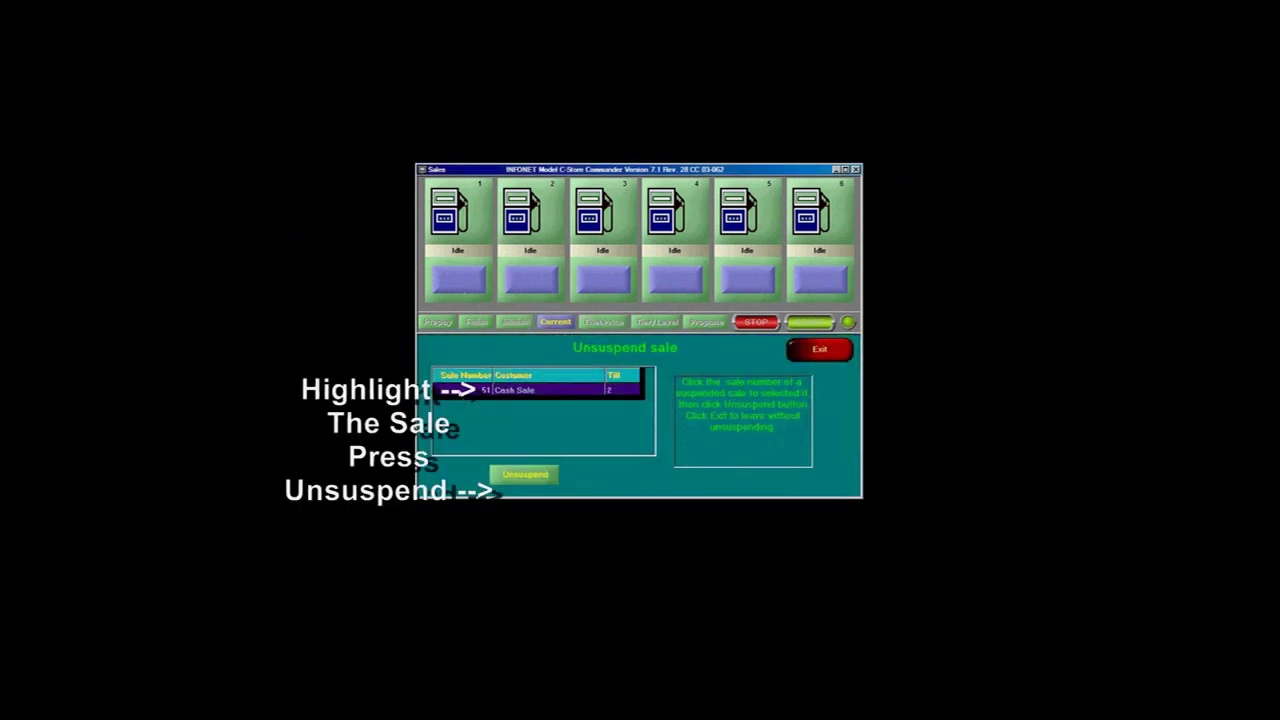
left_click(534, 477)
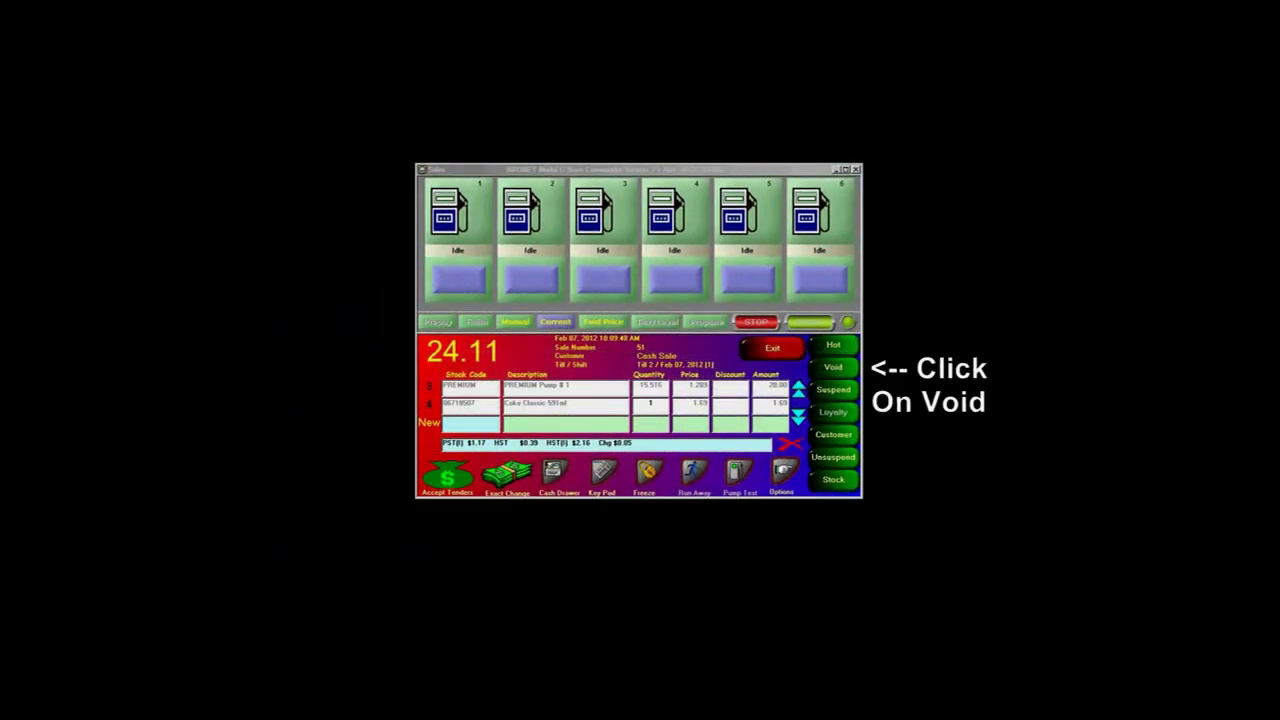
- Void the recalled 24.11 sale, confirming with Not Wanted as the reason
left_click(836, 369)
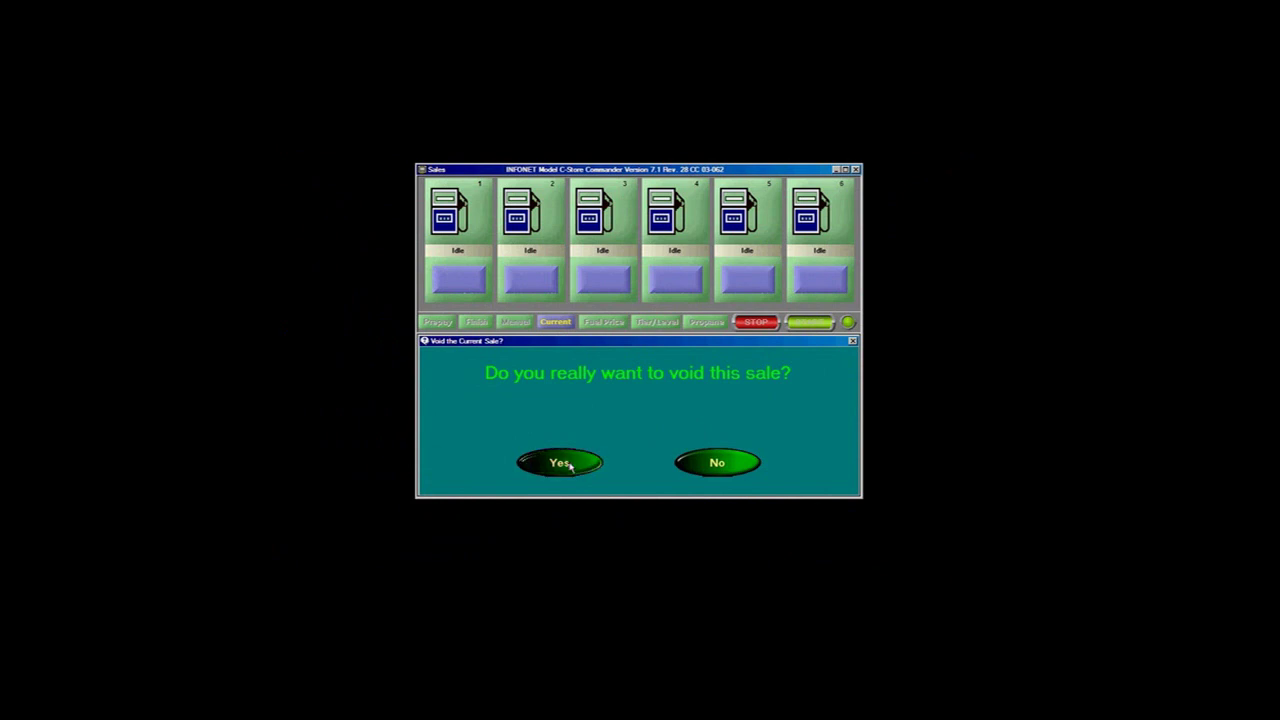
left_click(570, 465)
left_click(585, 401)
left_click(800, 358)
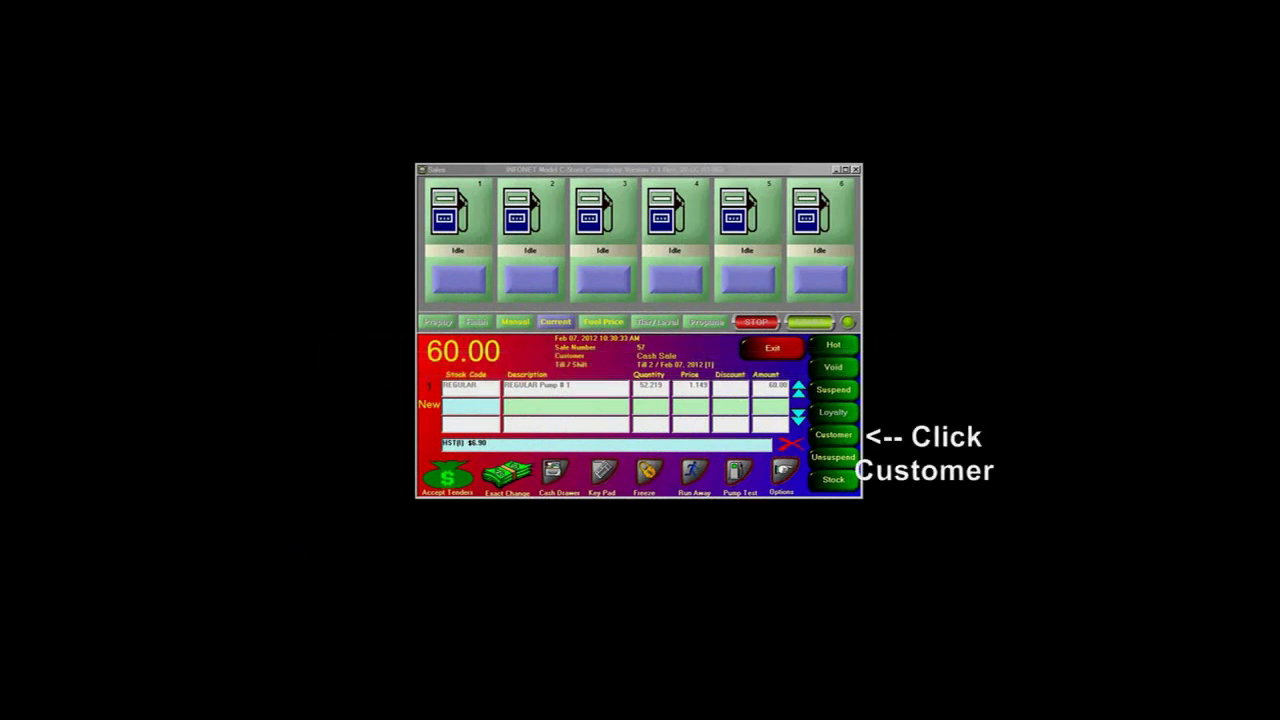
- Pick a customer from the list for the 60.00 sale, then swipe the customer's card on the 100.00 sale
left_click(831, 436)
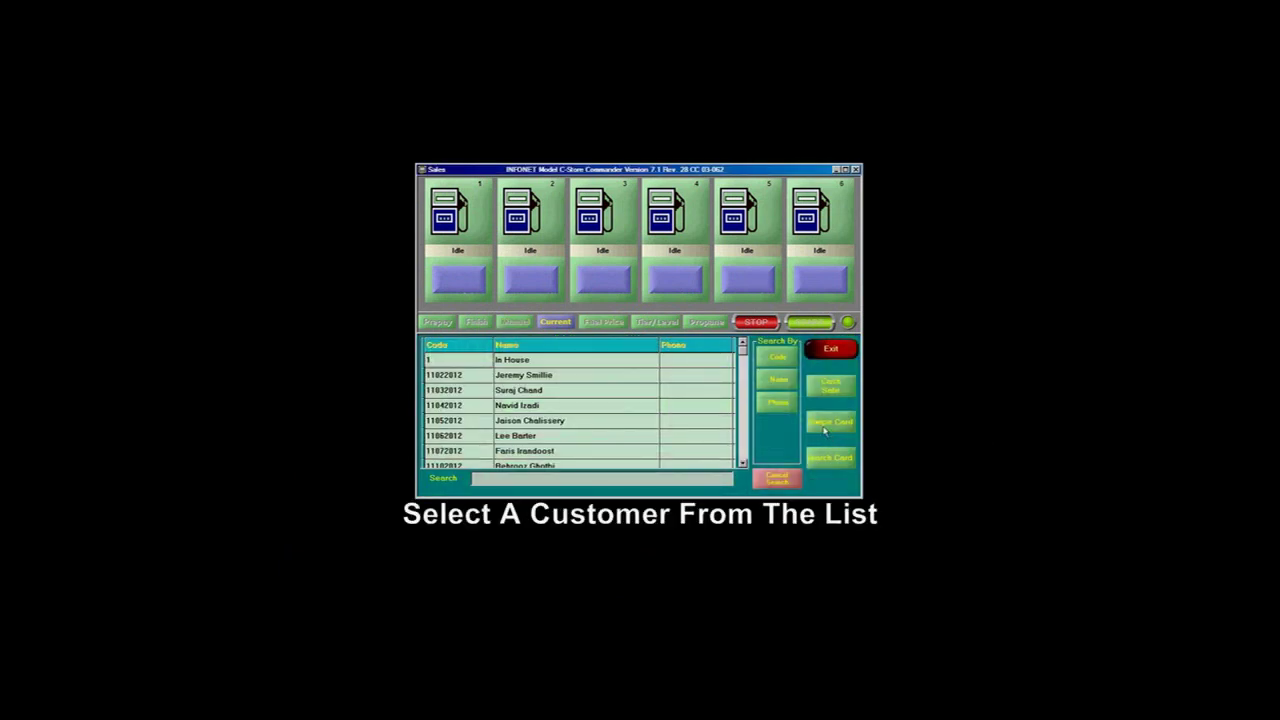
left_click(468, 378)
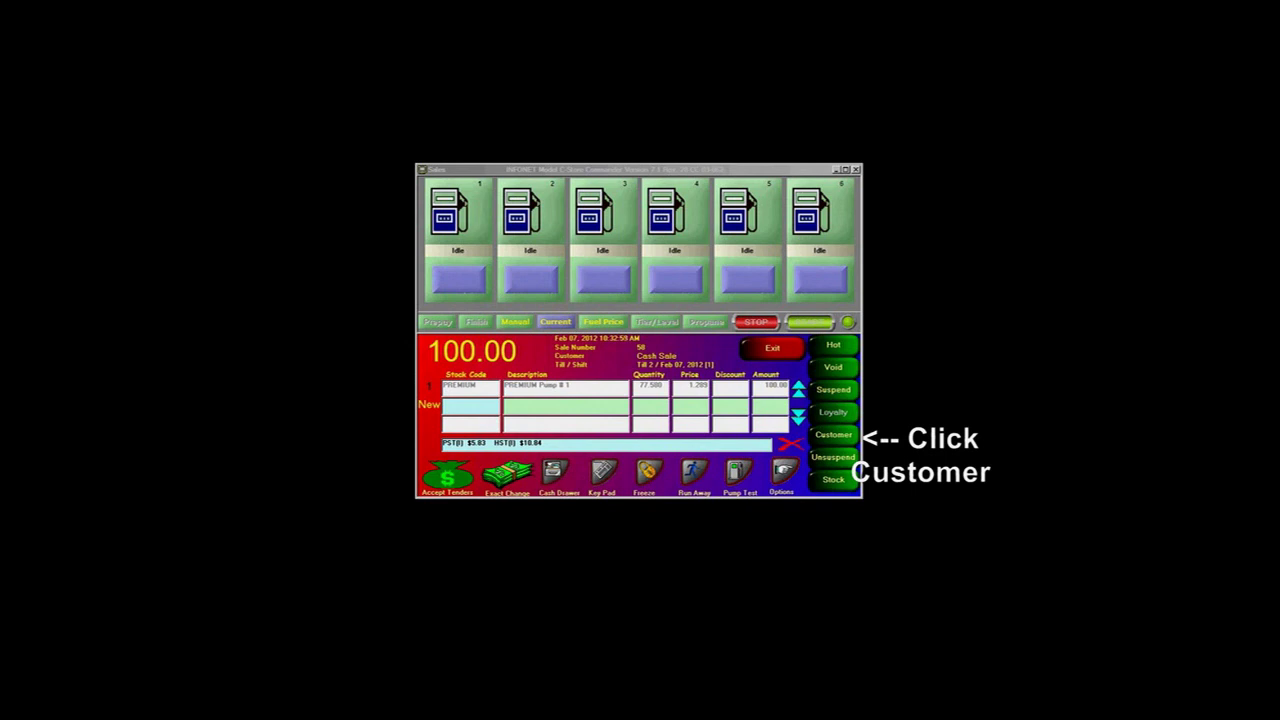
left_click(838, 437)
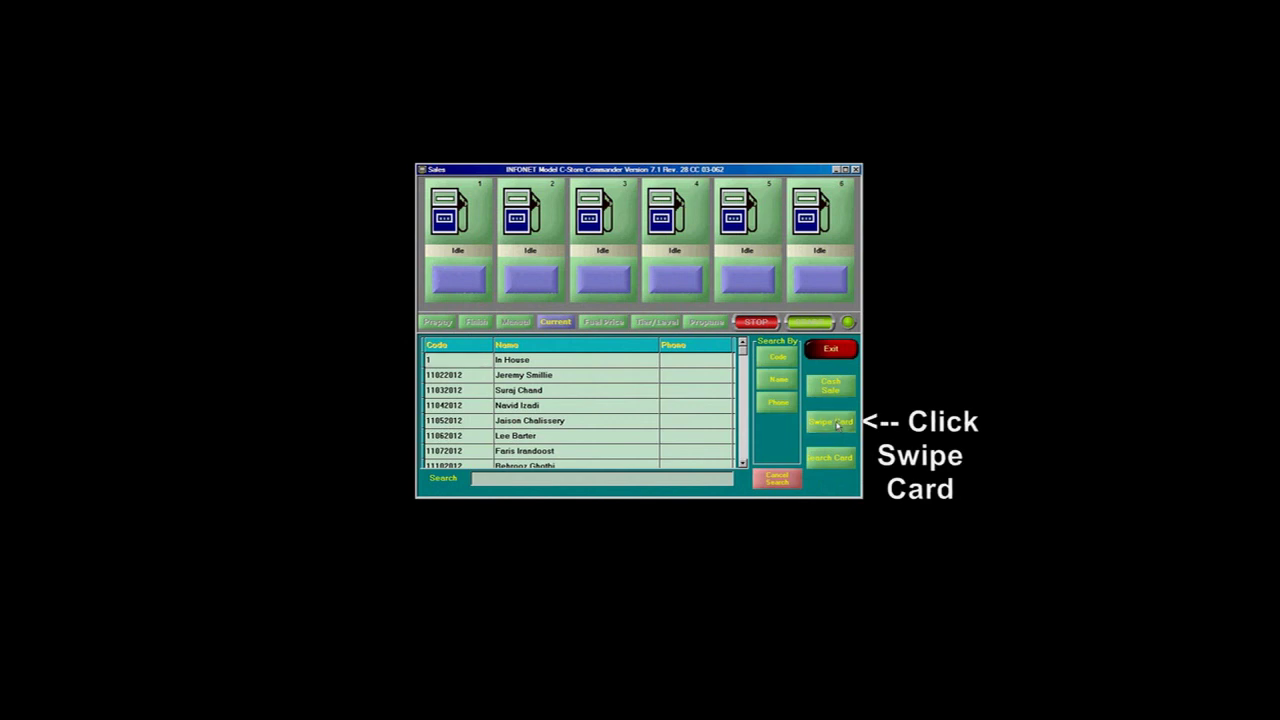
left_click(837, 425)
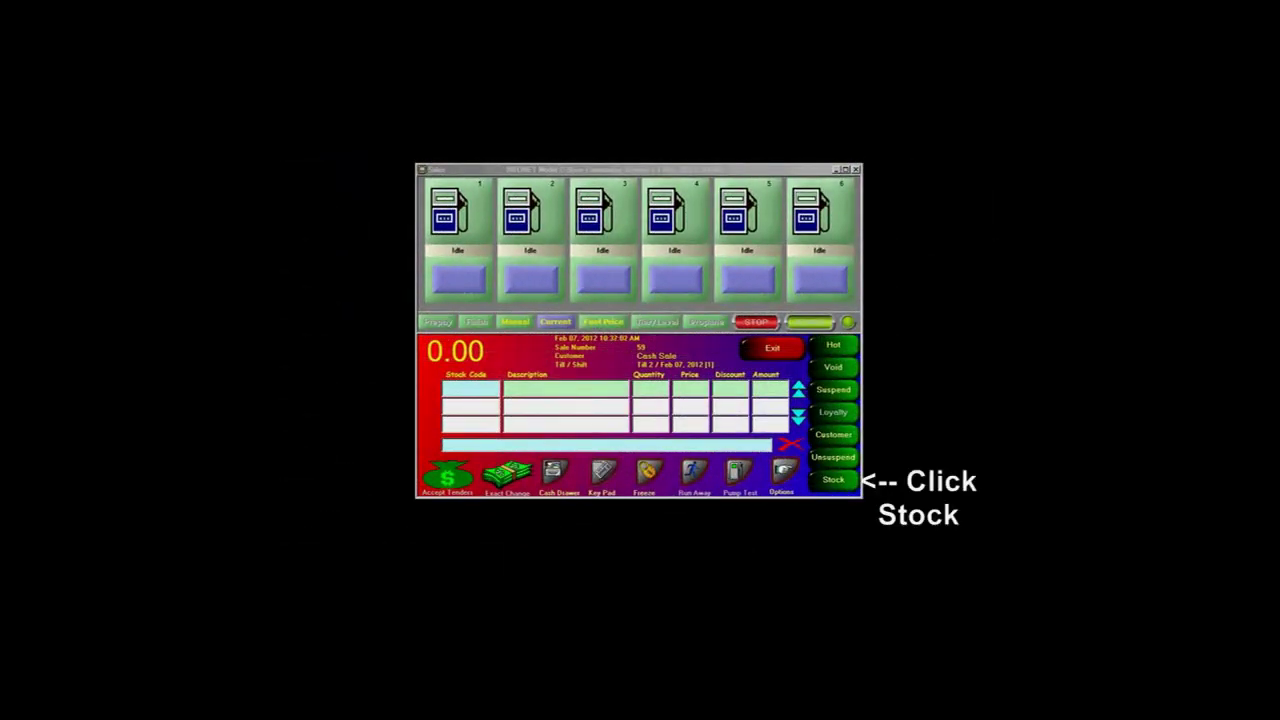
- Search stock by description for 'whit' and add White Onion to the sale
left_click(840, 485)
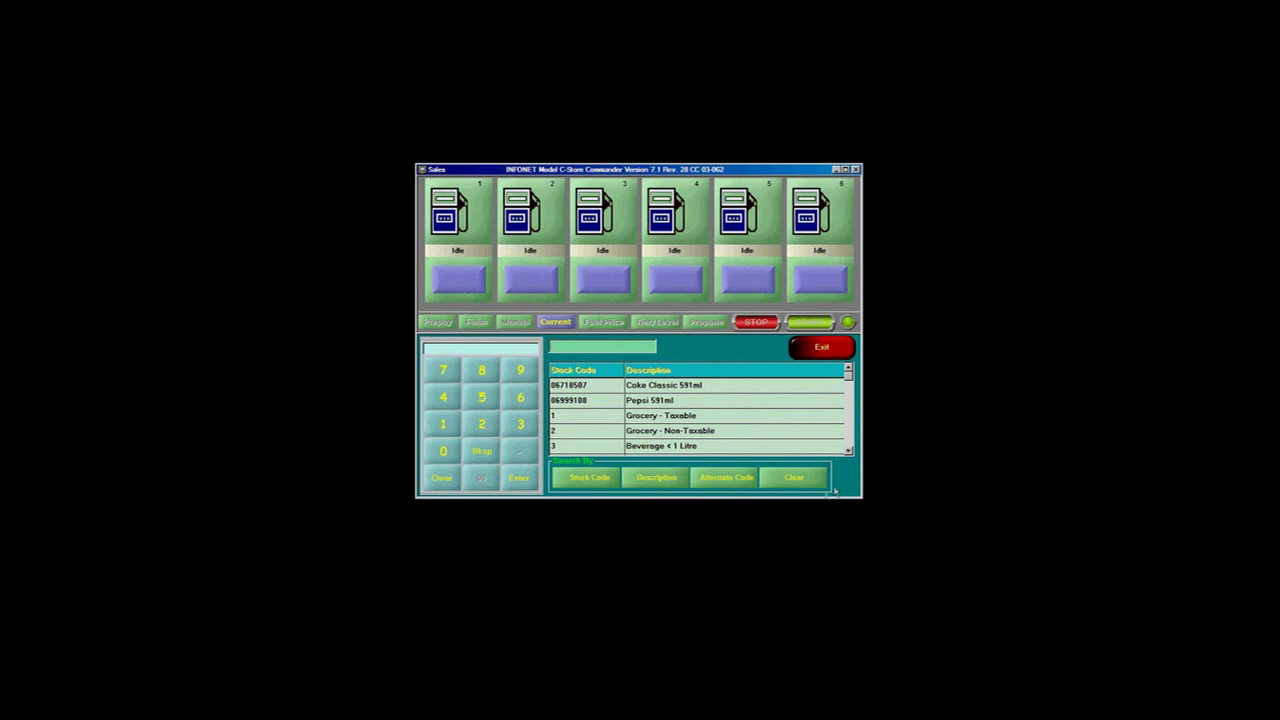
left_click(663, 481)
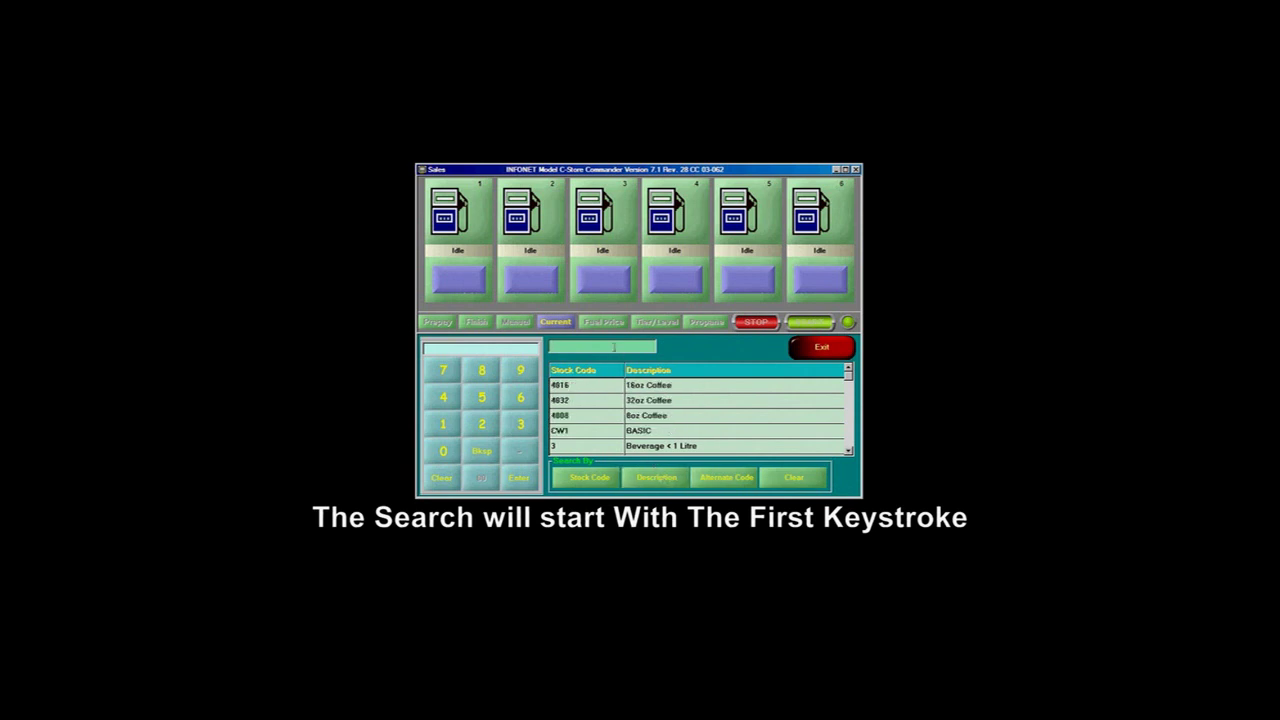
type("whit*")
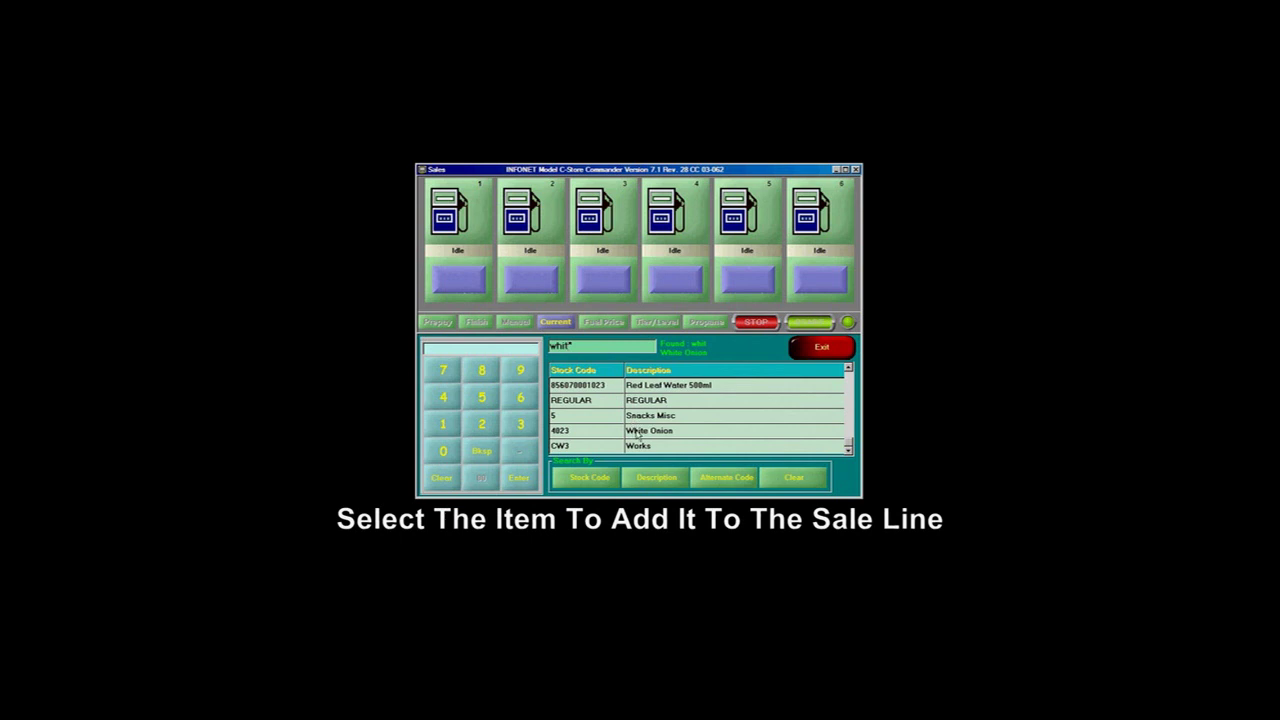
left_click(637, 431)
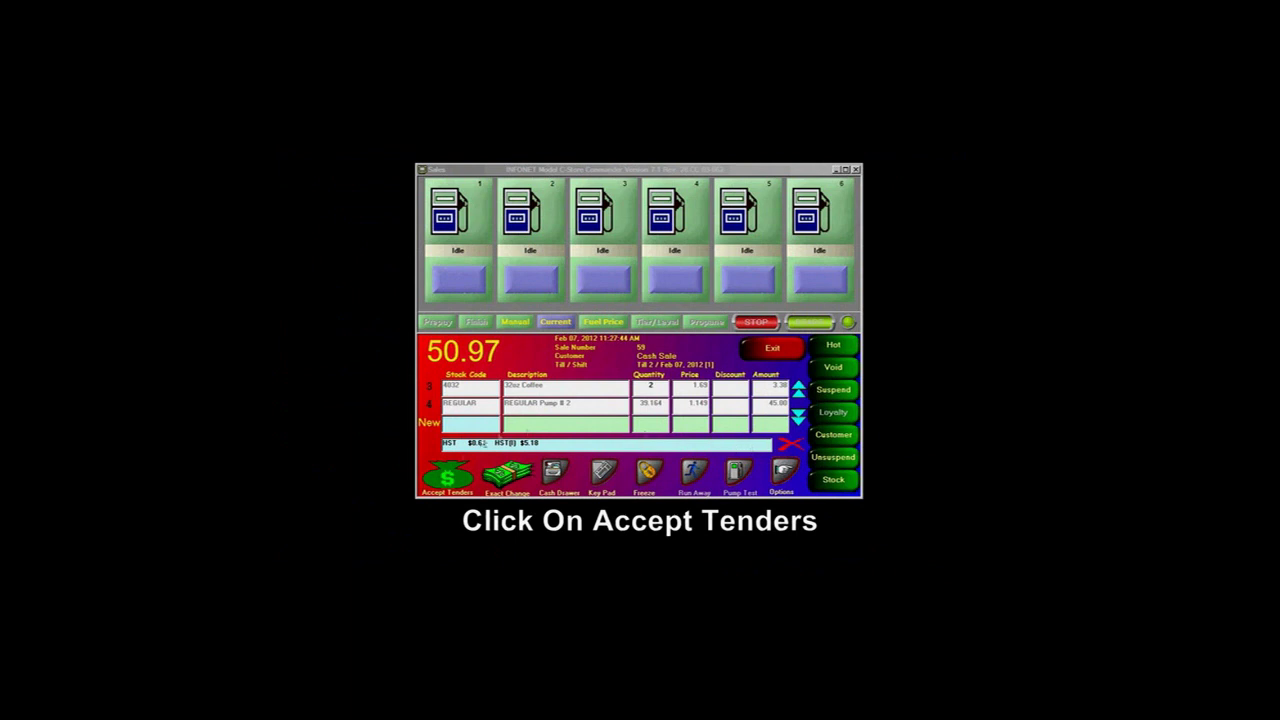
- Enter 60.00 cash on the key pad against the 50.97 total and finish with Complete (No Receipt)
left_click(452, 478)
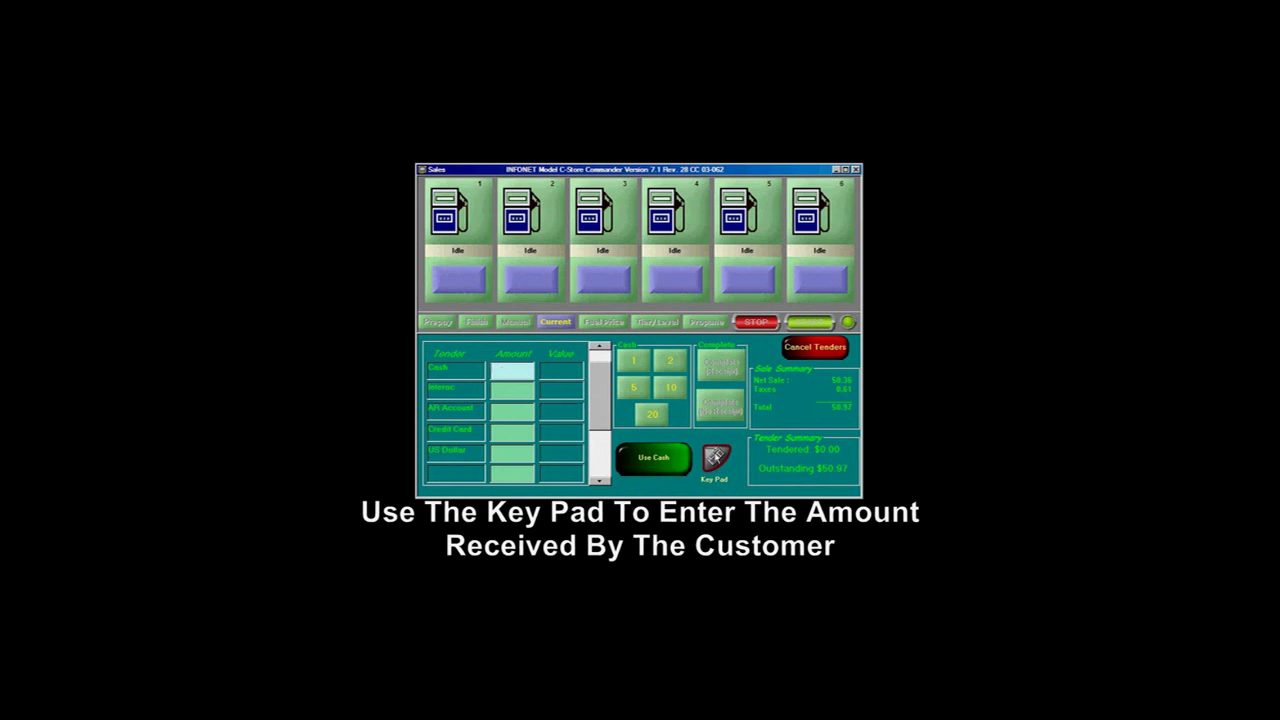
left_click(715, 457)
left_click(770, 405)
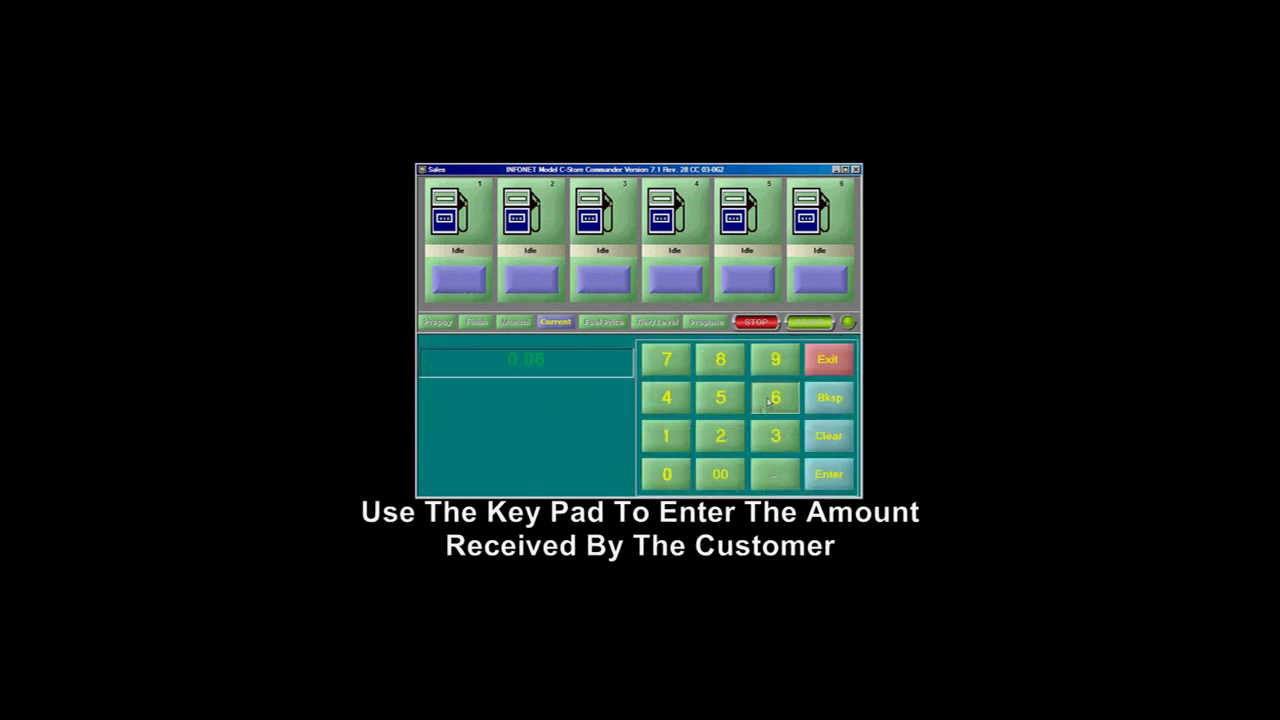
left_click(686, 474)
left_click(720, 474)
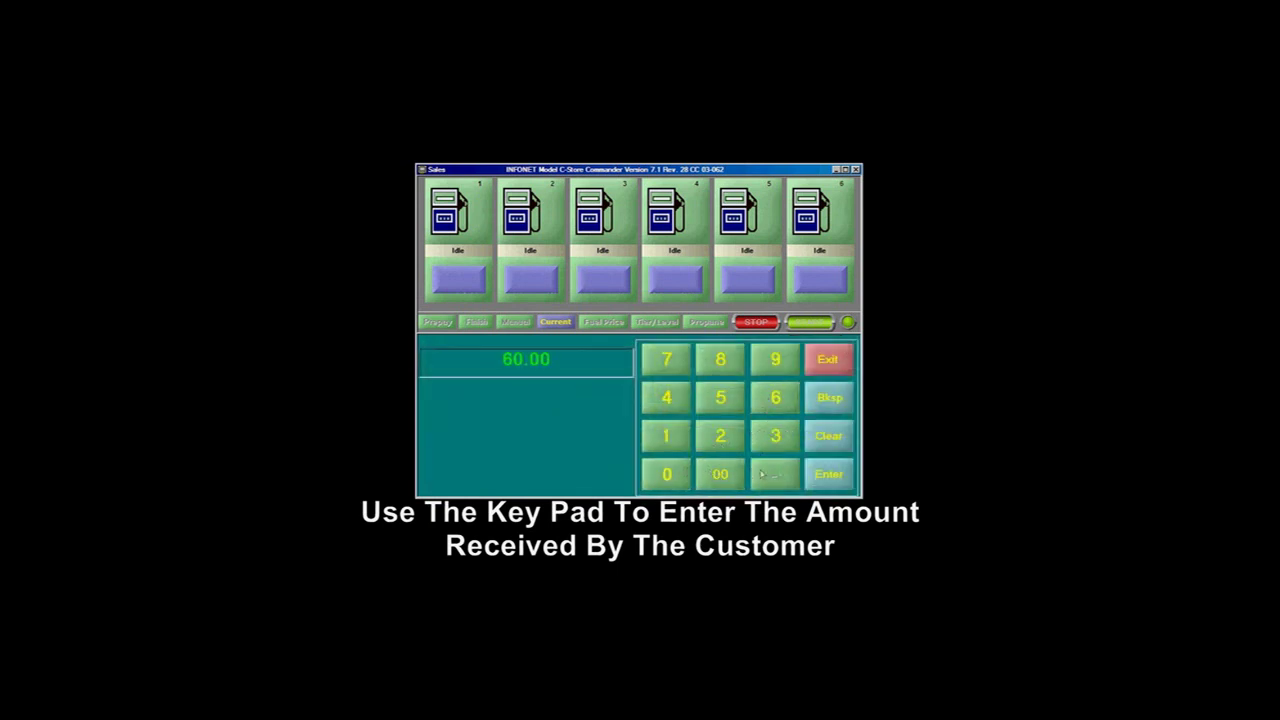
left_click(814, 474)
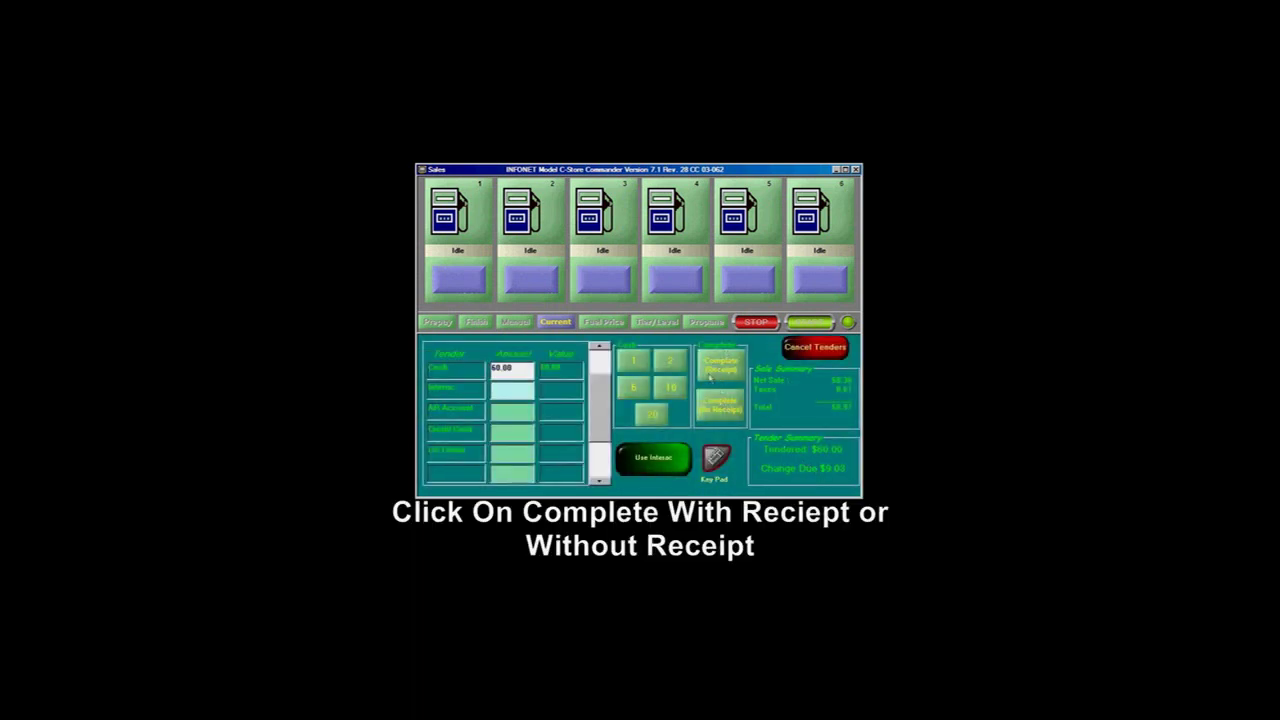
left_click(729, 412)
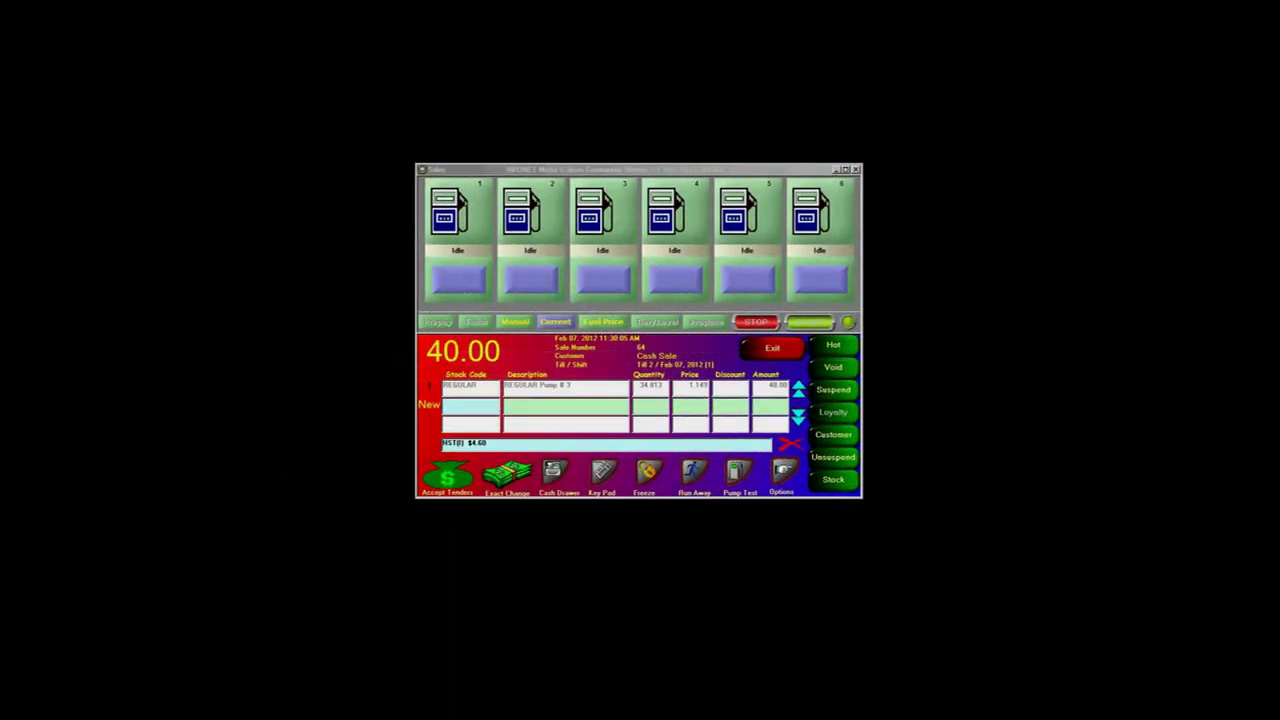
- Attach the customer to the Pump 3 sale, charge 38.35 to their AR Account, and print a receipt
left_click(834, 435)
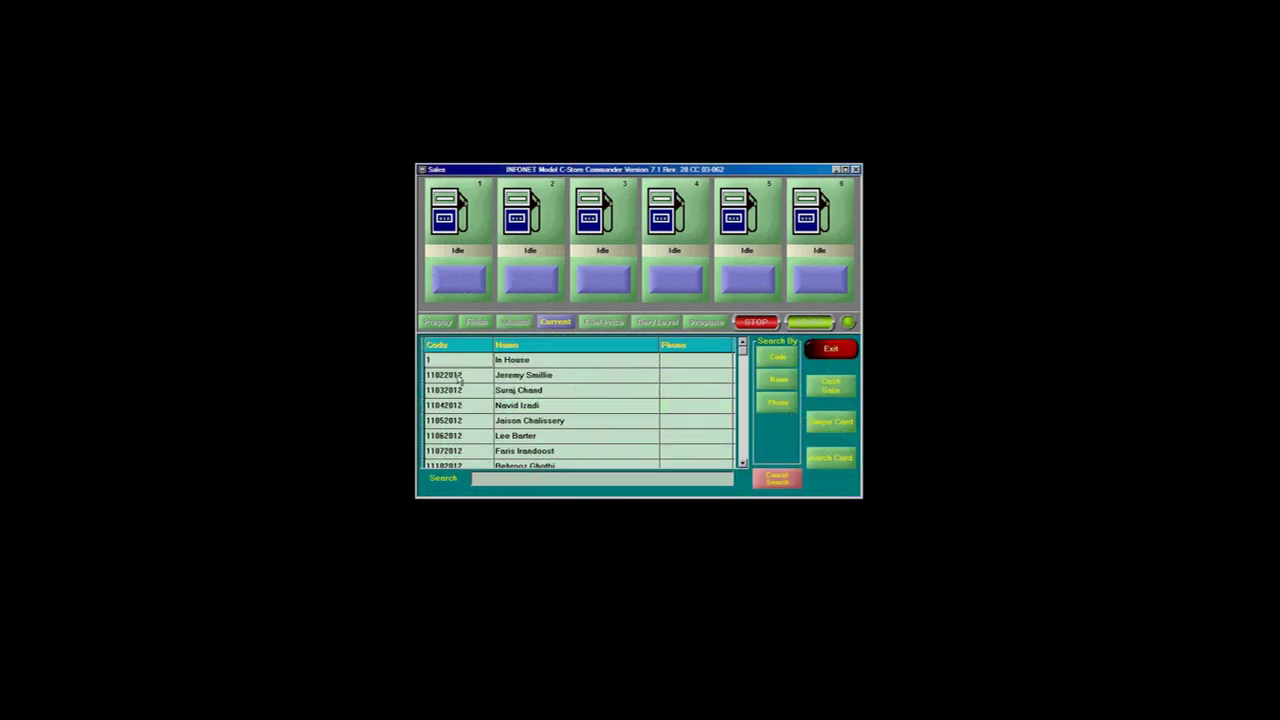
double_click(566, 387)
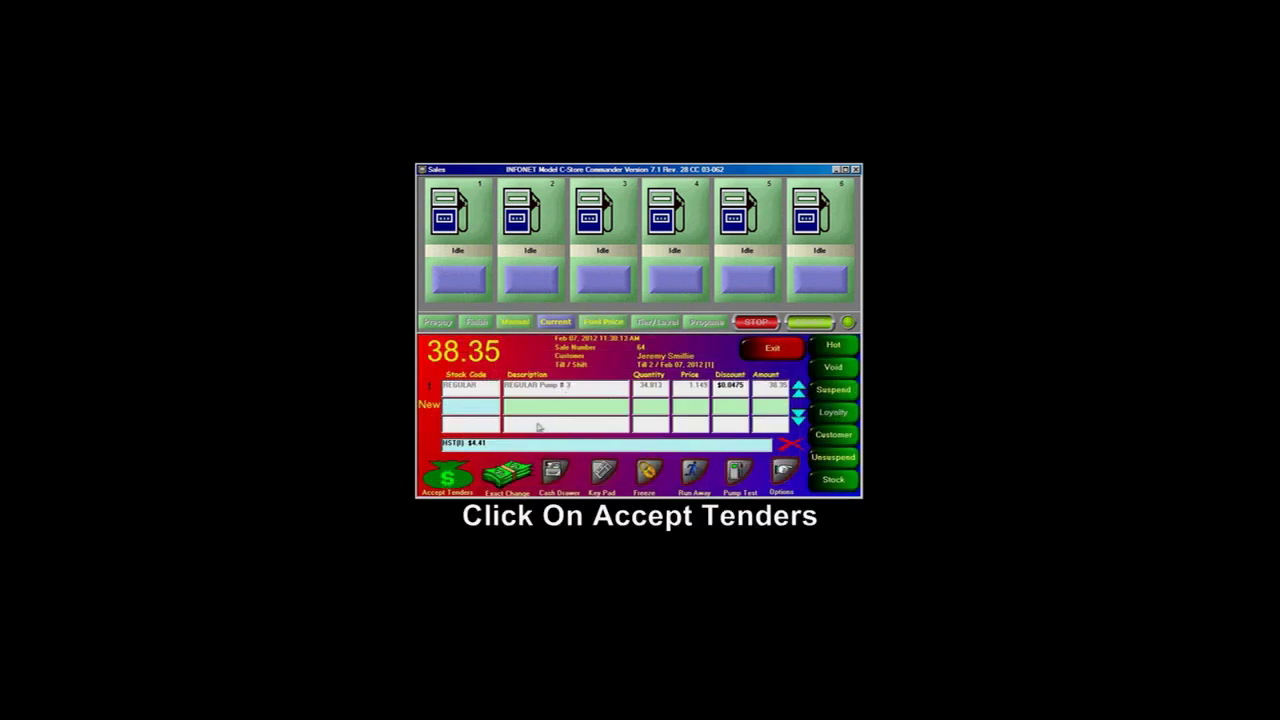
left_click(455, 480)
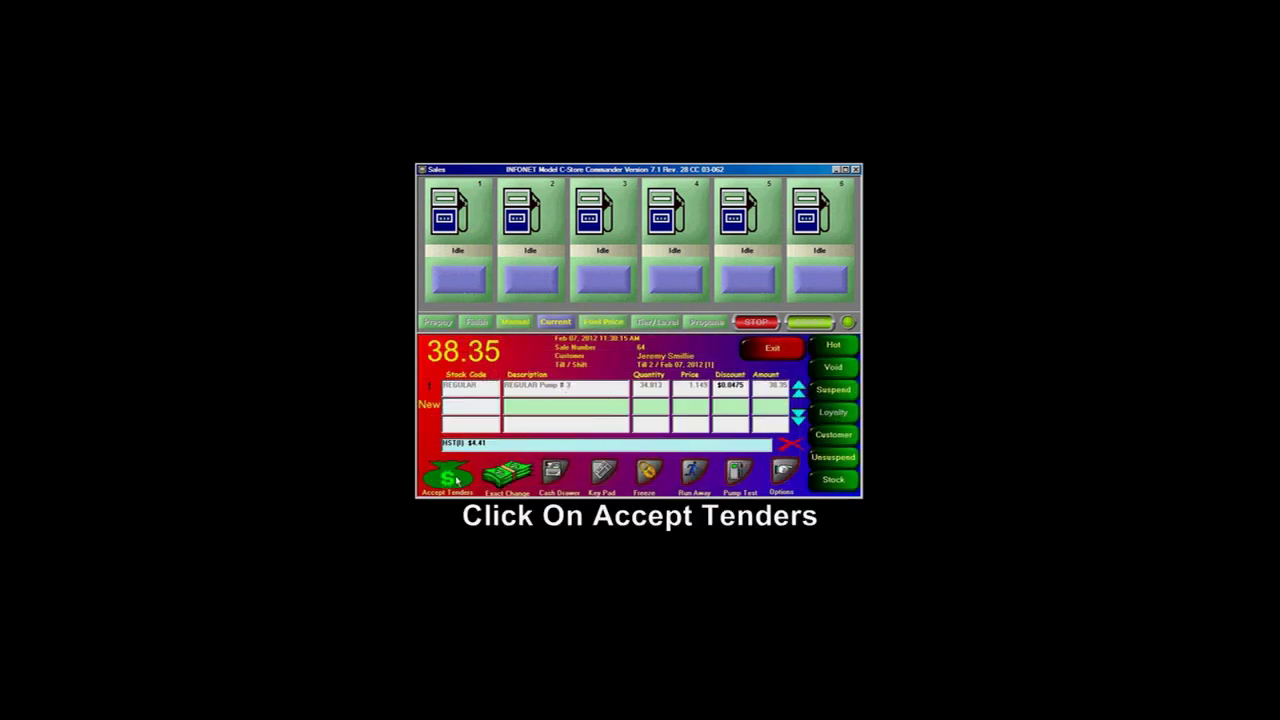
left_click(499, 413)
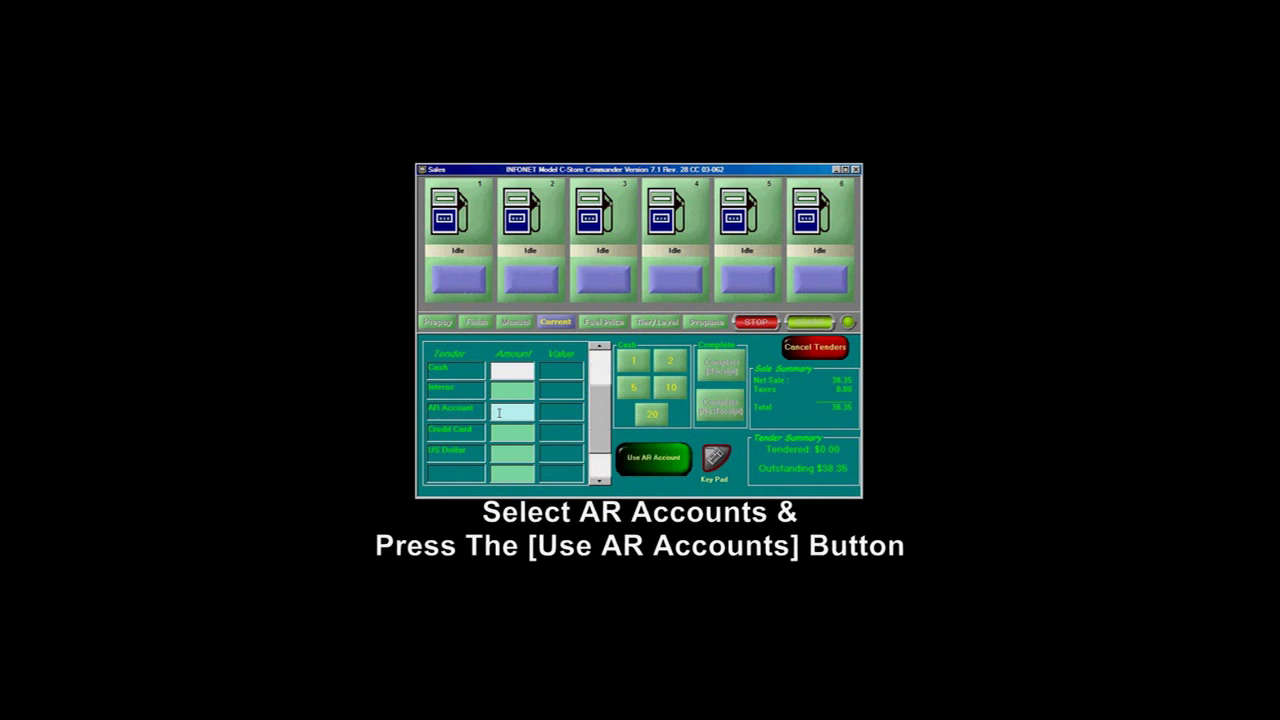
left_click(654, 460)
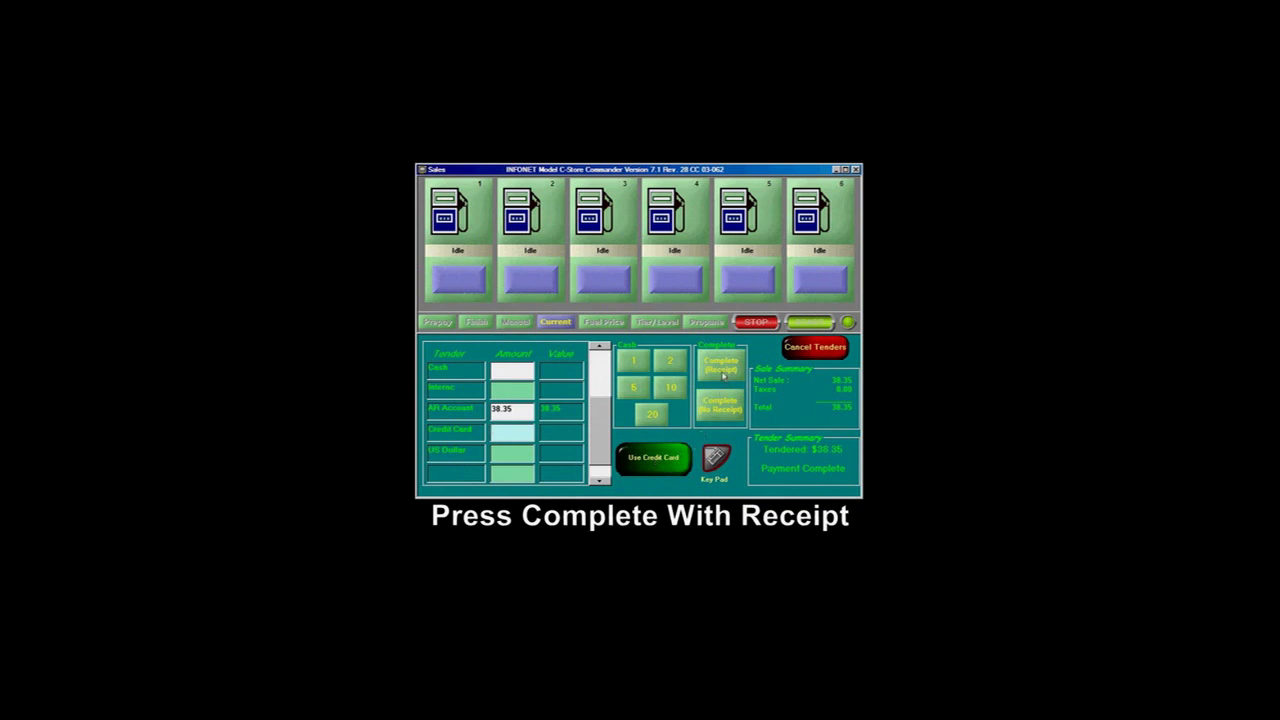
left_click(722, 368)
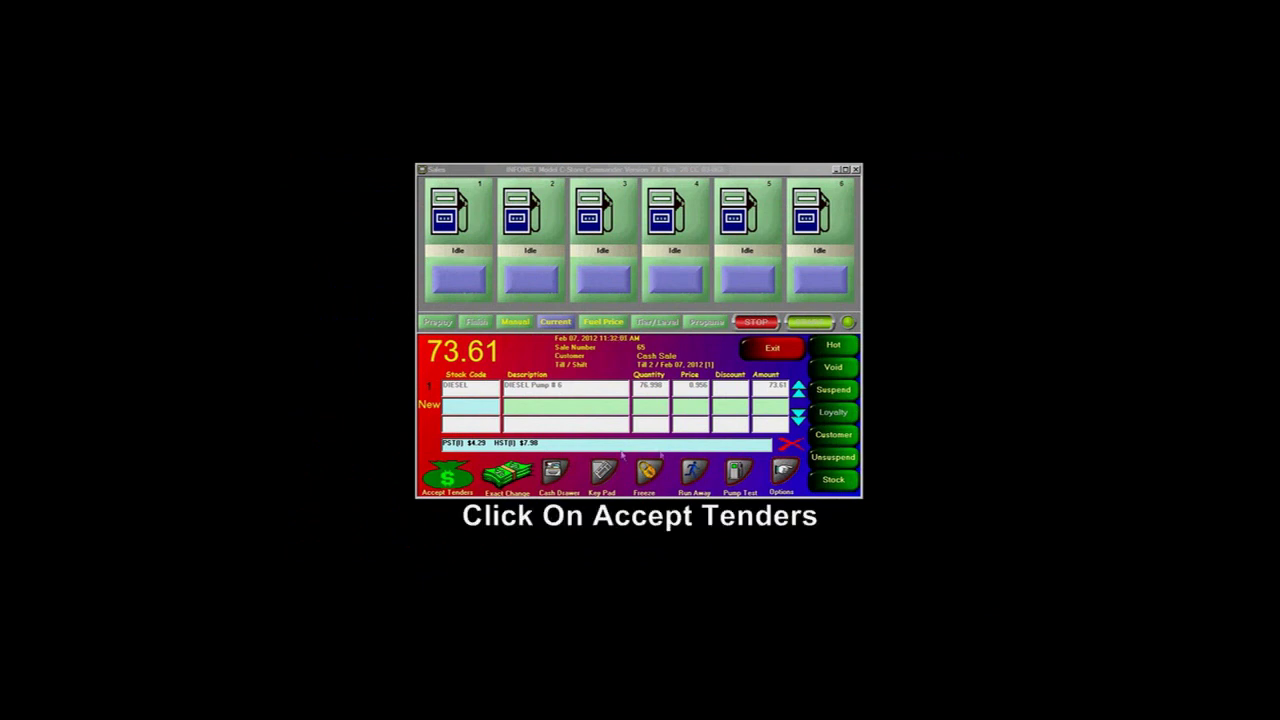
- Put the full 73.61 diesel total on Credit Card and finish with Complete (Receipt)
left_click(443, 478)
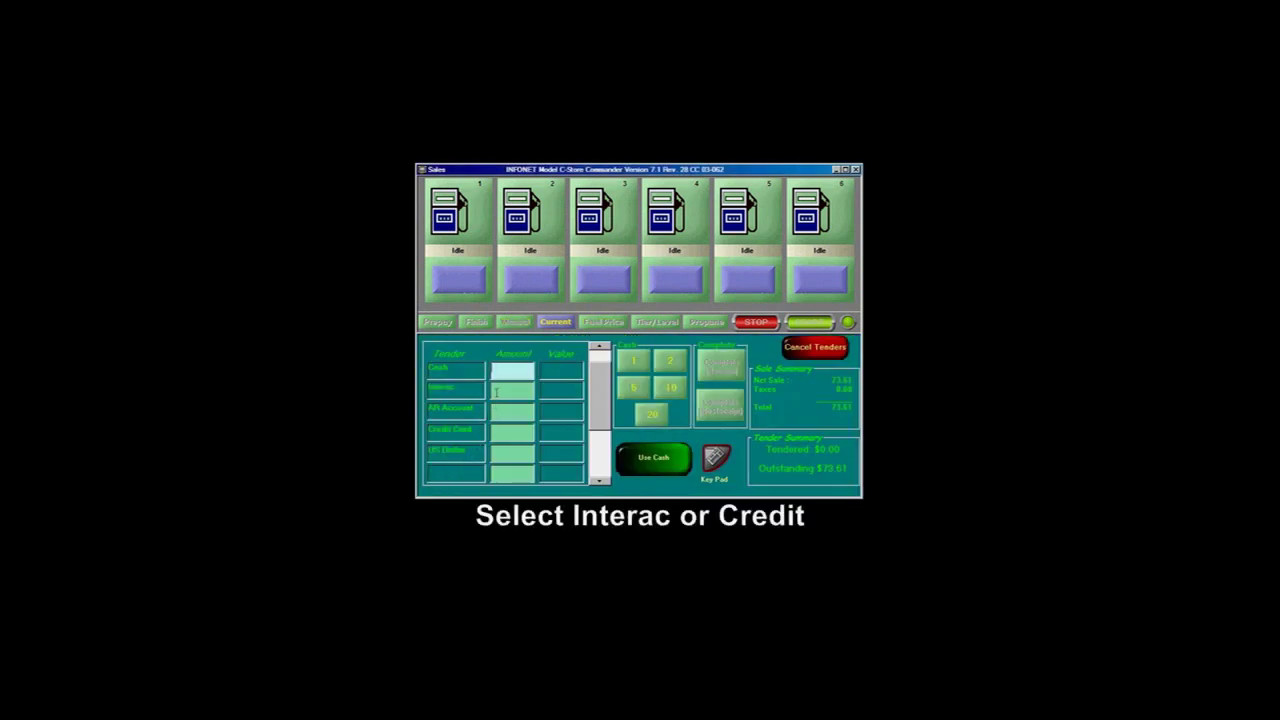
left_click(499, 434)
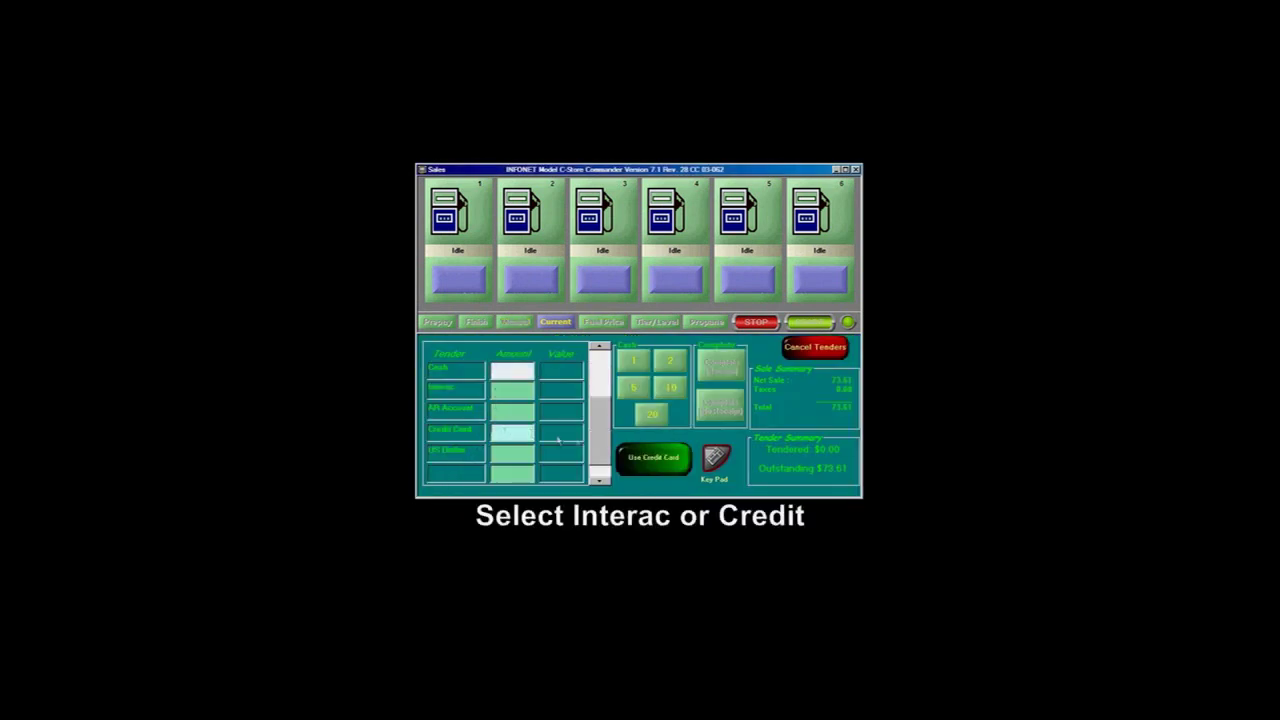
left_click(645, 461)
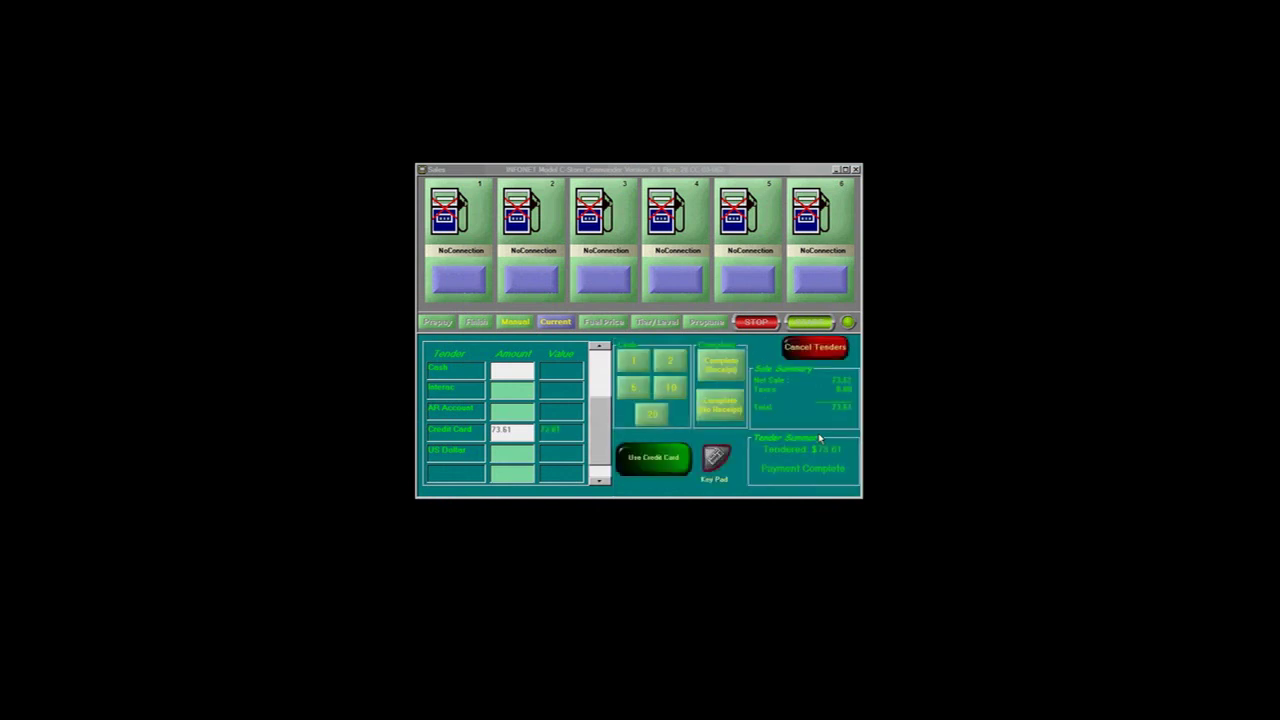
left_click(712, 366)
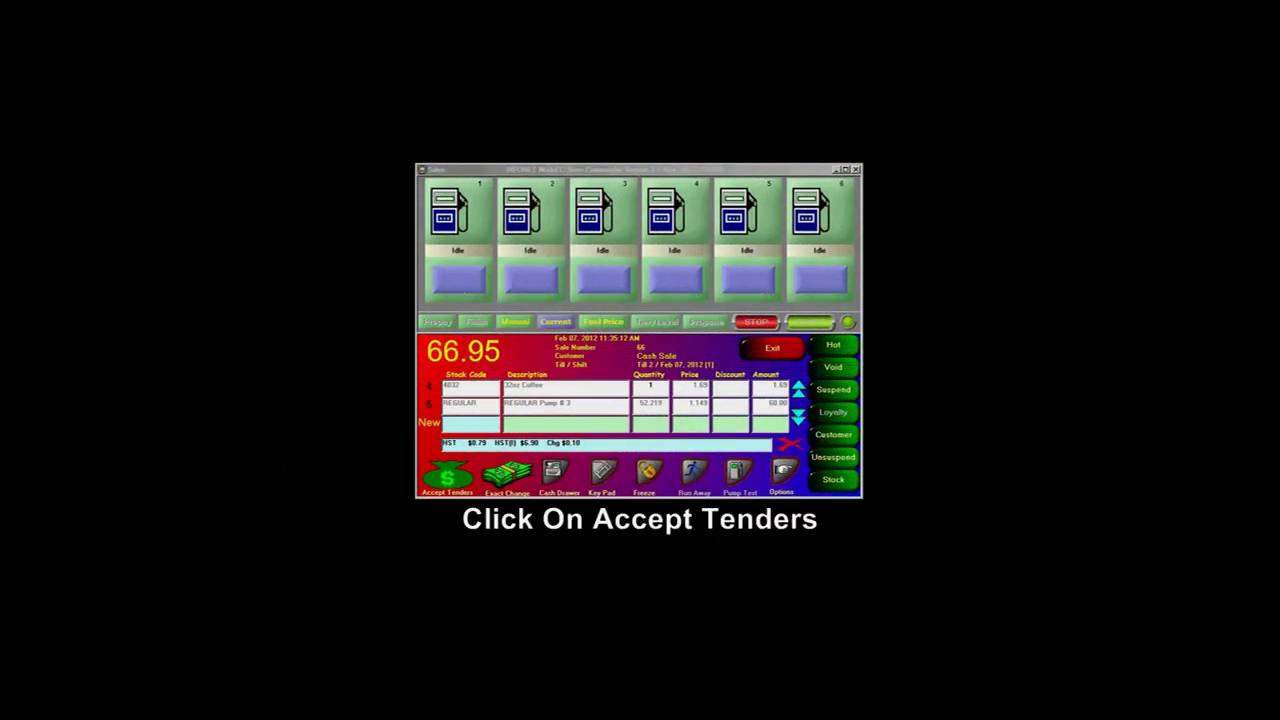
- Tender 25.00 cash toward the 66.95 sale using the key pad
left_click(449, 483)
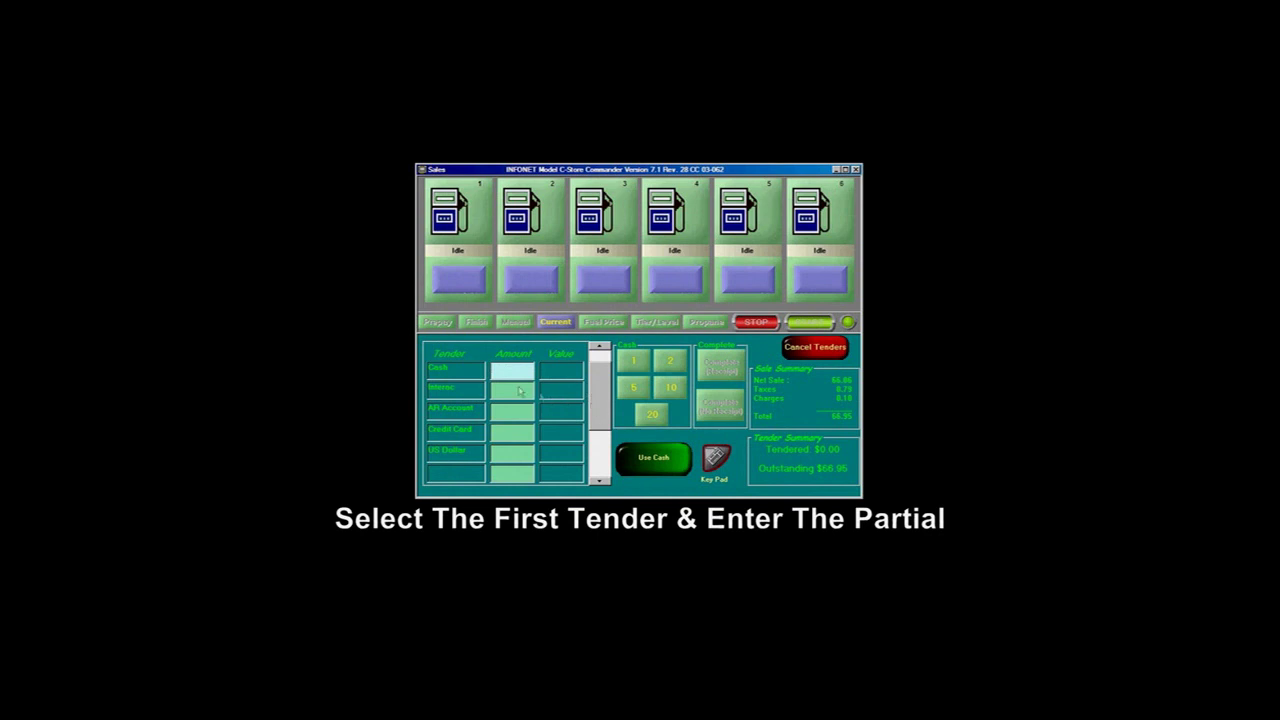
left_click(714, 458)
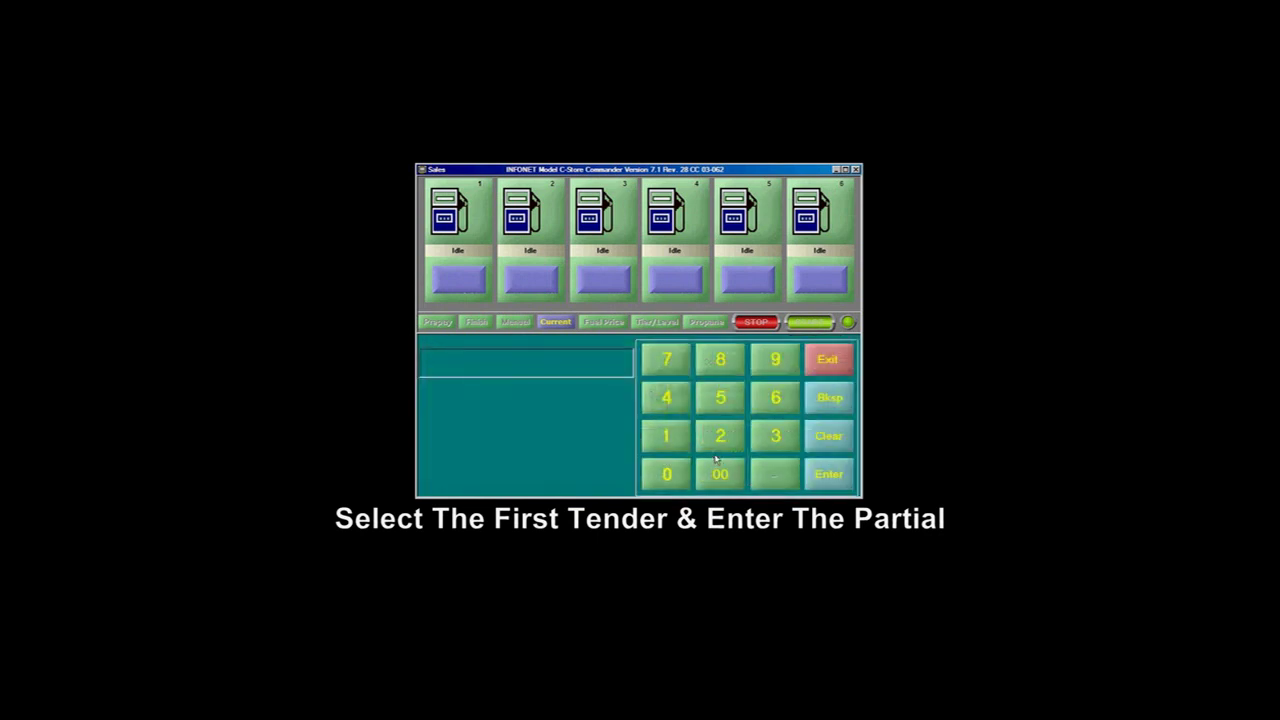
left_click(720, 435)
left_click(720, 397)
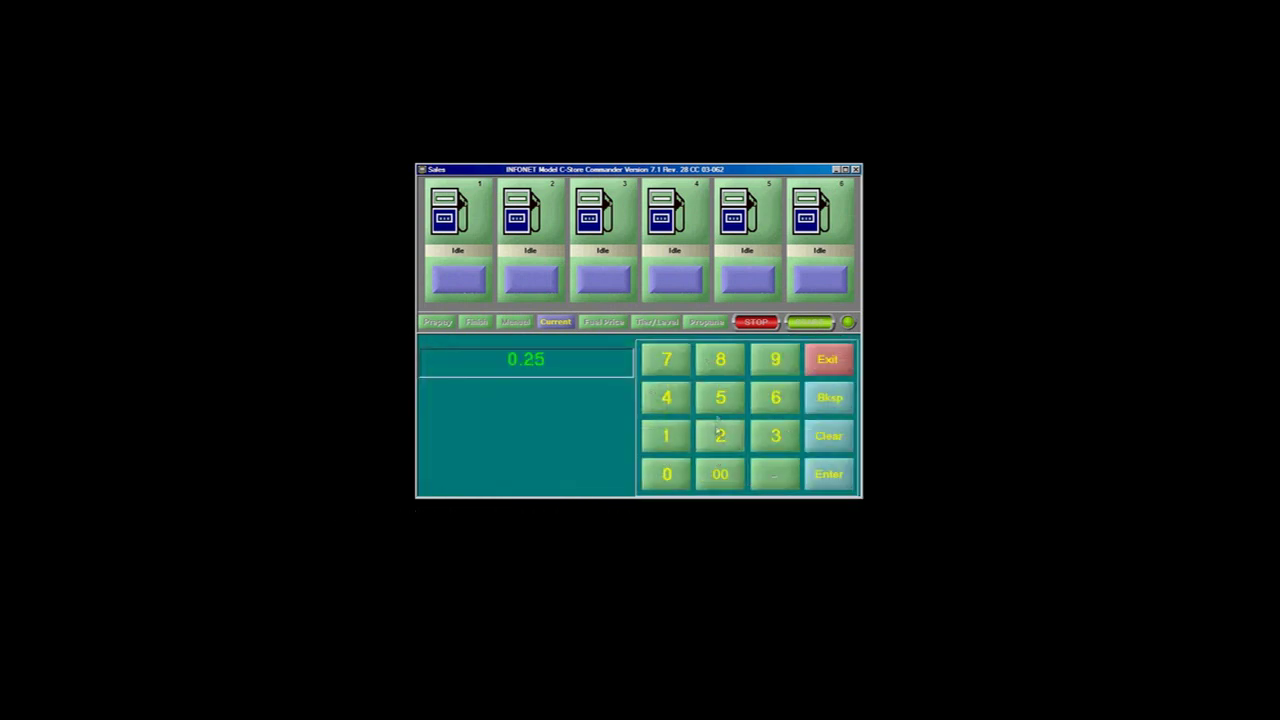
left_click(720, 474)
left_click(826, 476)
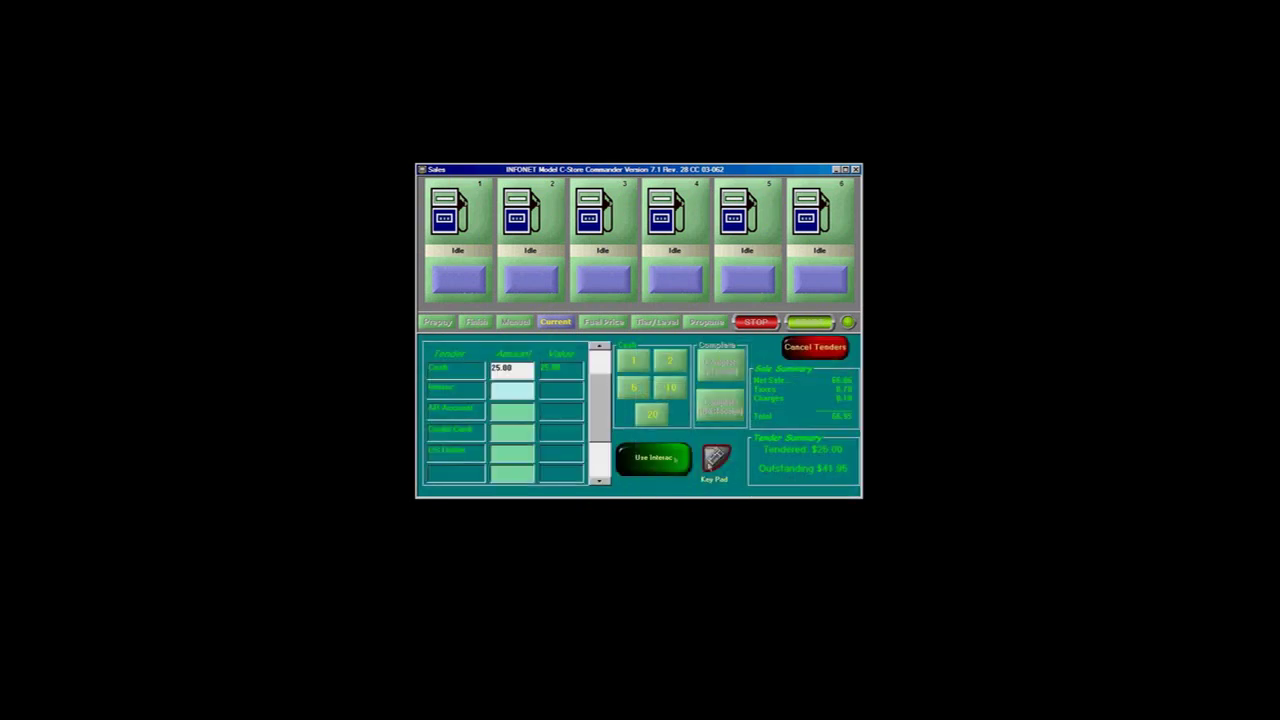
- Charge the remaining 41.95 to Credit Card and complete the sale with a receipt
left_click(506, 432)
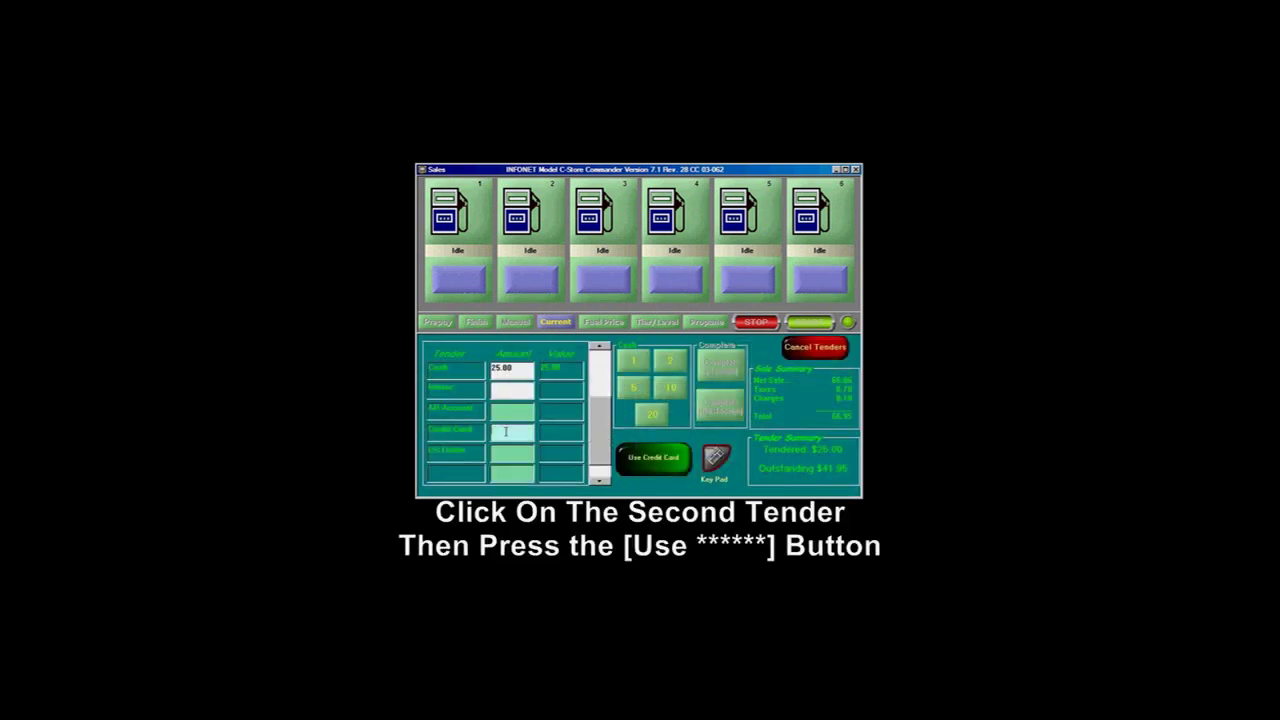
left_click(655, 459)
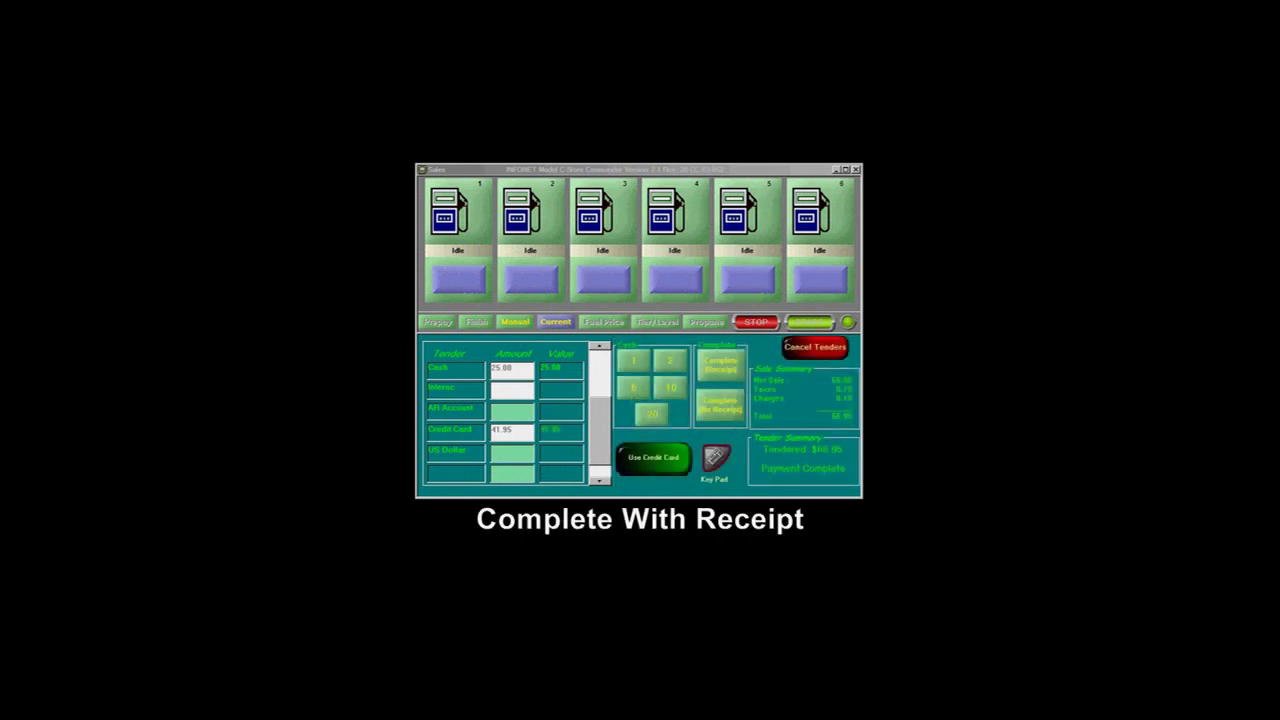
left_click(712, 376)
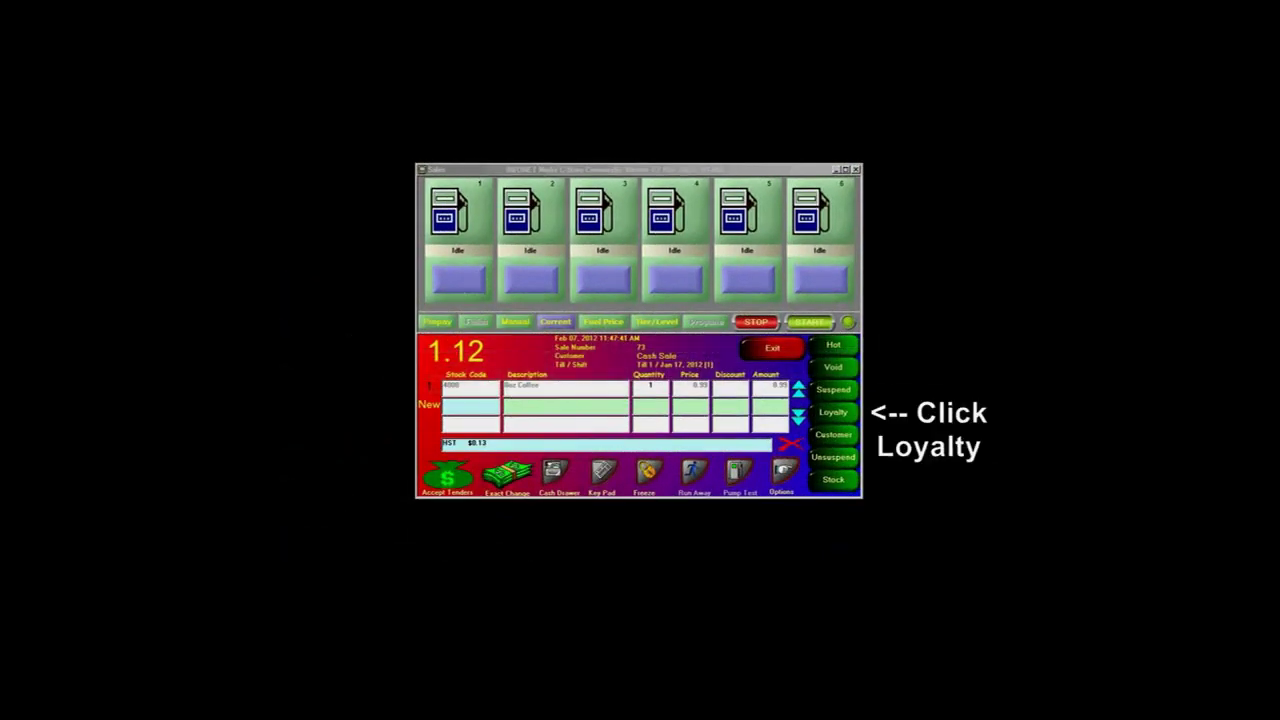
- Attach a member from the full loyalty list, pay the 1.12 with LOYALTY, and print a receipt
left_click(849, 417)
left_click(824, 435)
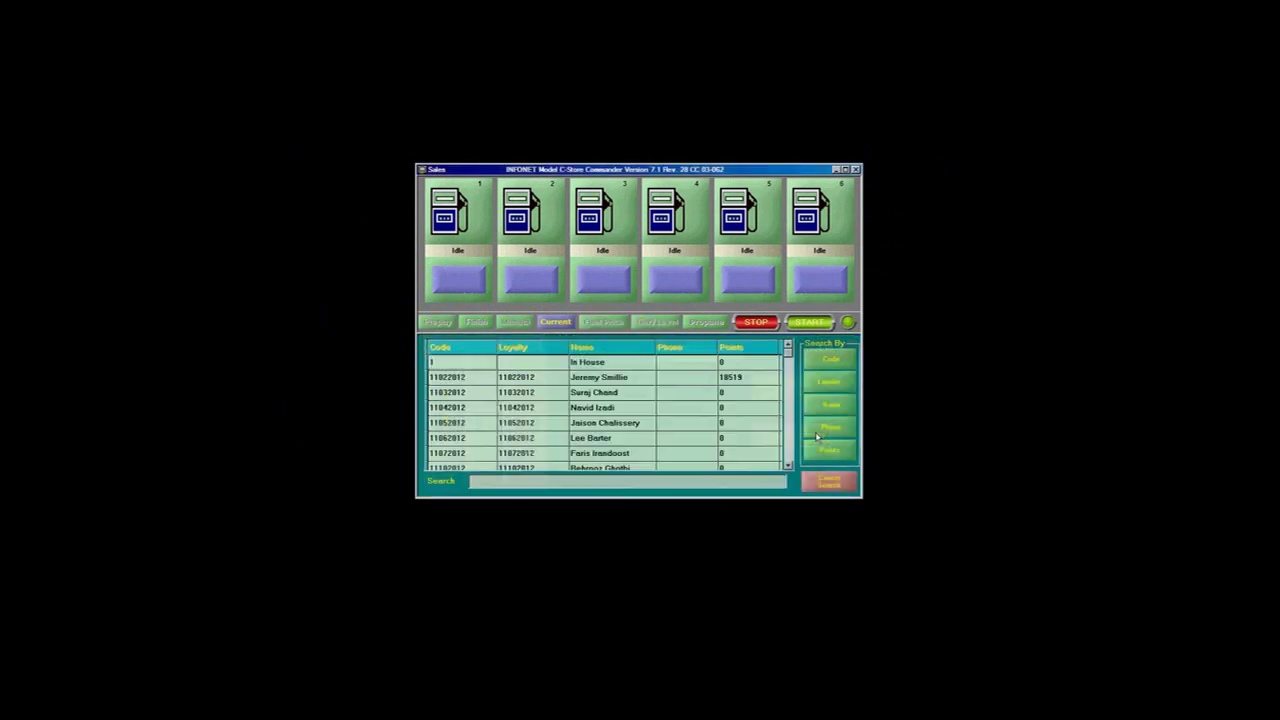
left_click(480, 378)
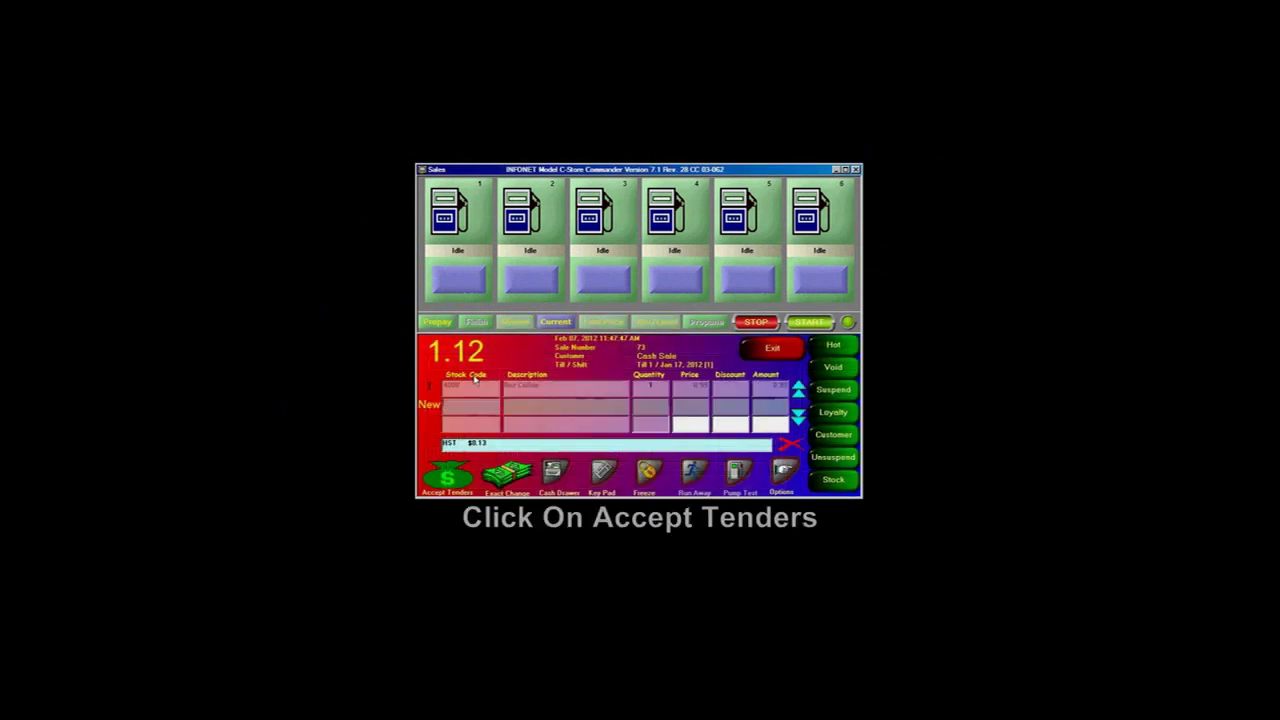
left_click(452, 476)
left_click(503, 472)
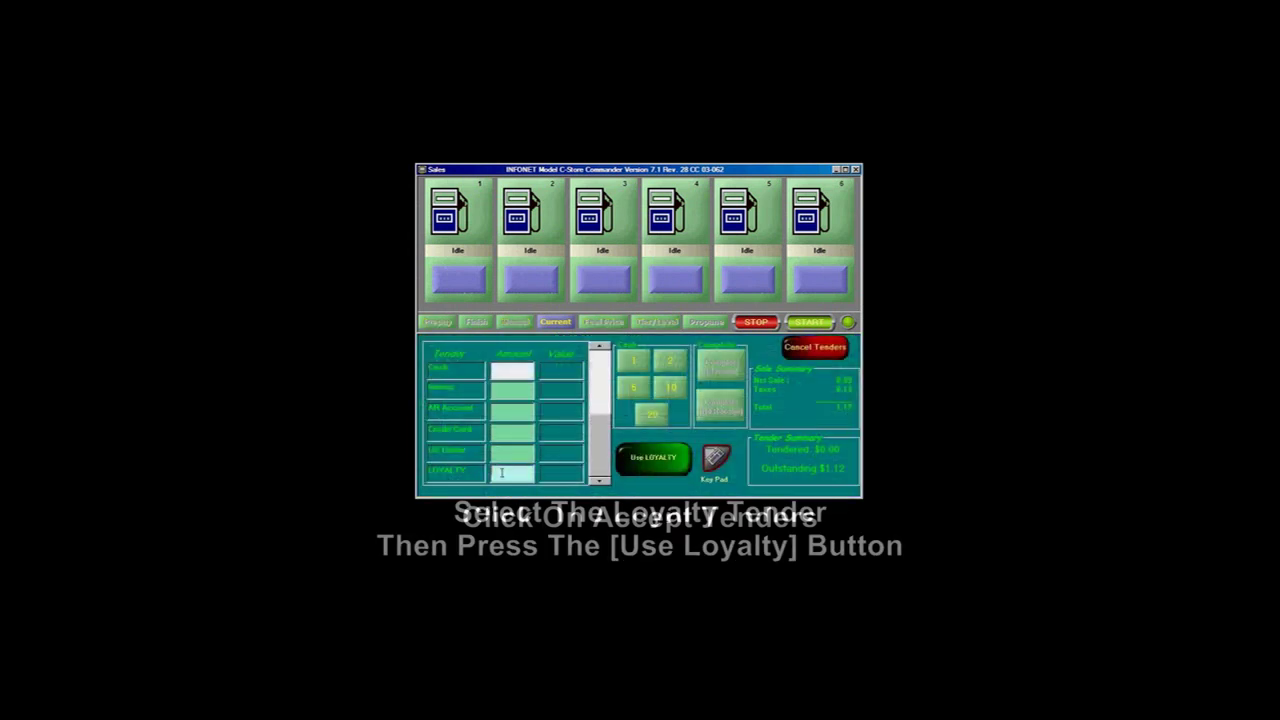
left_click(647, 460)
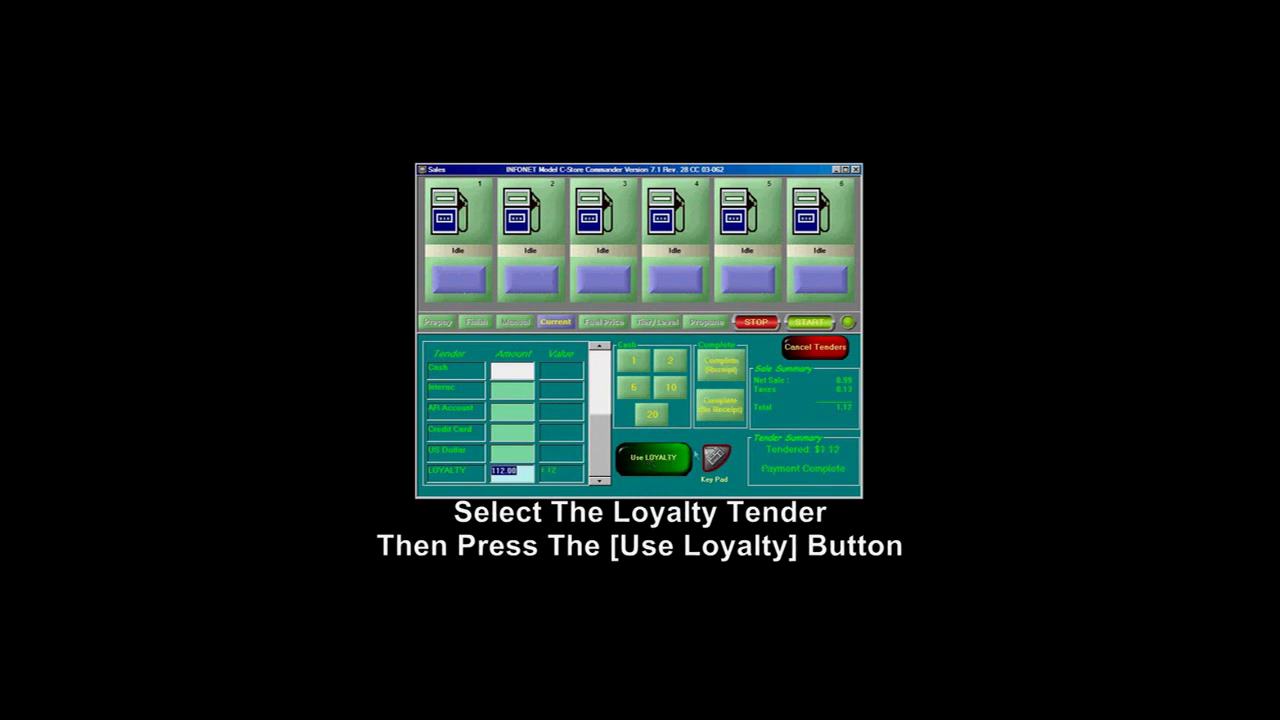
left_click(725, 370)
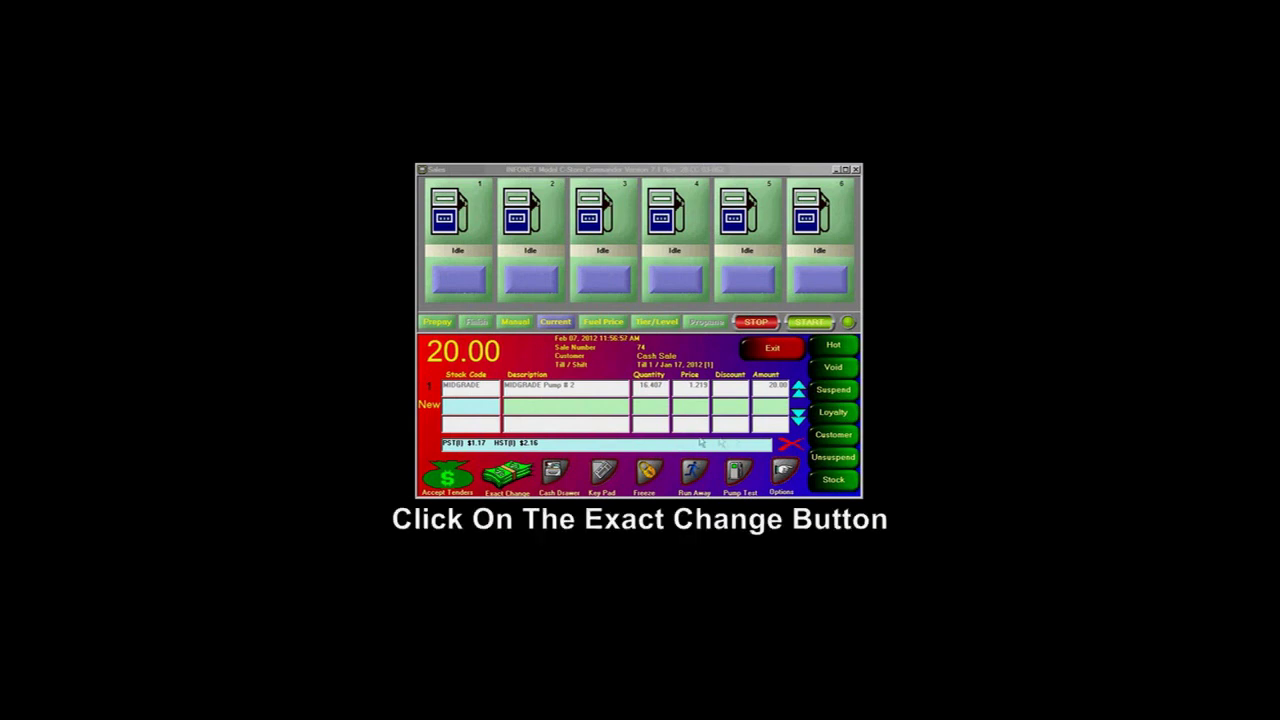
- Clear the 20.00 Midgrade pump 2 sale with Exact Change
left_click(508, 477)
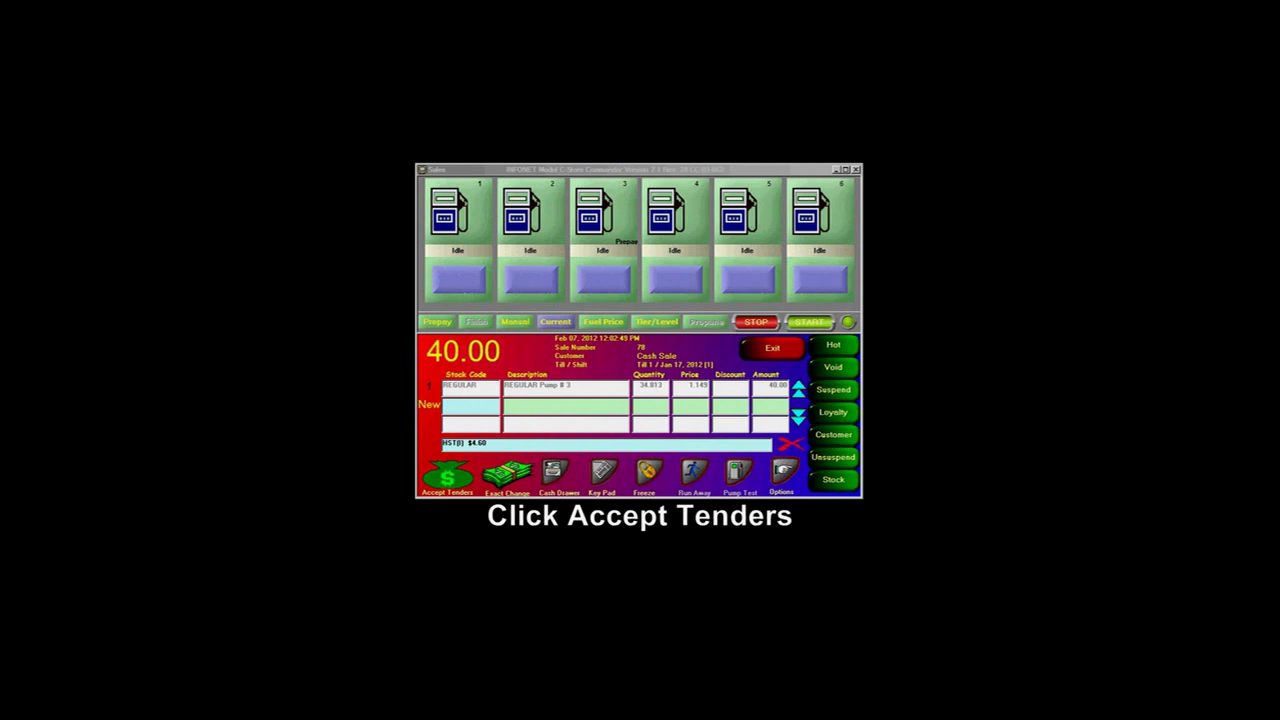
- Tender the 40.00 Pump 3 prepay to AR Account and complete it with a receipt
left_click(444, 482)
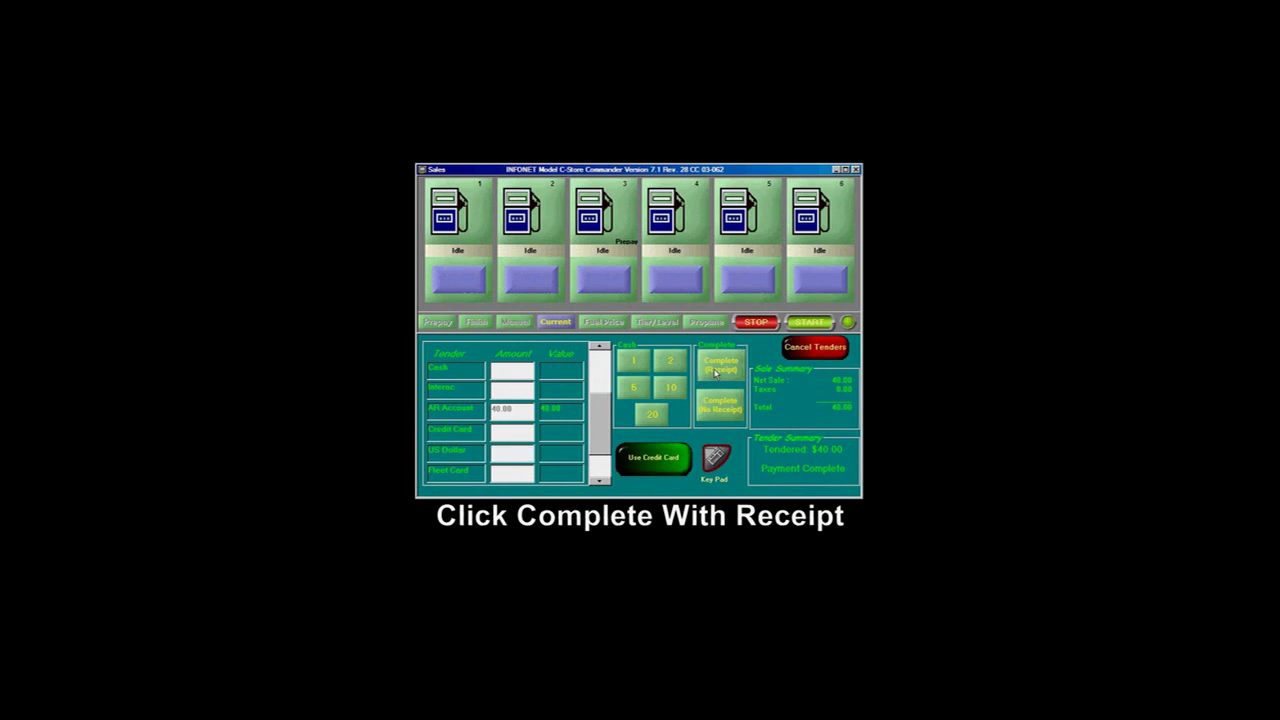
left_click(716, 370)
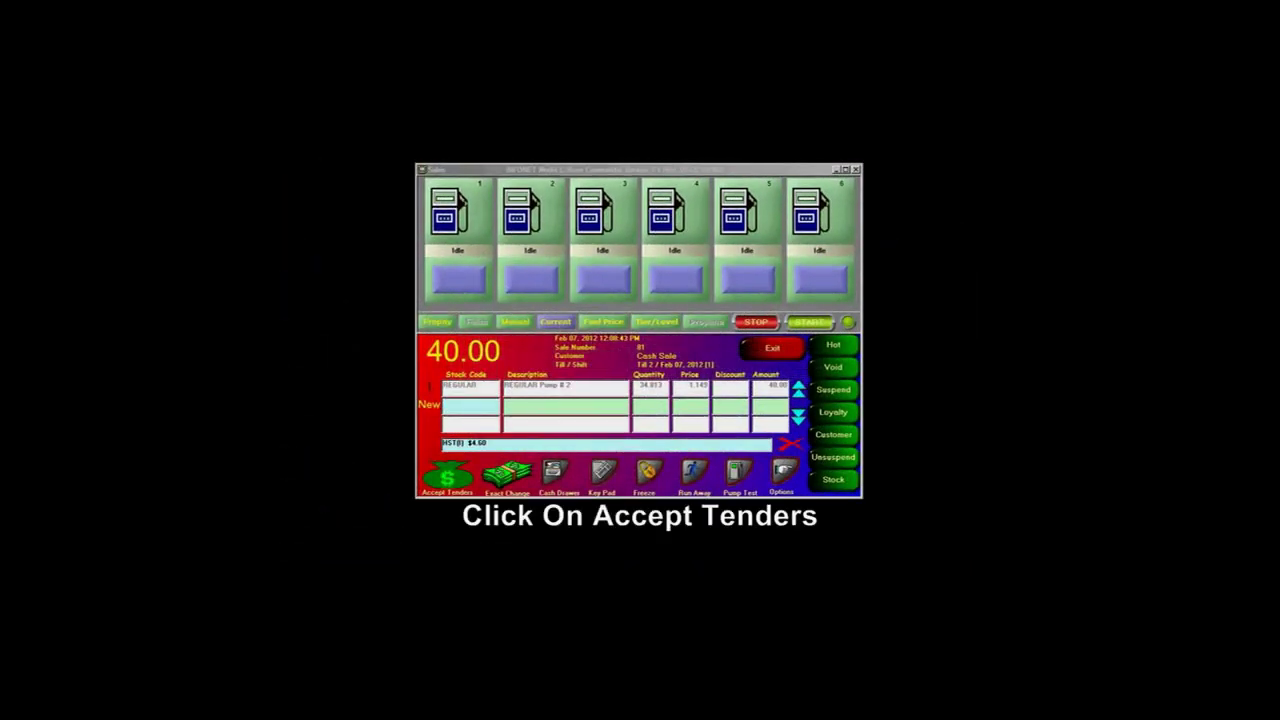
- Tender the 40.00 Pump 2 Regular sale on Fleet Card and finish with Complete (Receipt)
left_click(449, 479)
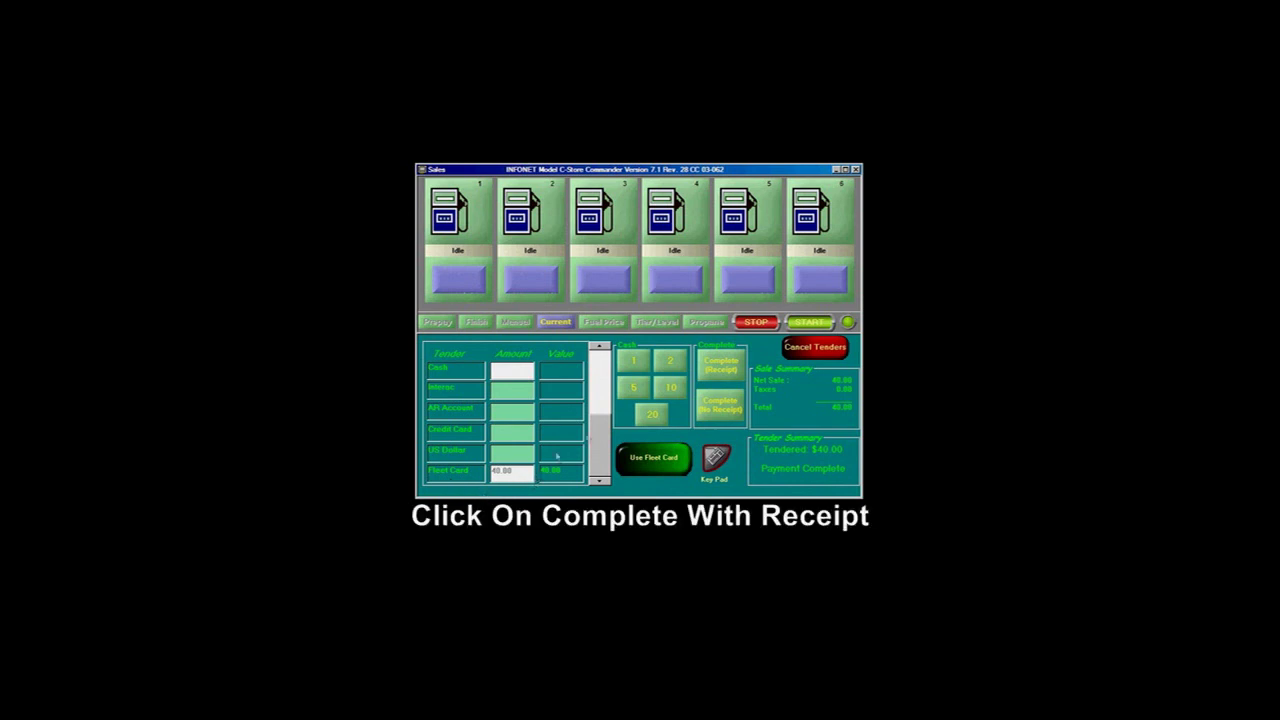
left_click(713, 373)
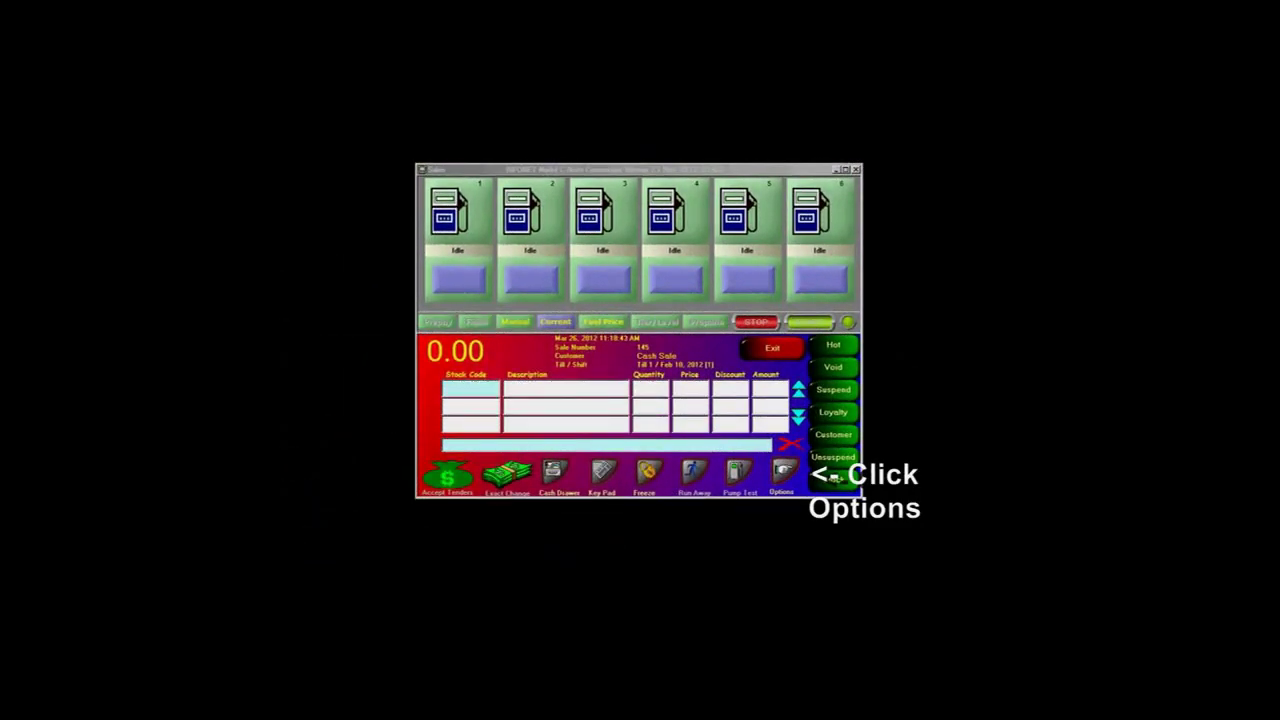
- Reprint the current-day receipt for sale 140 and exit the past-sales list
left_click(795, 474)
left_click(677, 408)
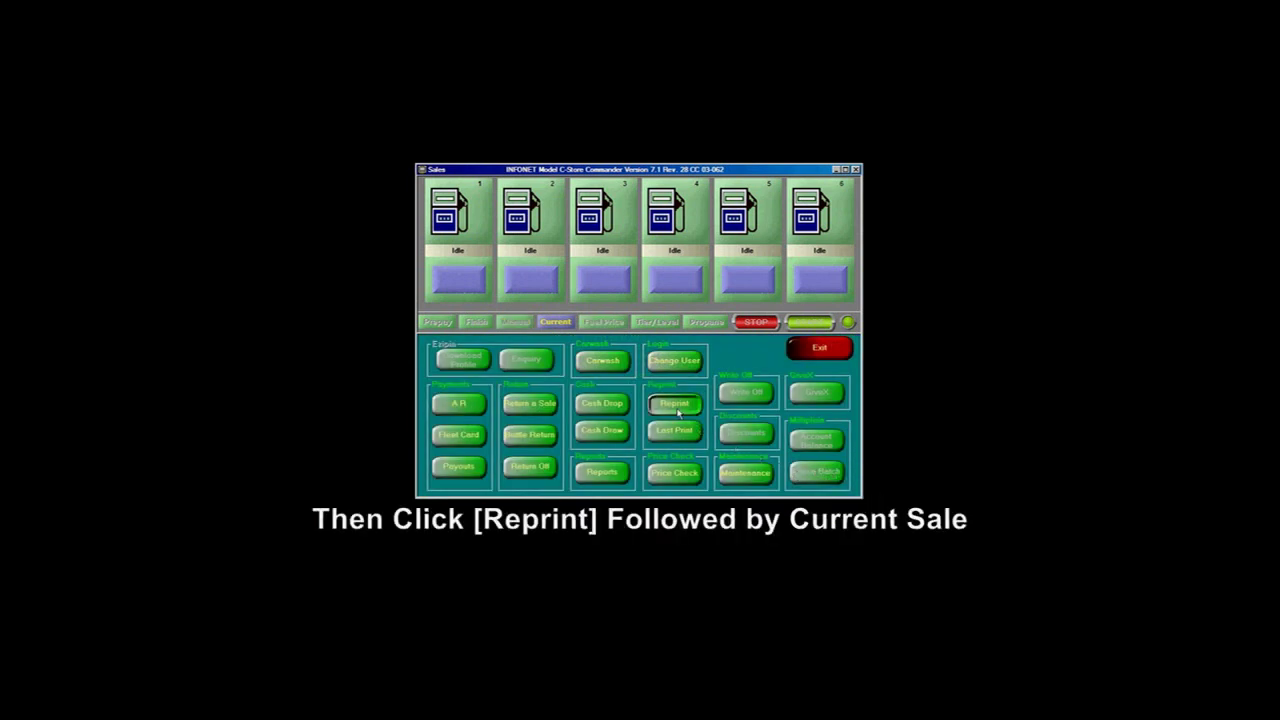
left_click(500, 400)
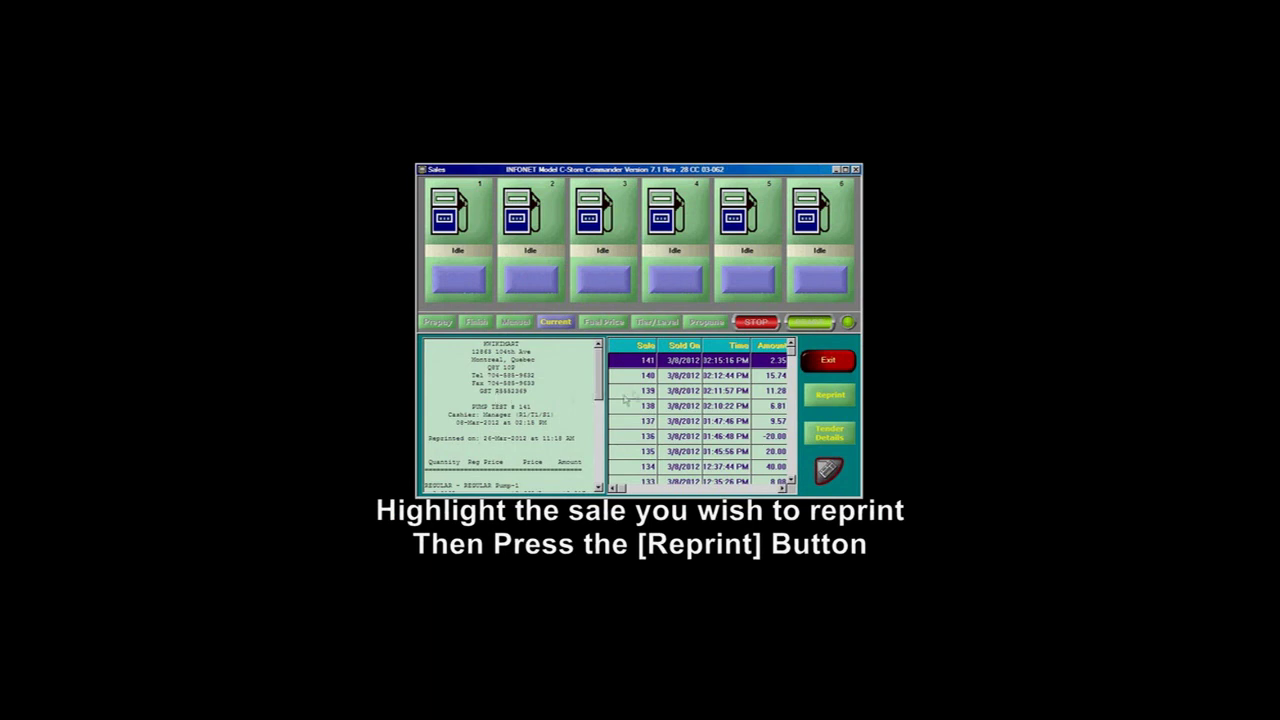
left_click(644, 376)
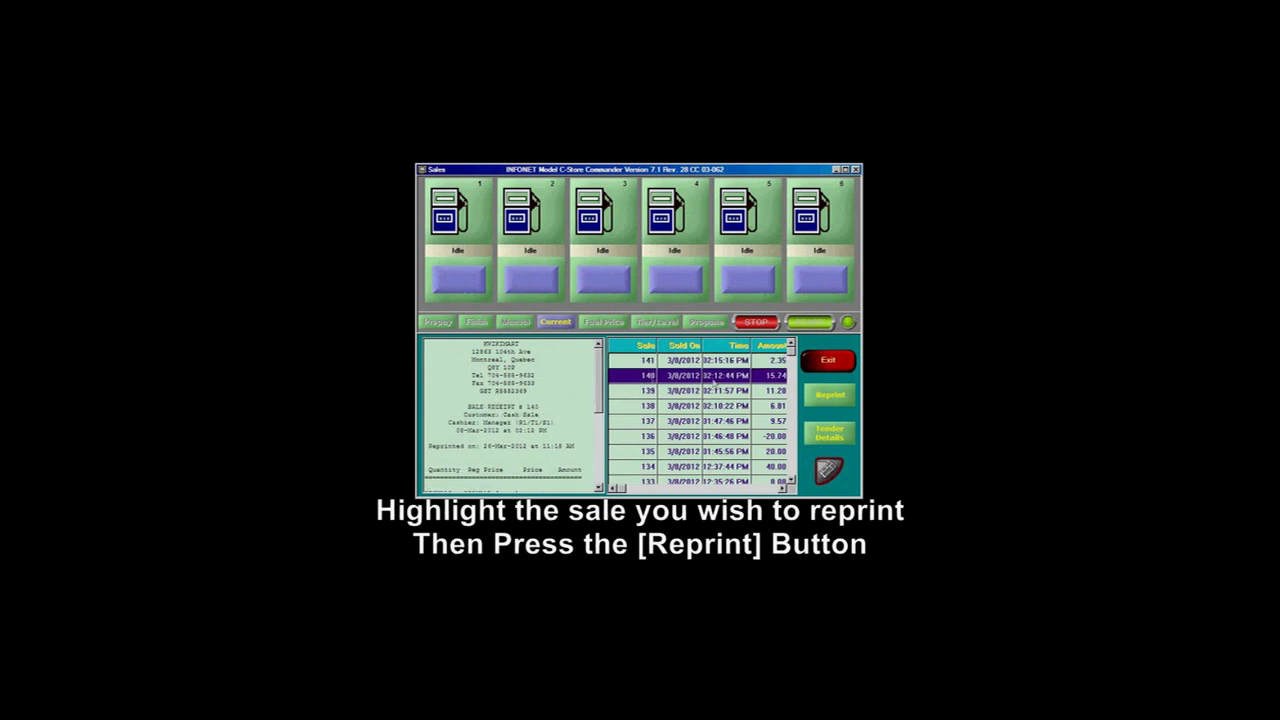
left_click(820, 397)
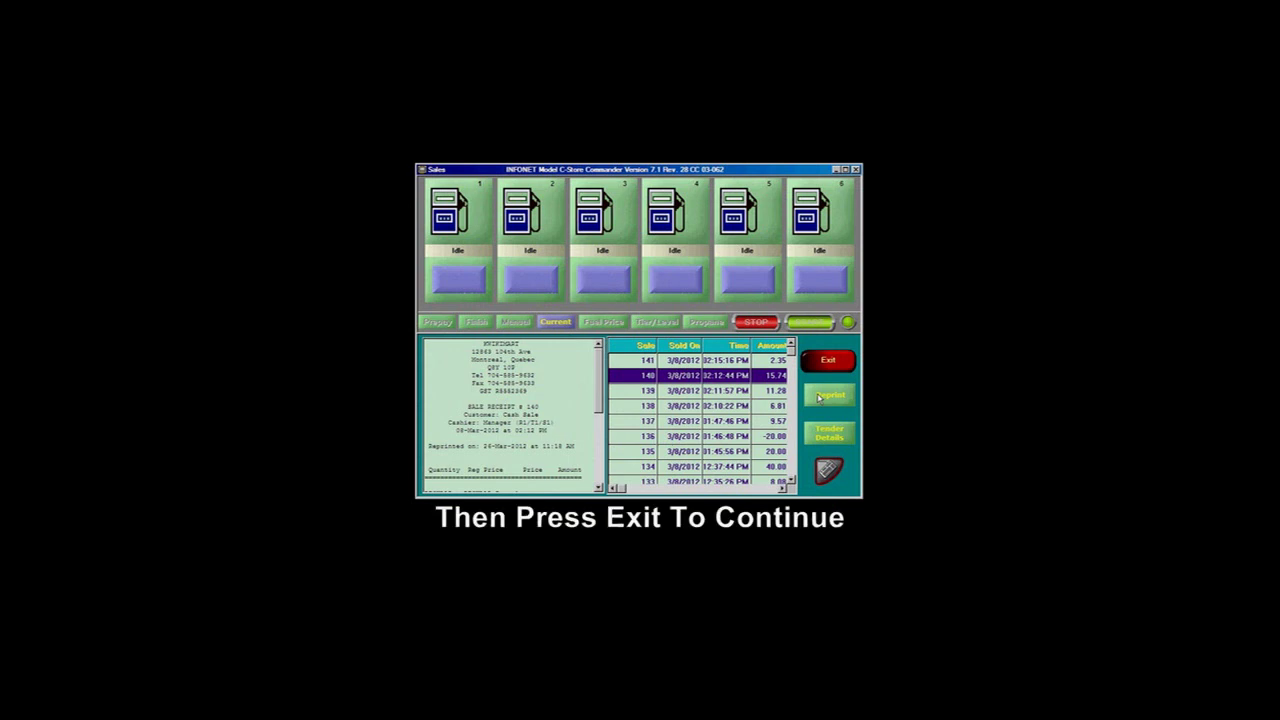
left_click(817, 351)
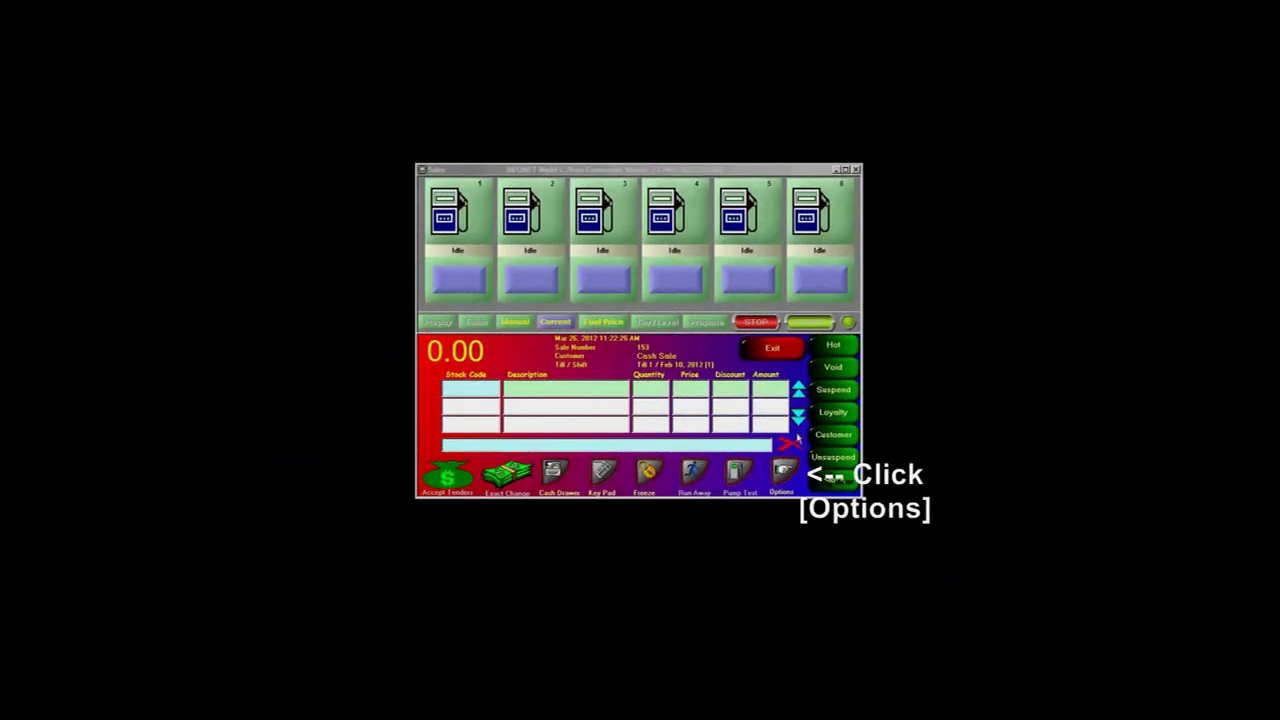
- Return sale 152's coffee as a -1.91 refund with Cashier Error as the reason
left_click(786, 470)
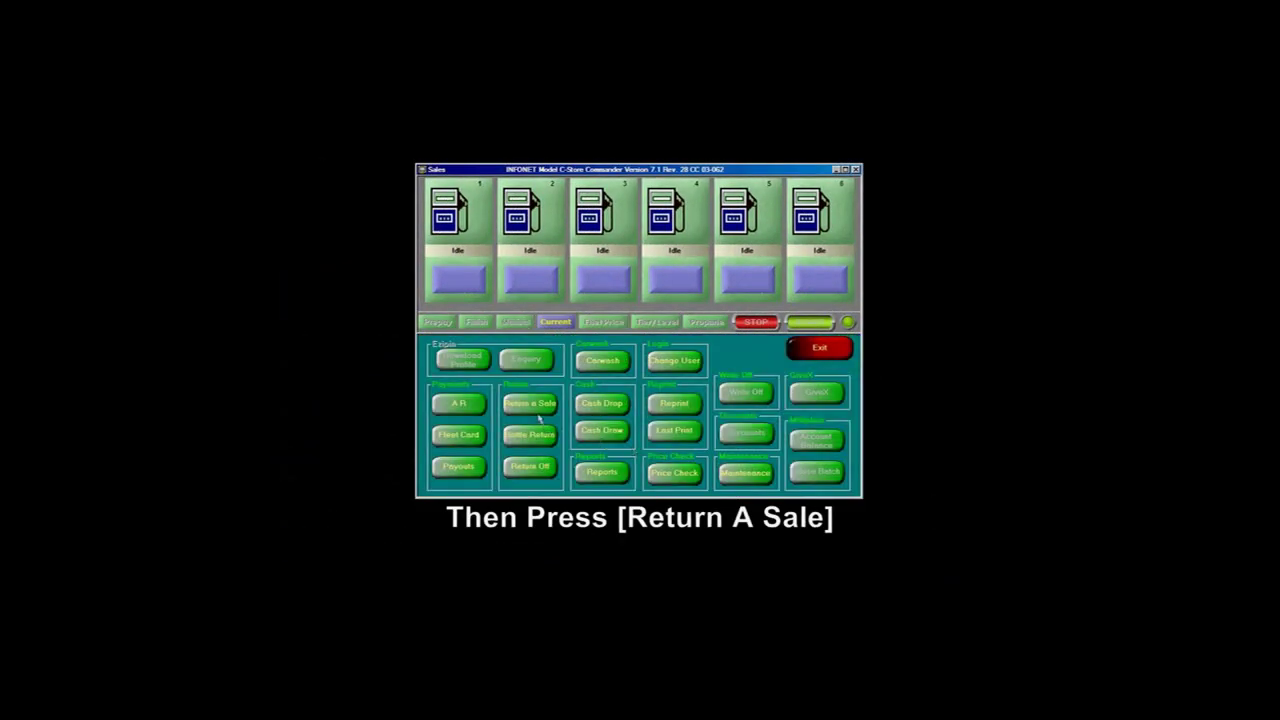
left_click(532, 406)
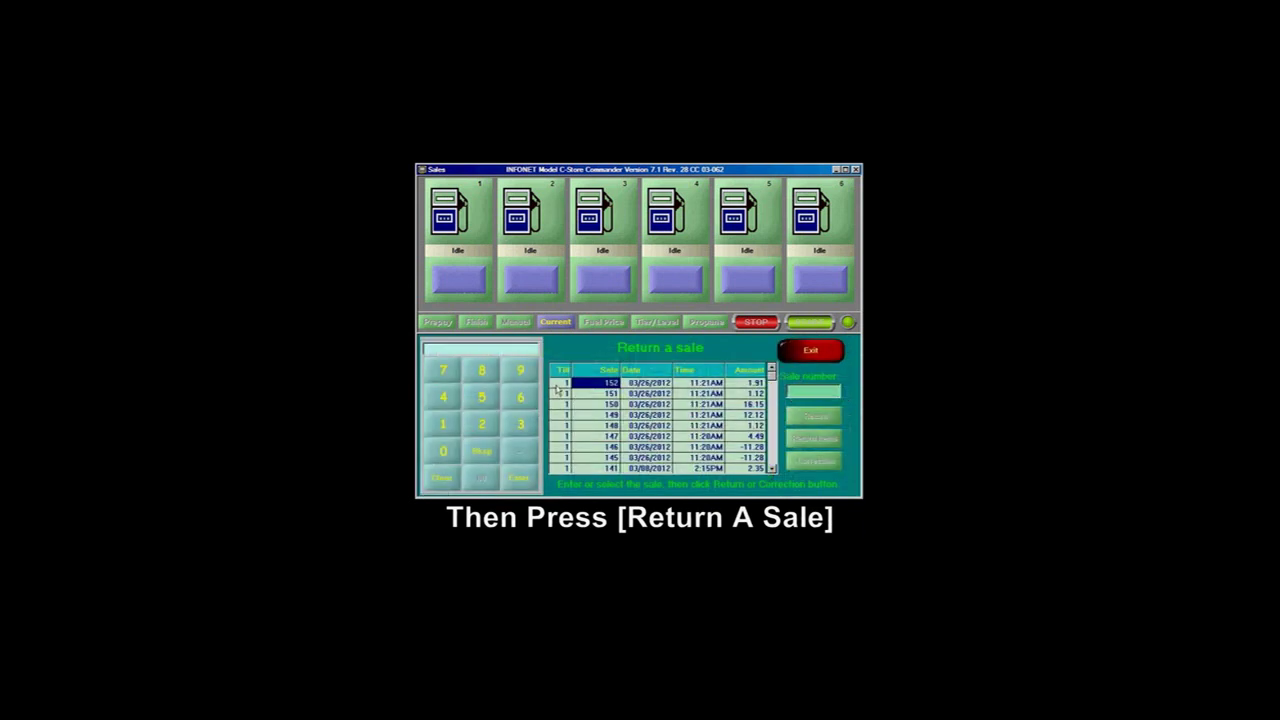
left_click(557, 385)
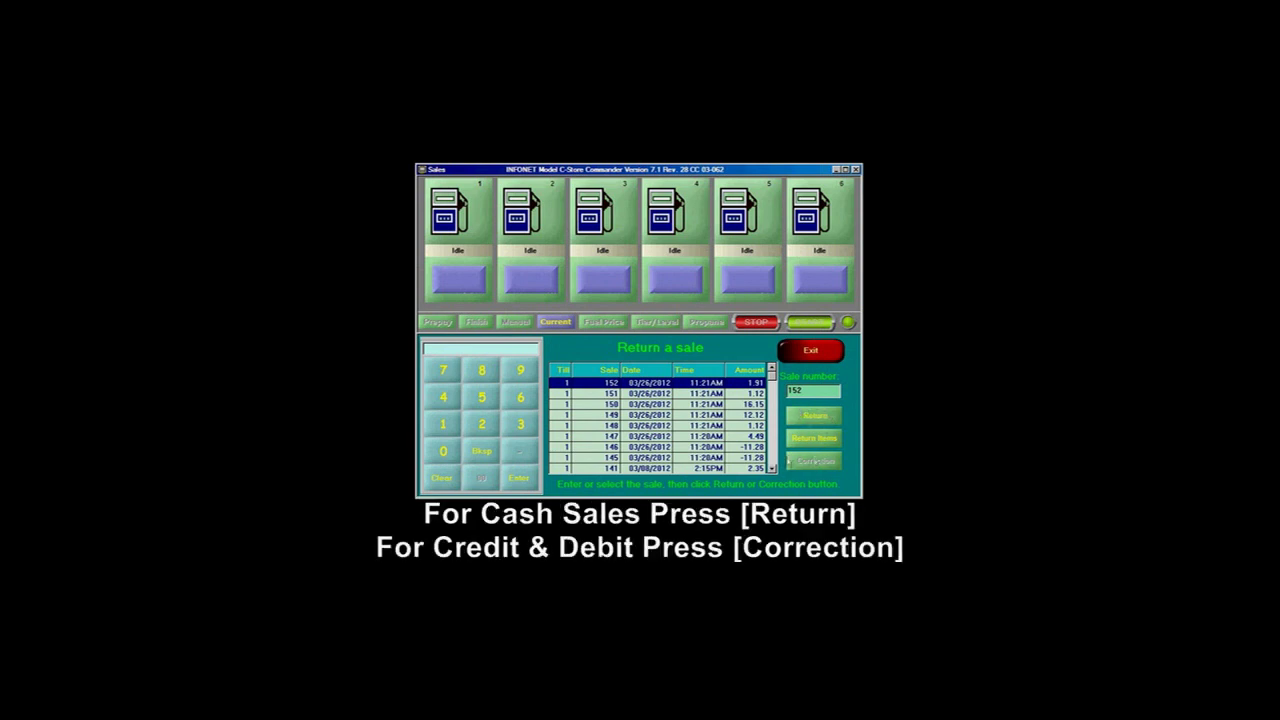
left_click(821, 417)
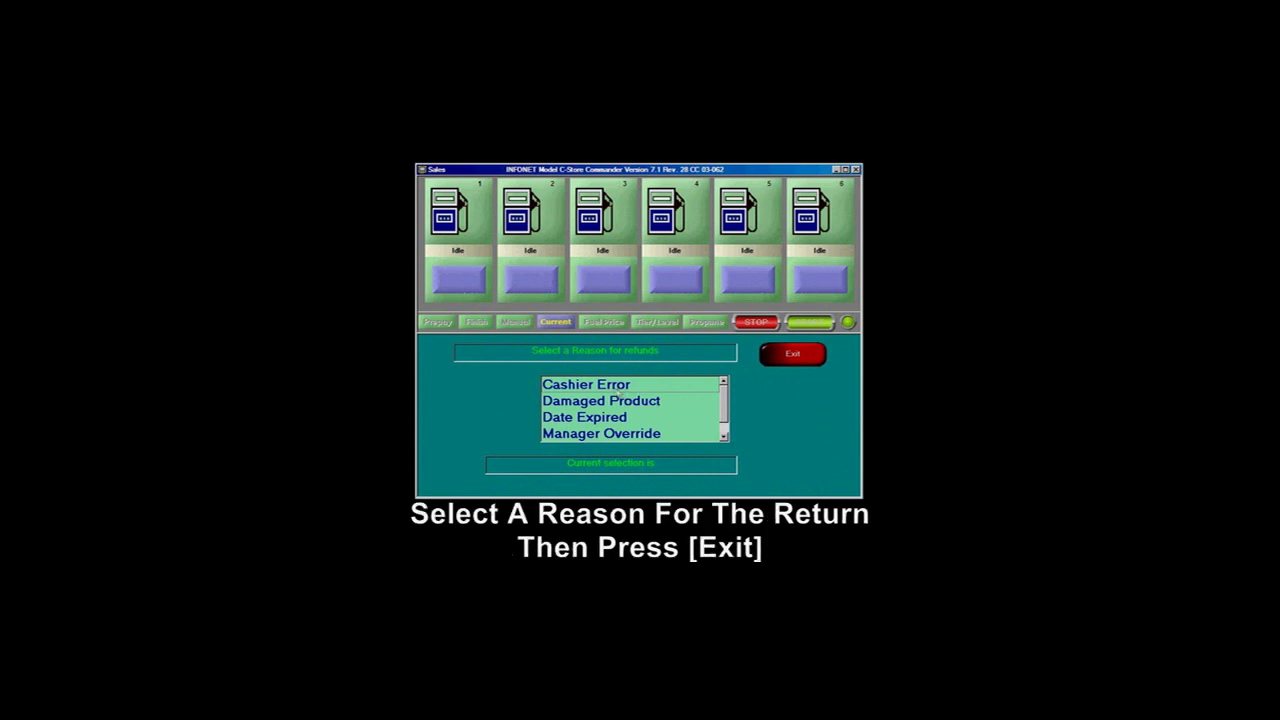
left_click(610, 388)
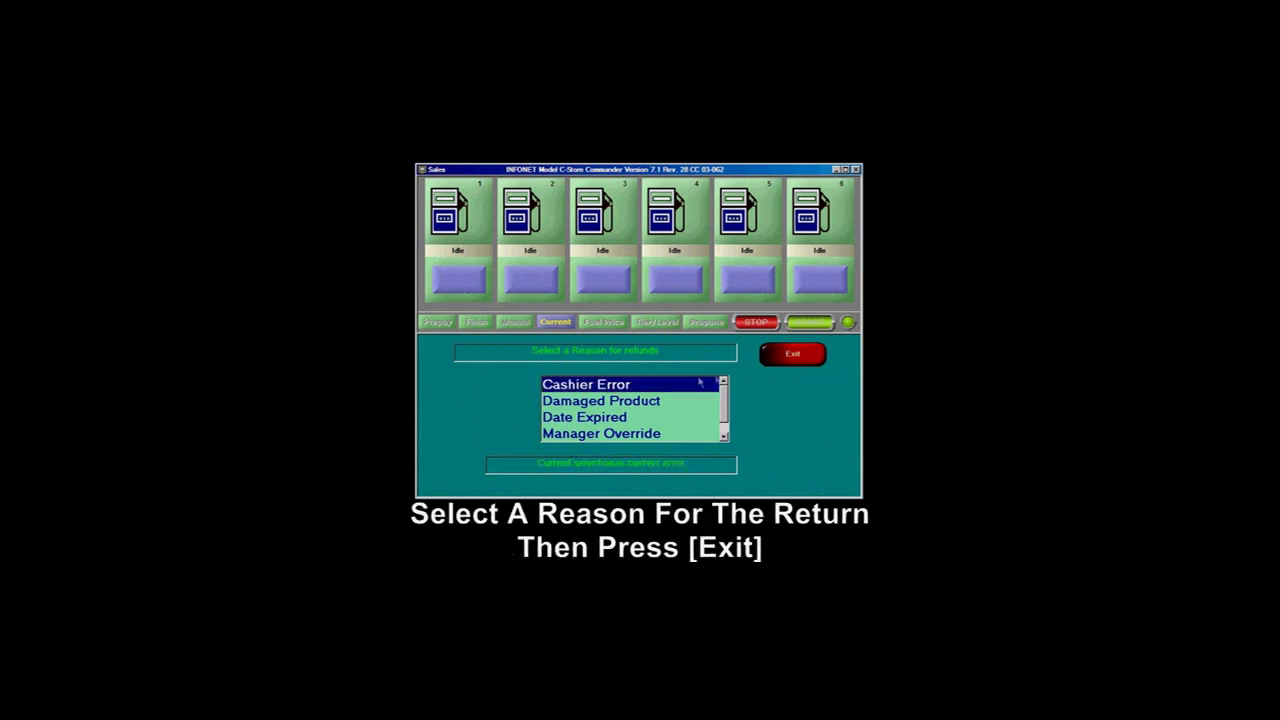
left_click(784, 356)
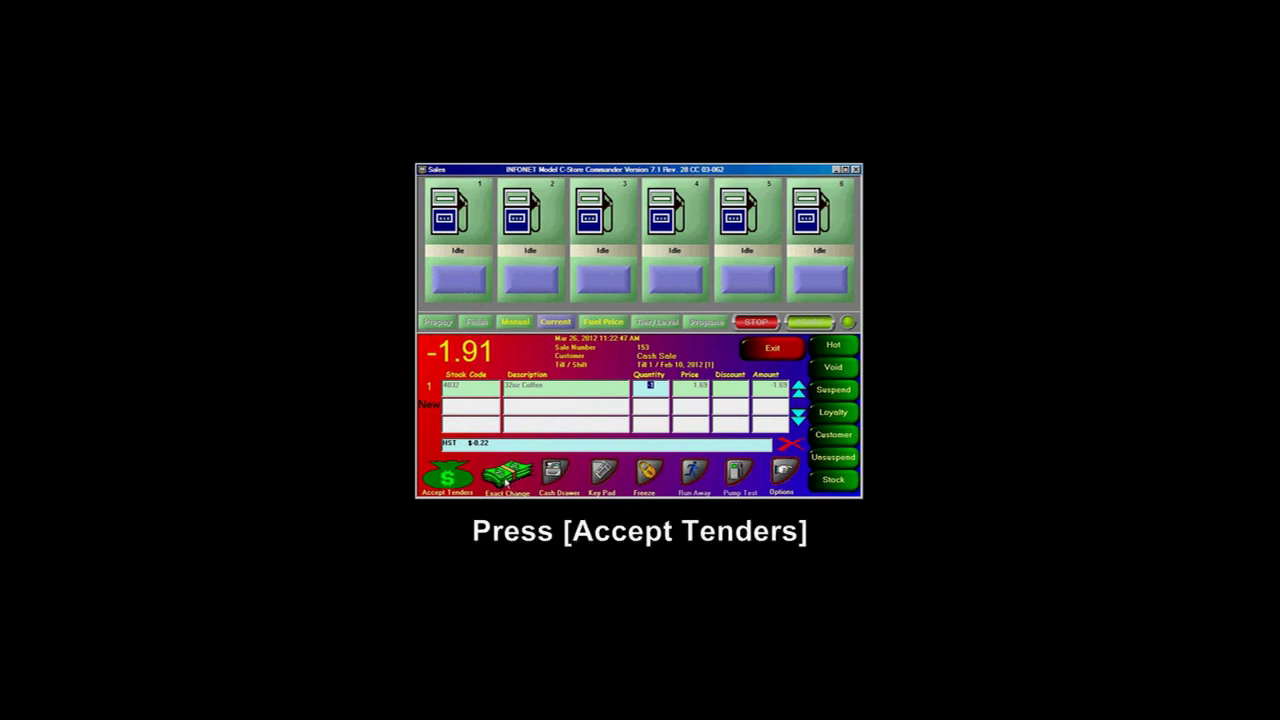
- Tender the -1.91 refund in cash and complete return sale 153
left_click(466, 480)
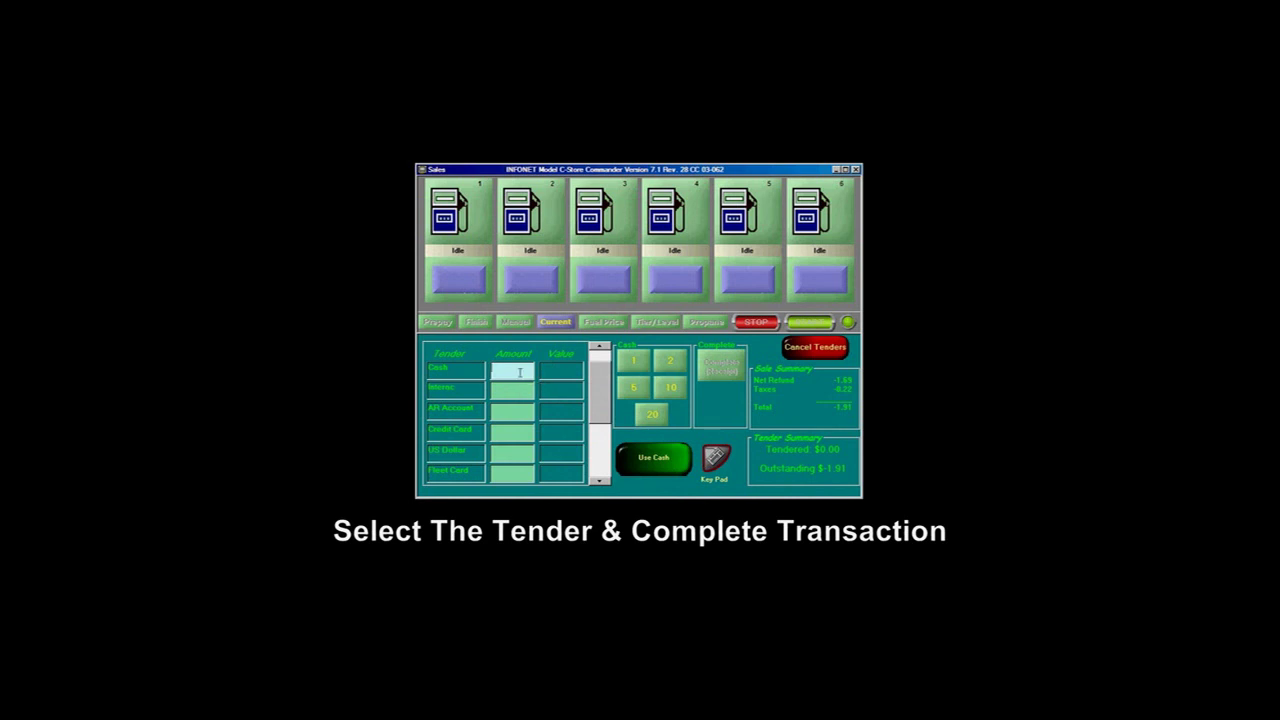
left_click(670, 466)
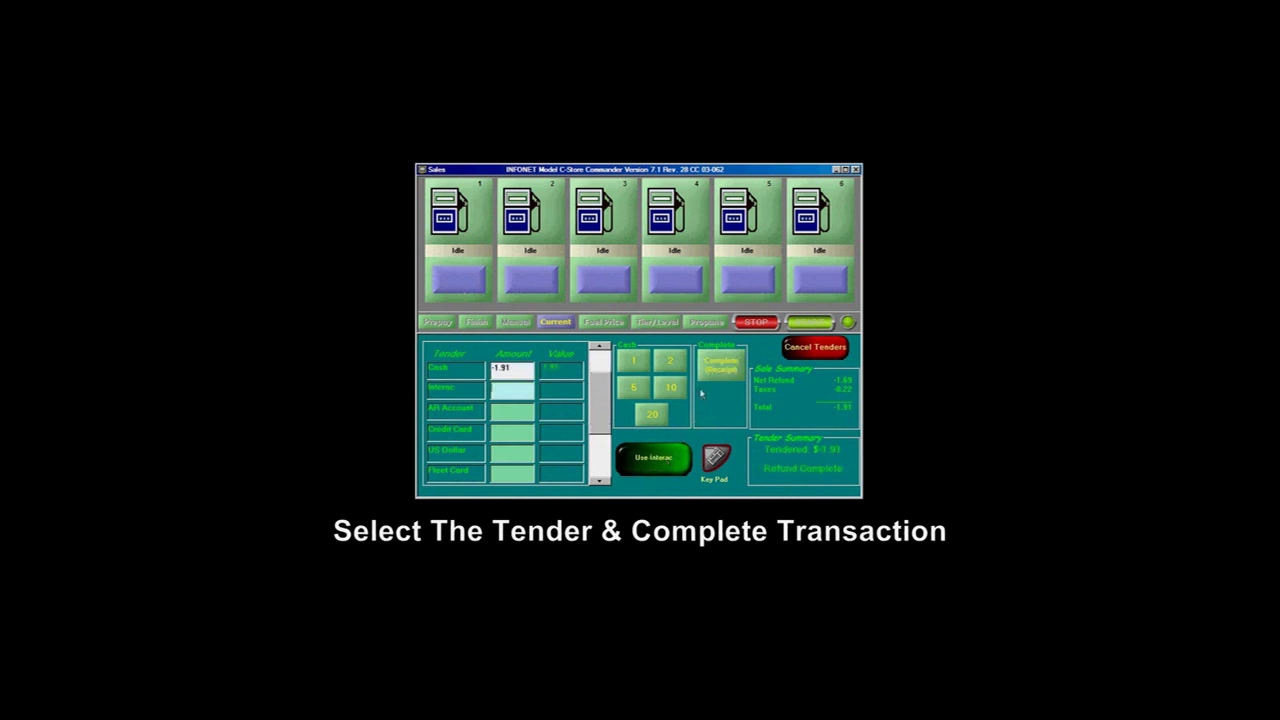
left_click(722, 368)
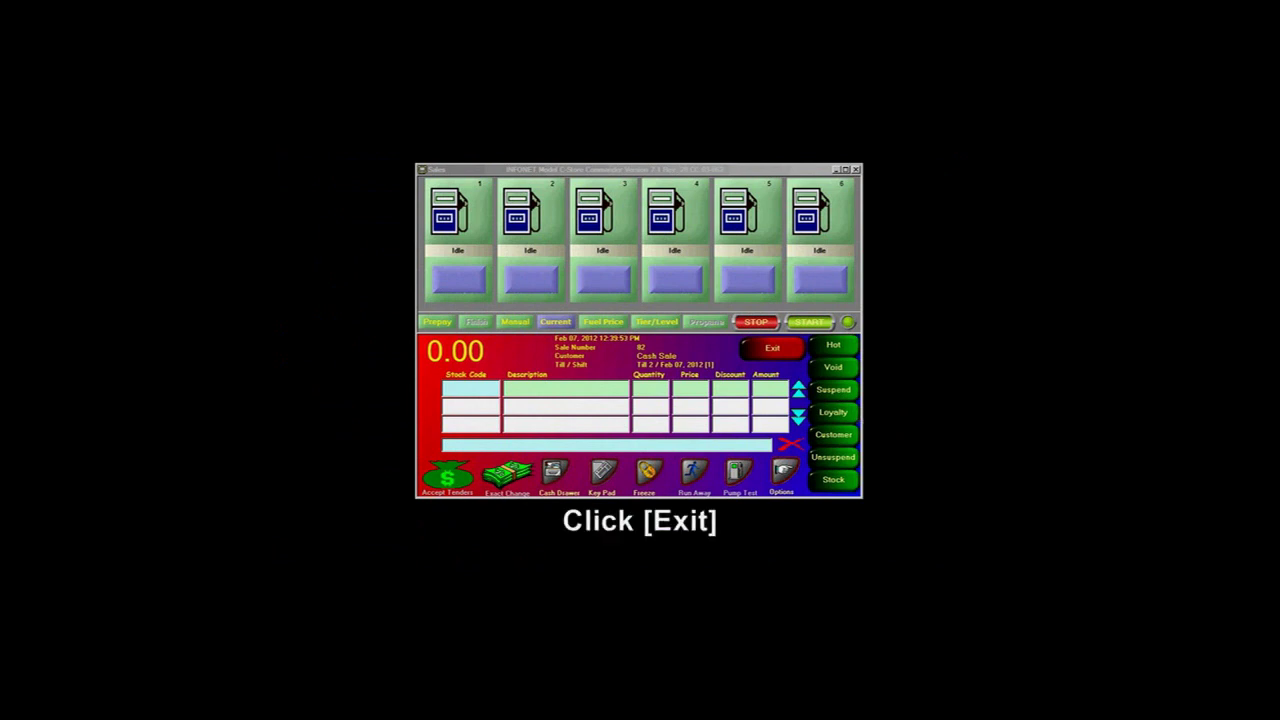
- Confirm closing the current till and decline the totalizer reading to reach tender counts
left_click(773, 349)
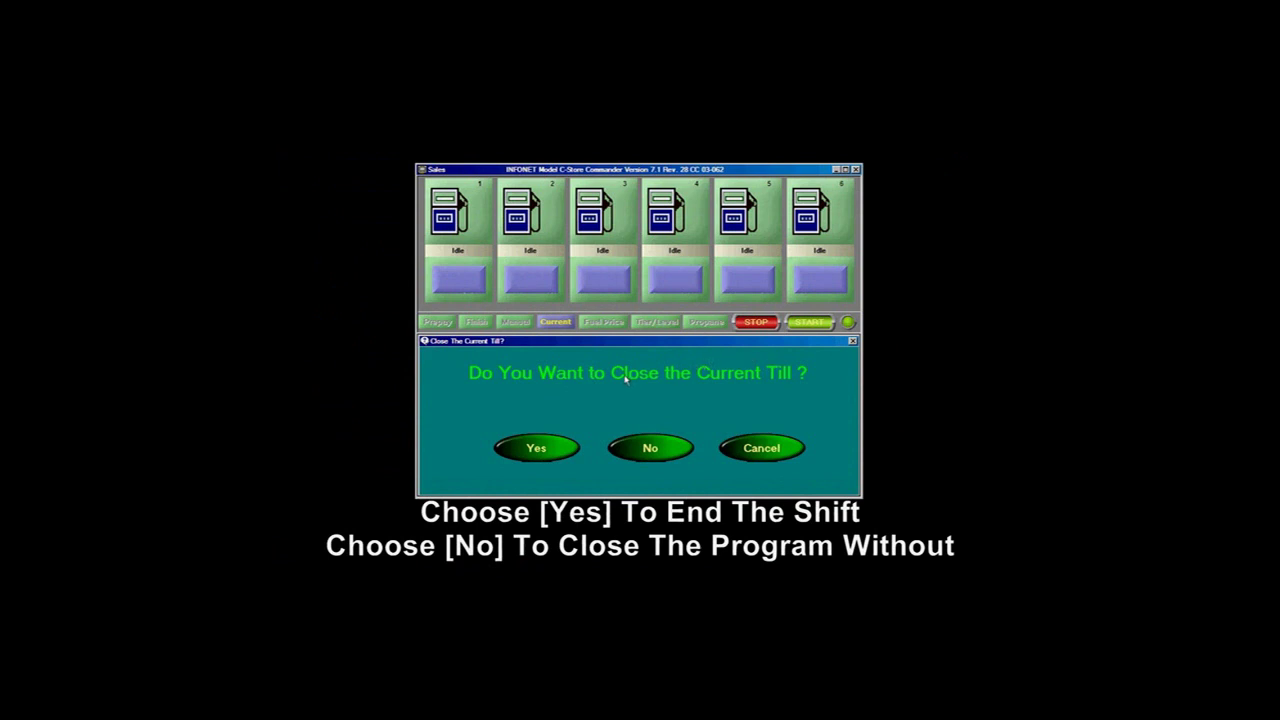
left_click(547, 446)
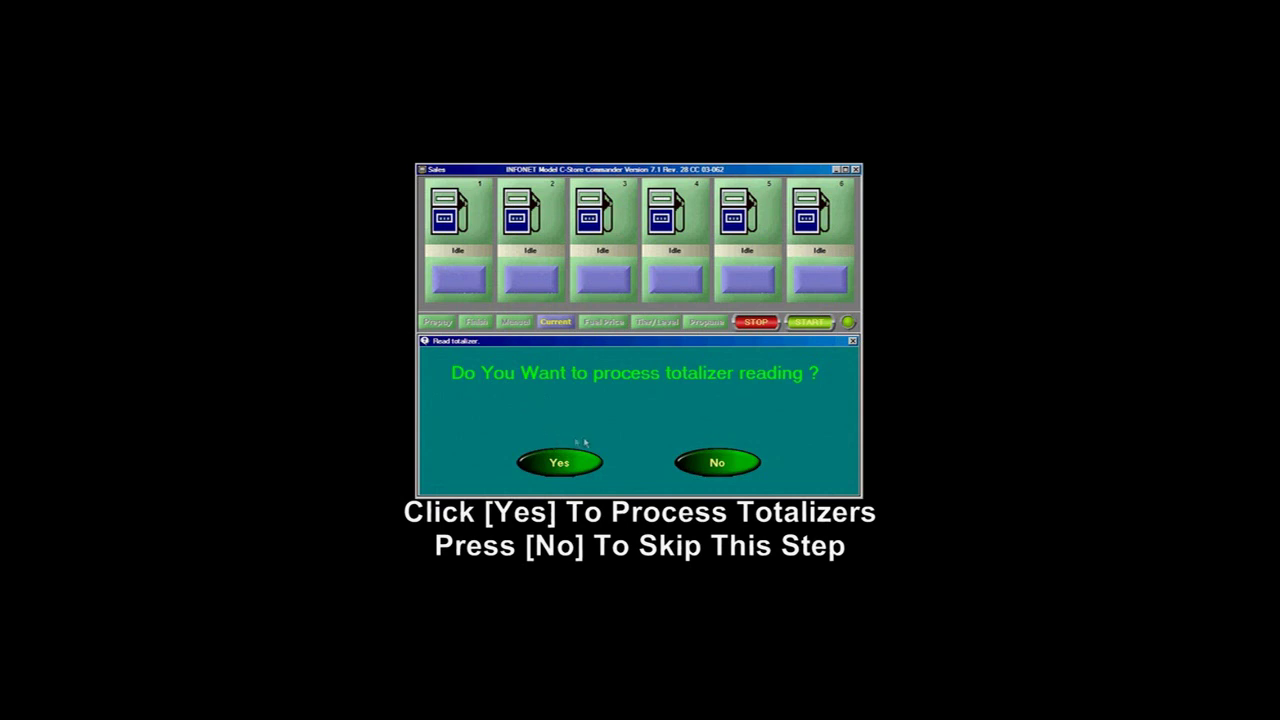
left_click(716, 462)
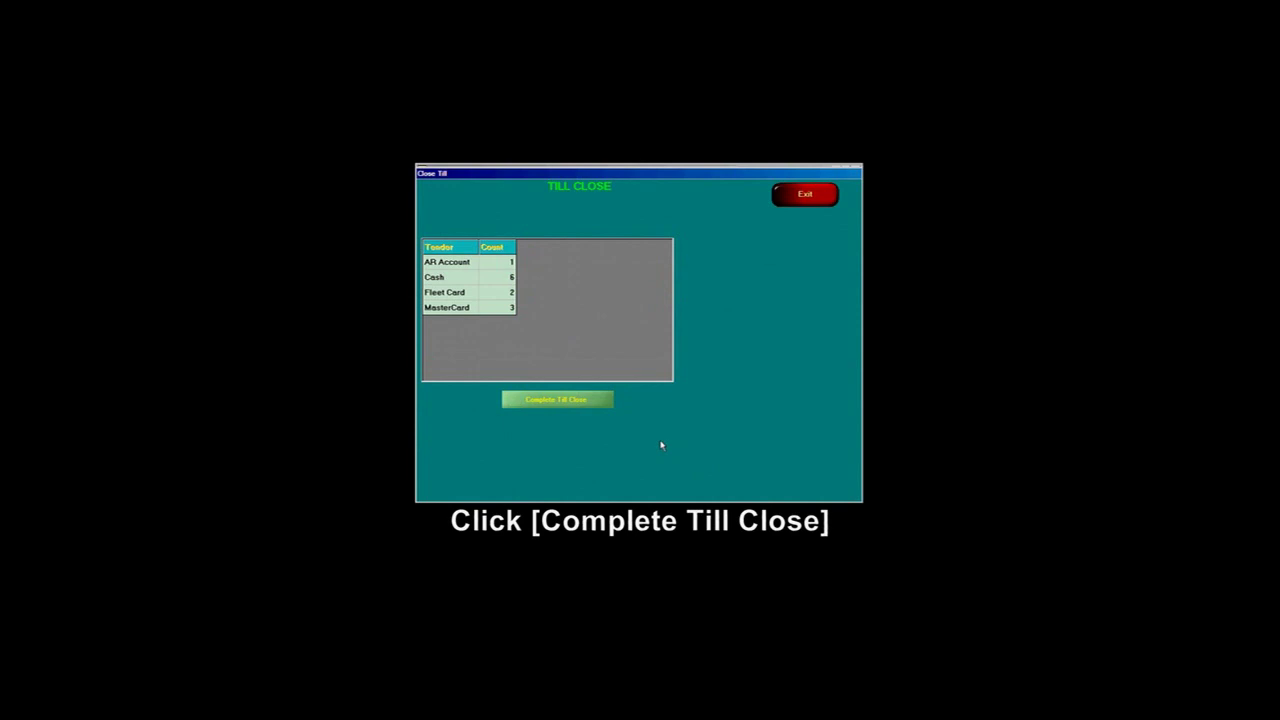
- Complete the till close, print its report, and exit to the sales screen
left_click(567, 400)
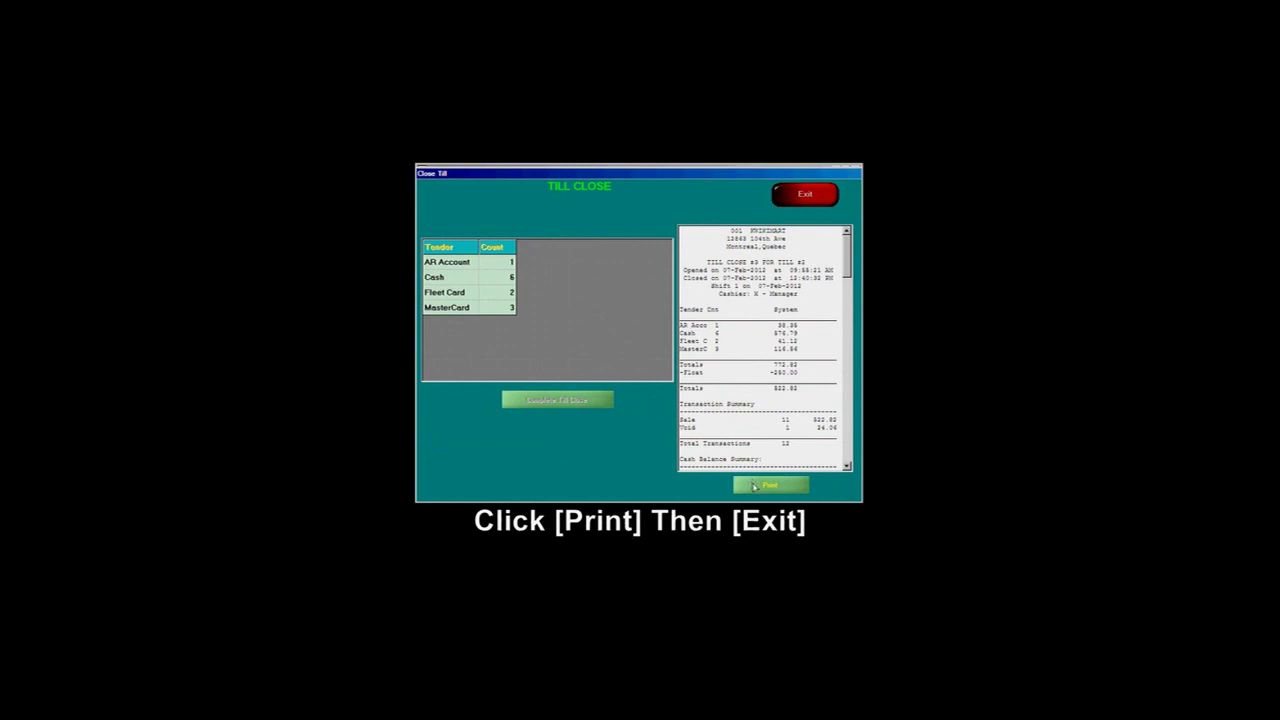
left_click(754, 486)
left_click(788, 201)
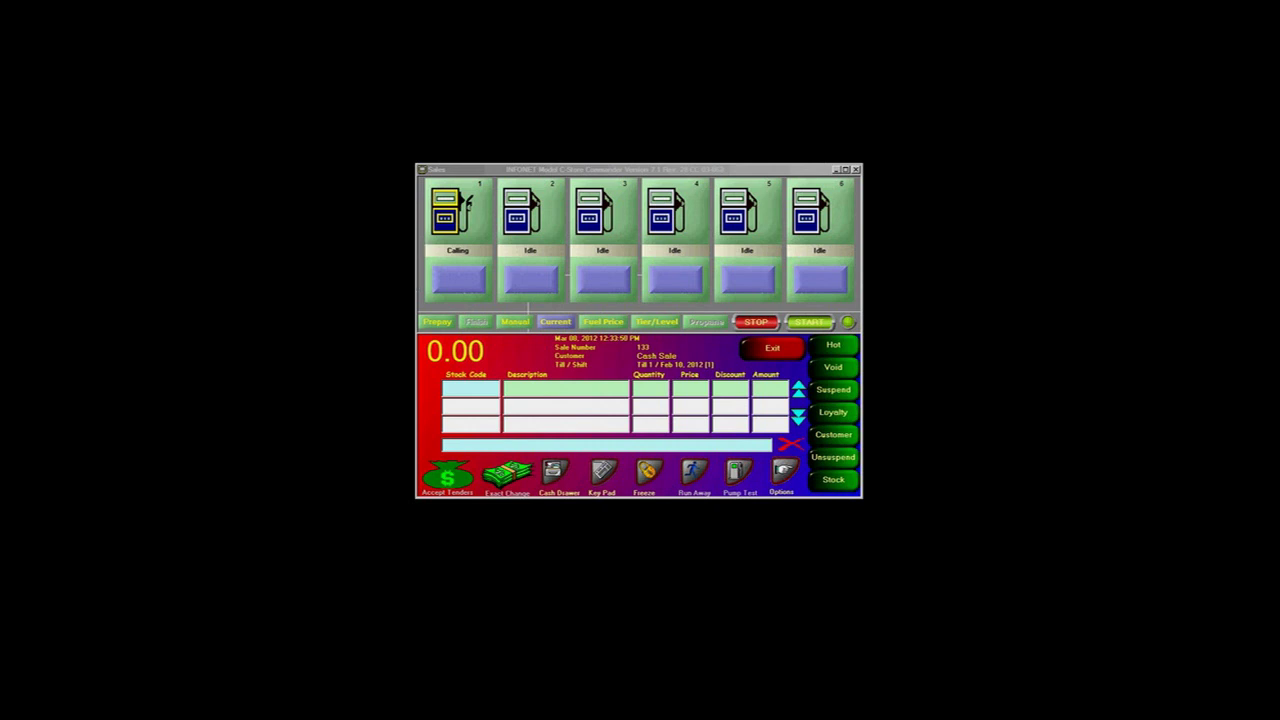
- Authorize pump 1 while it shows Calling so it can dispense fuel
left_click(468, 225)
left_click(468, 225)
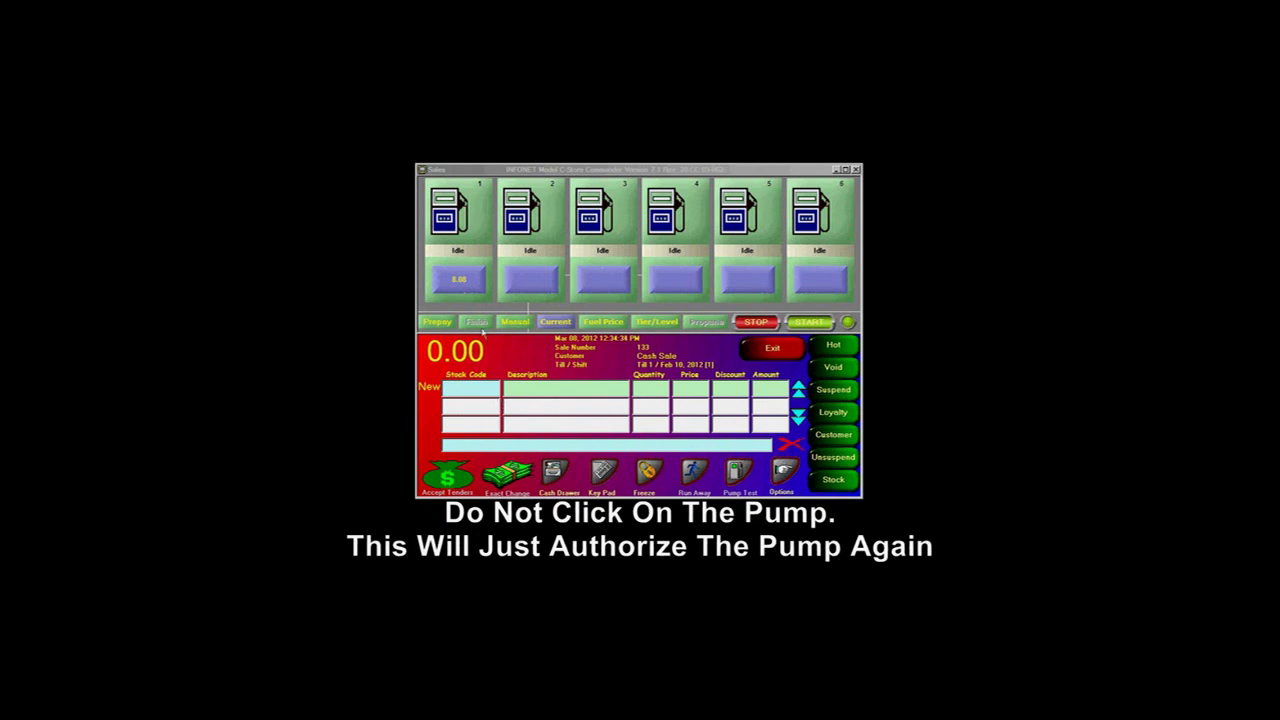
left_click(458, 283)
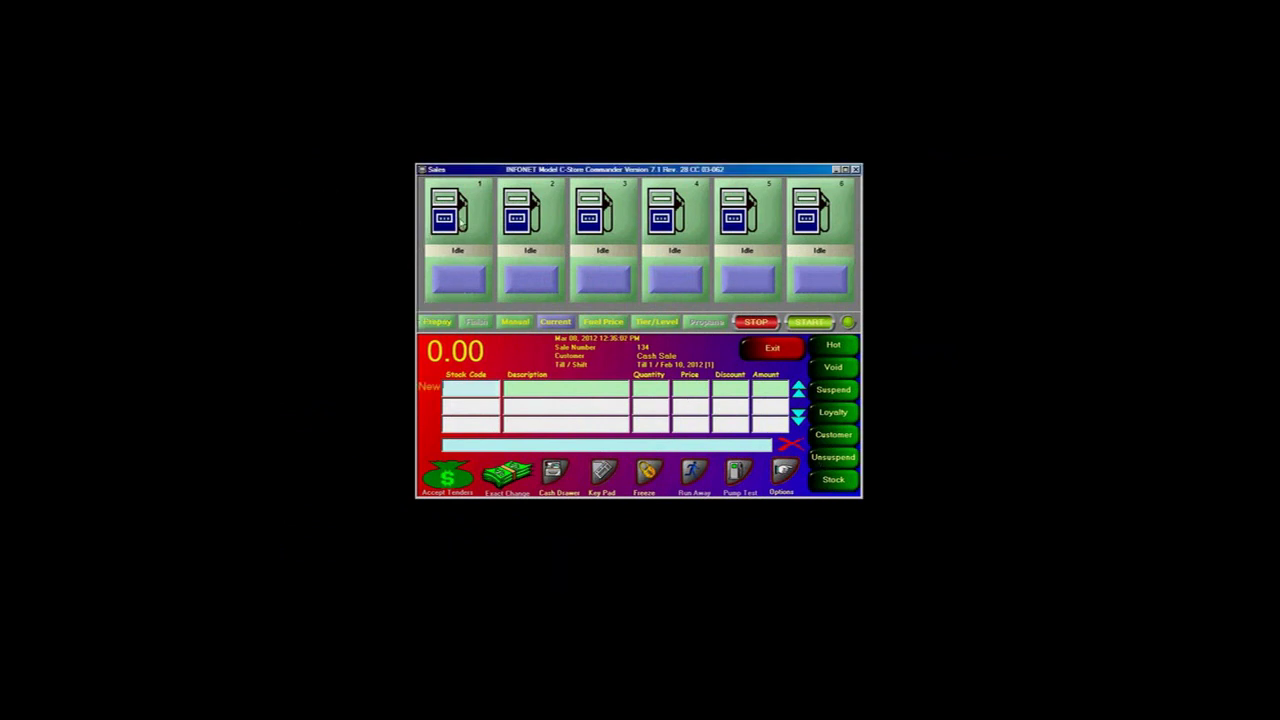
- Authorize pump 1, then de-authorize it so it returns to Idle
left_click(462, 224)
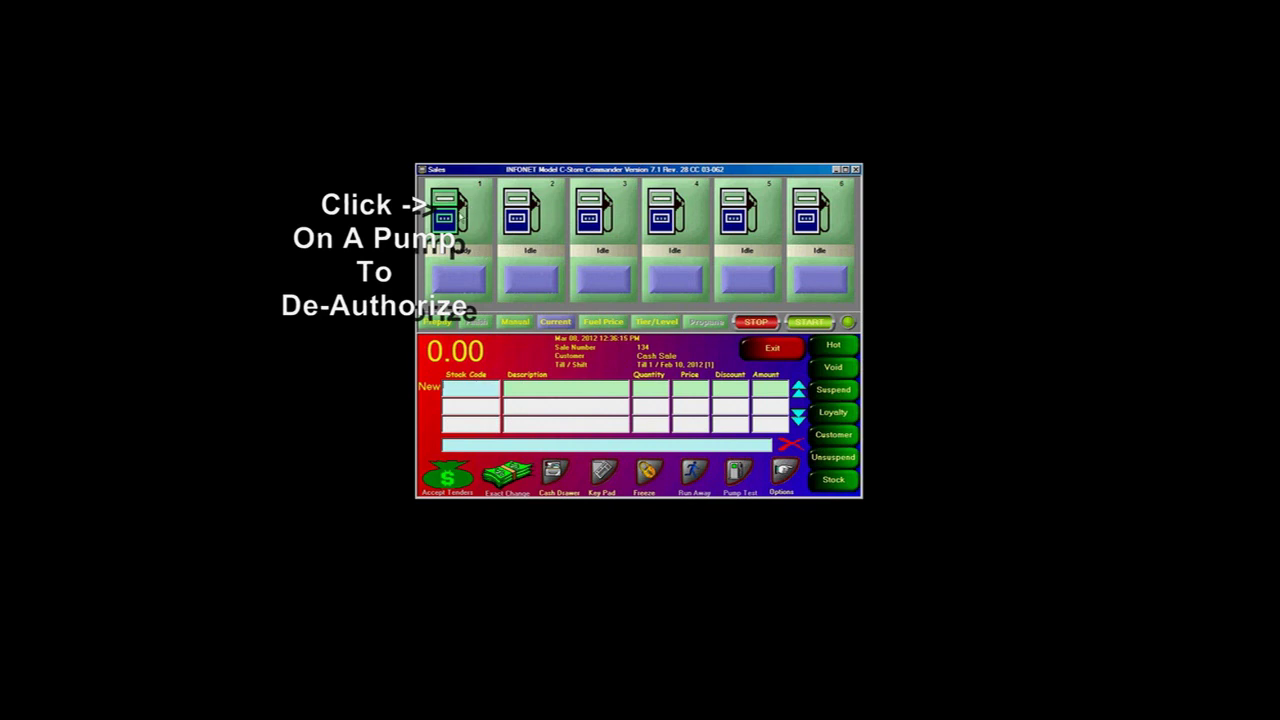
left_click(461, 215)
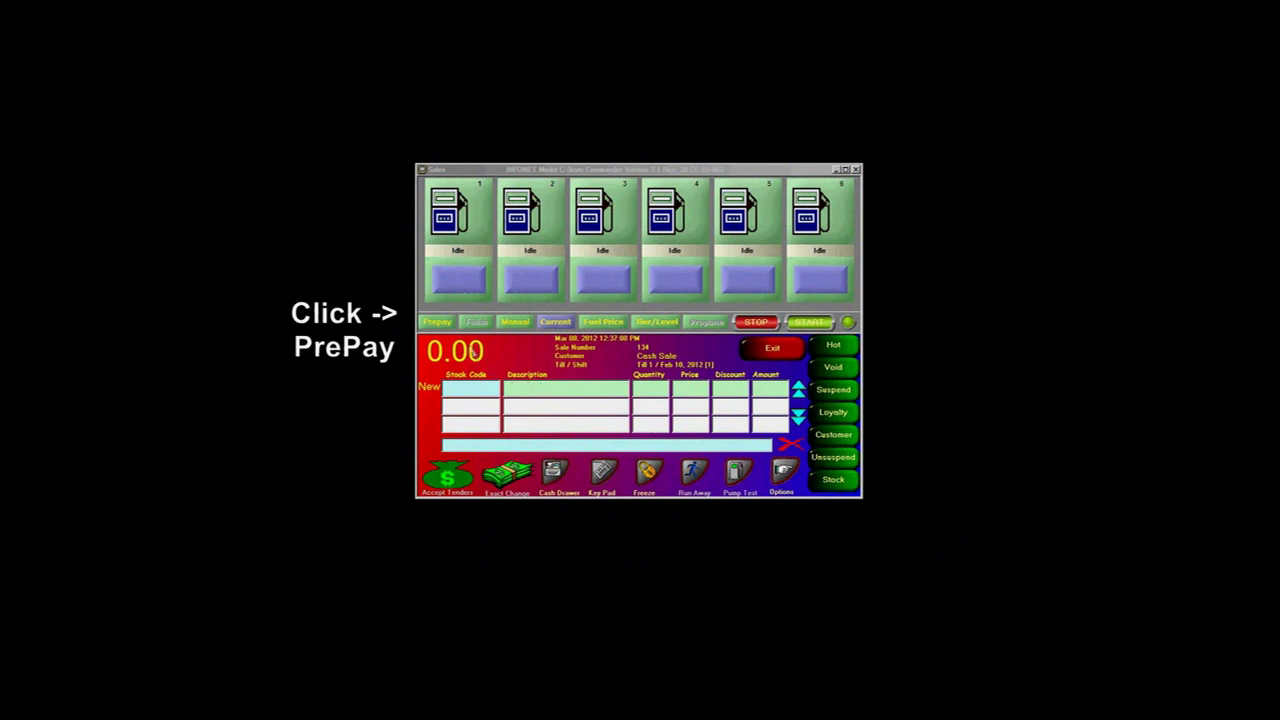
- Set a 40.00 prepay of 3-PREMIUM fuel on pump 1 on sale 134
left_click(442, 325)
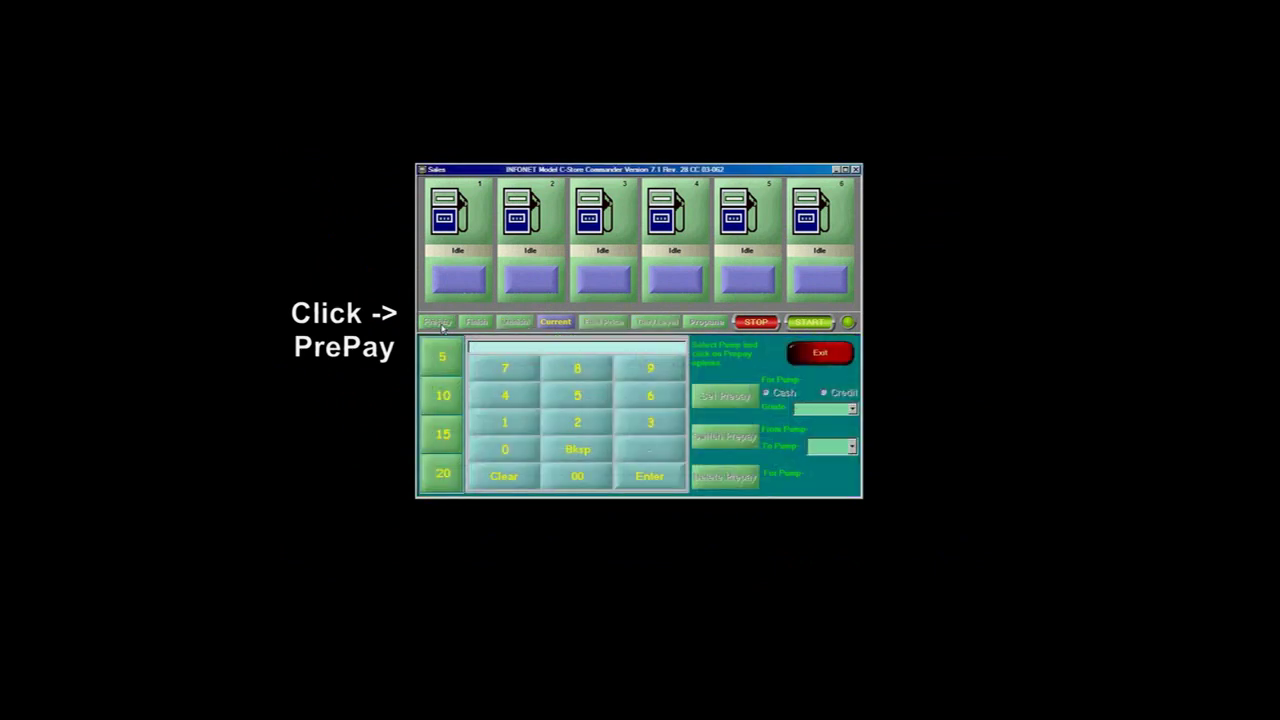
left_click(477, 216)
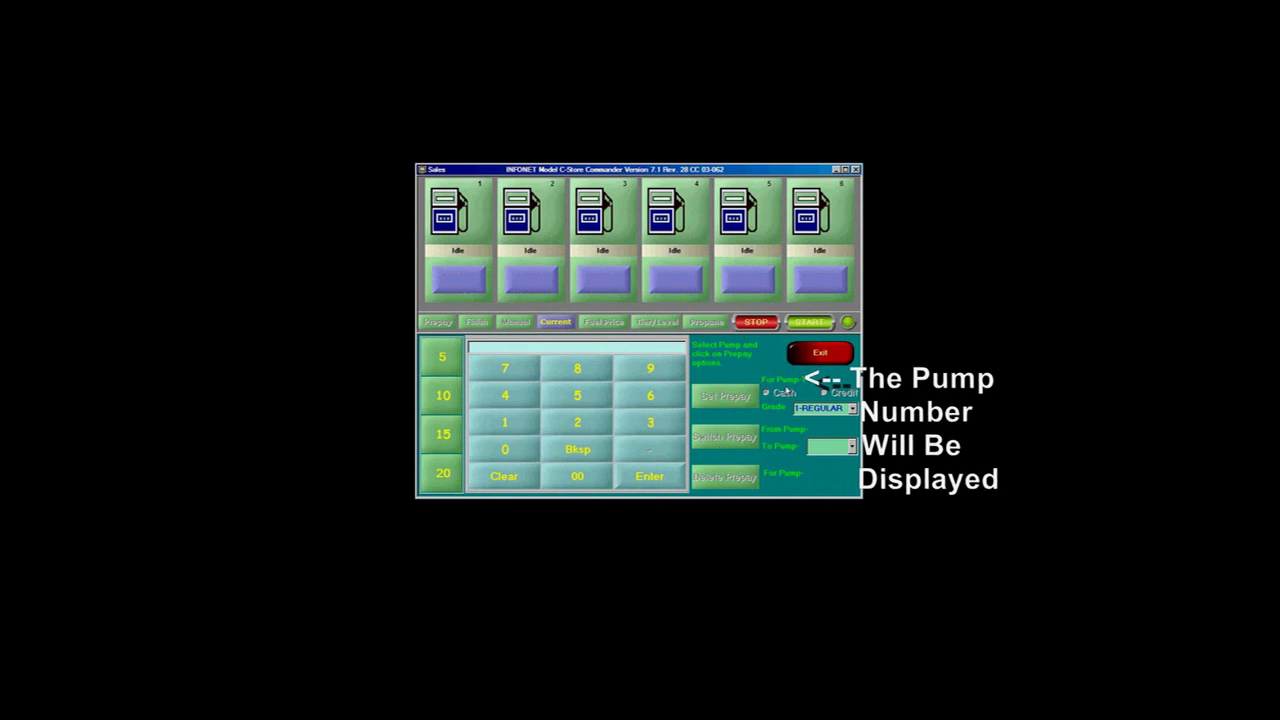
left_click(441, 474)
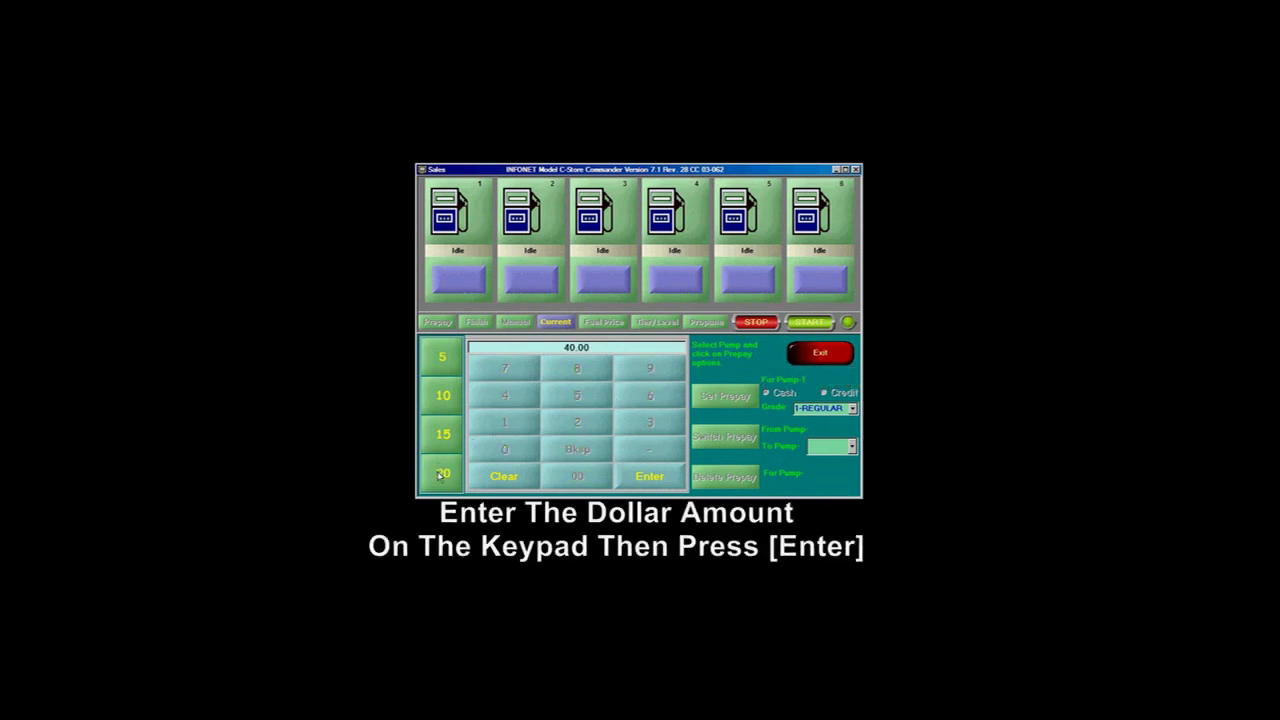
left_click(650, 477)
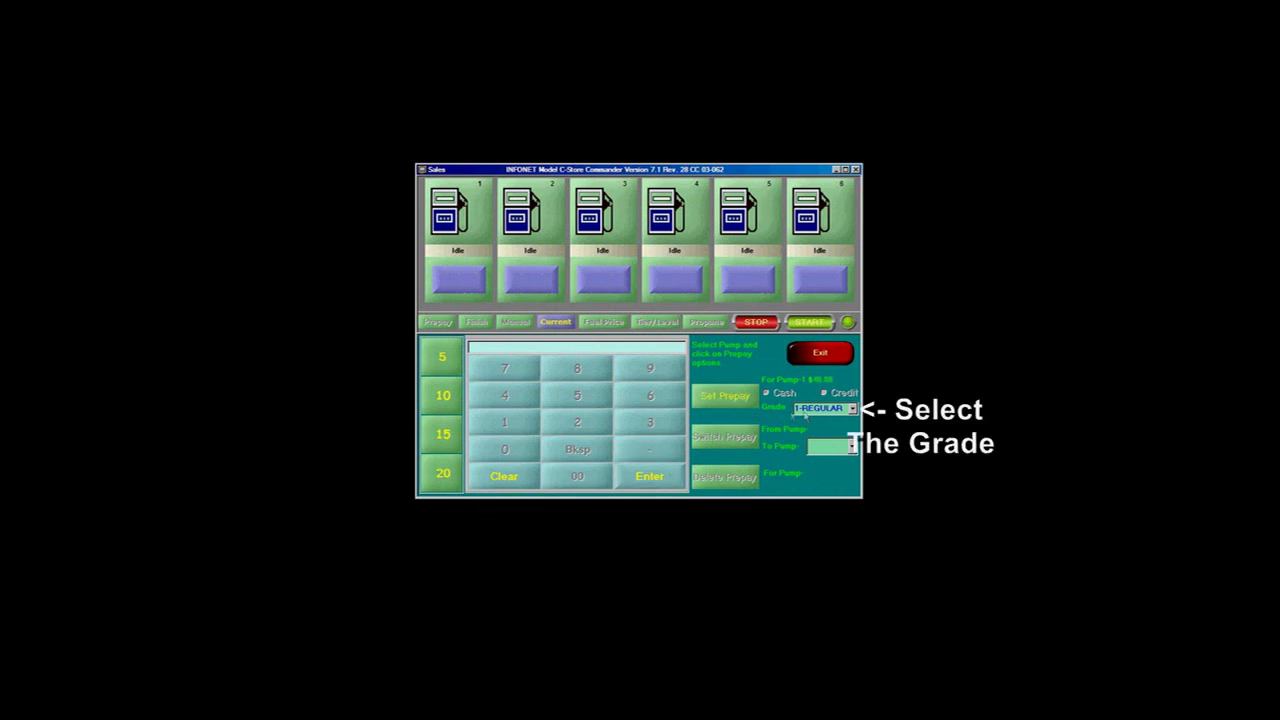
left_click(851, 409)
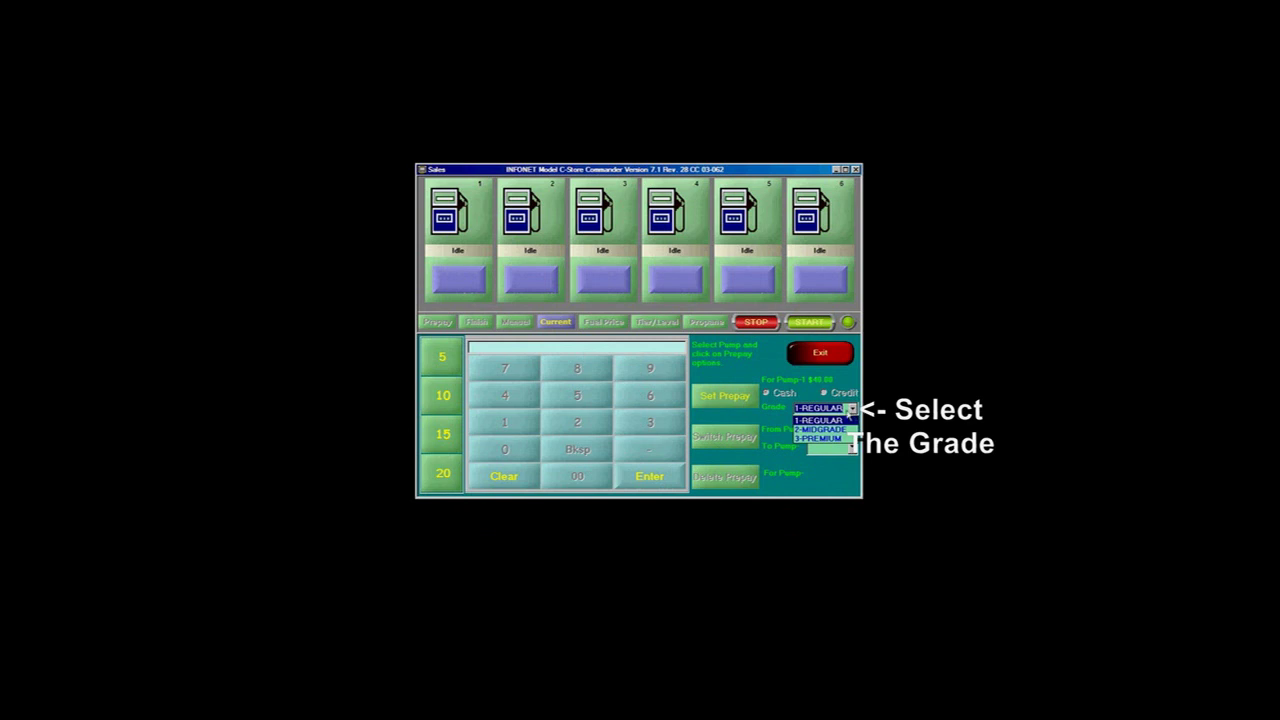
left_click(829, 439)
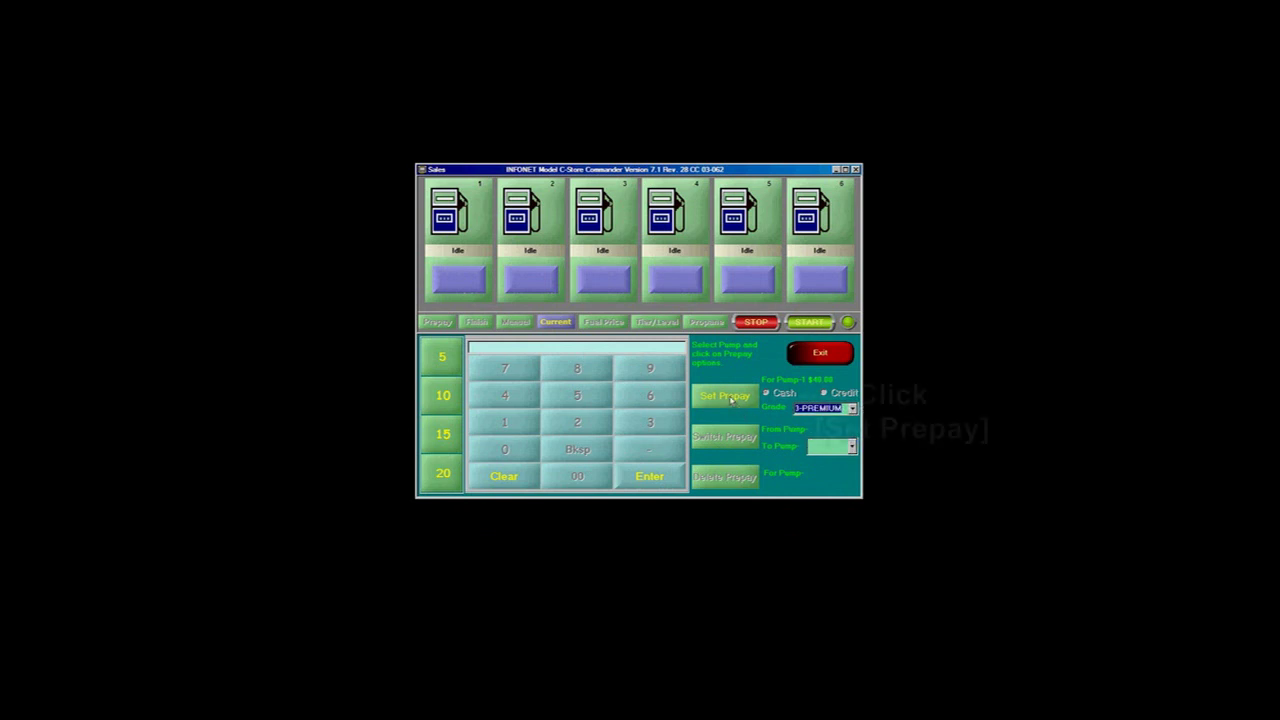
left_click(731, 398)
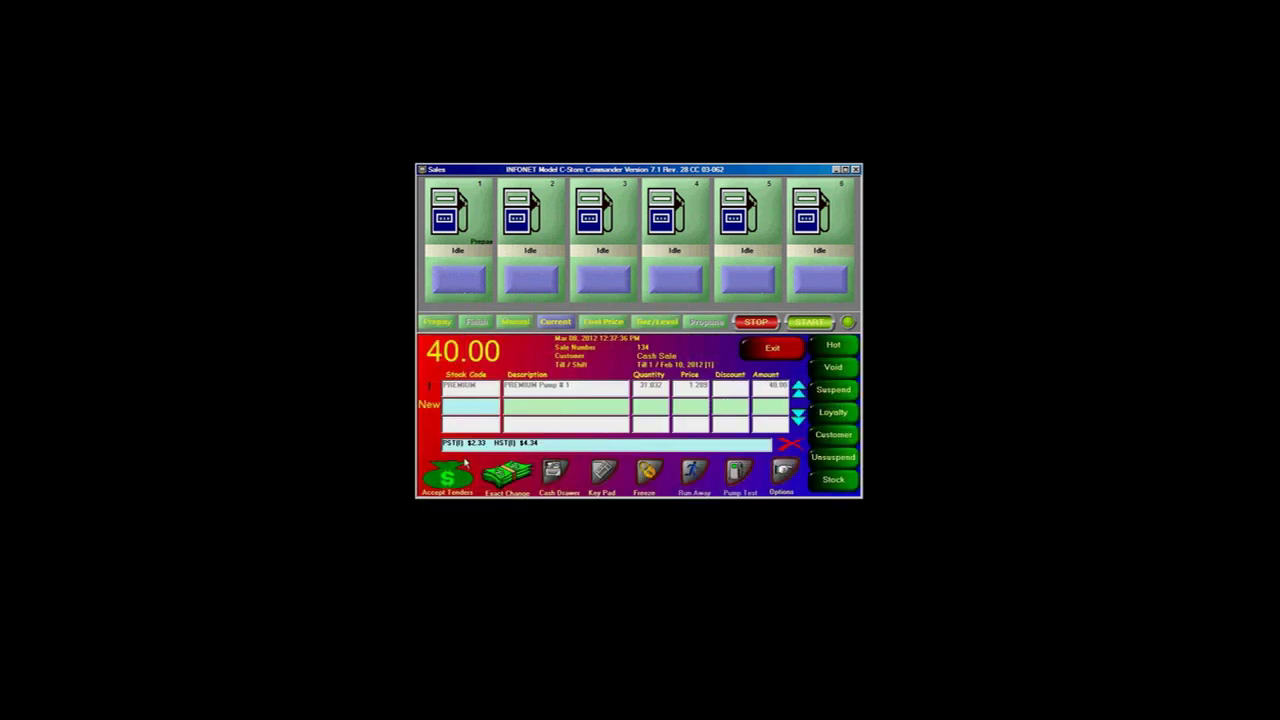
- Pay the pump 1 prepay in cash and complete the sale with no receipt
left_click(452, 476)
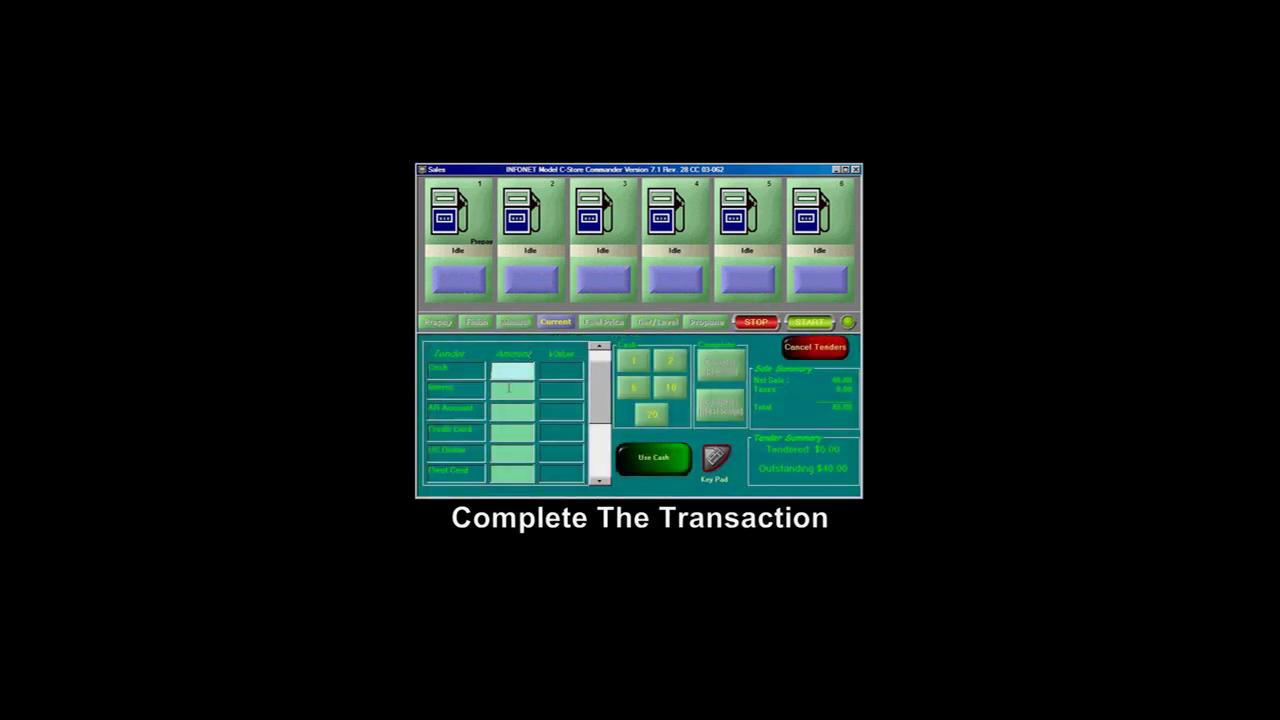
left_click(653, 458)
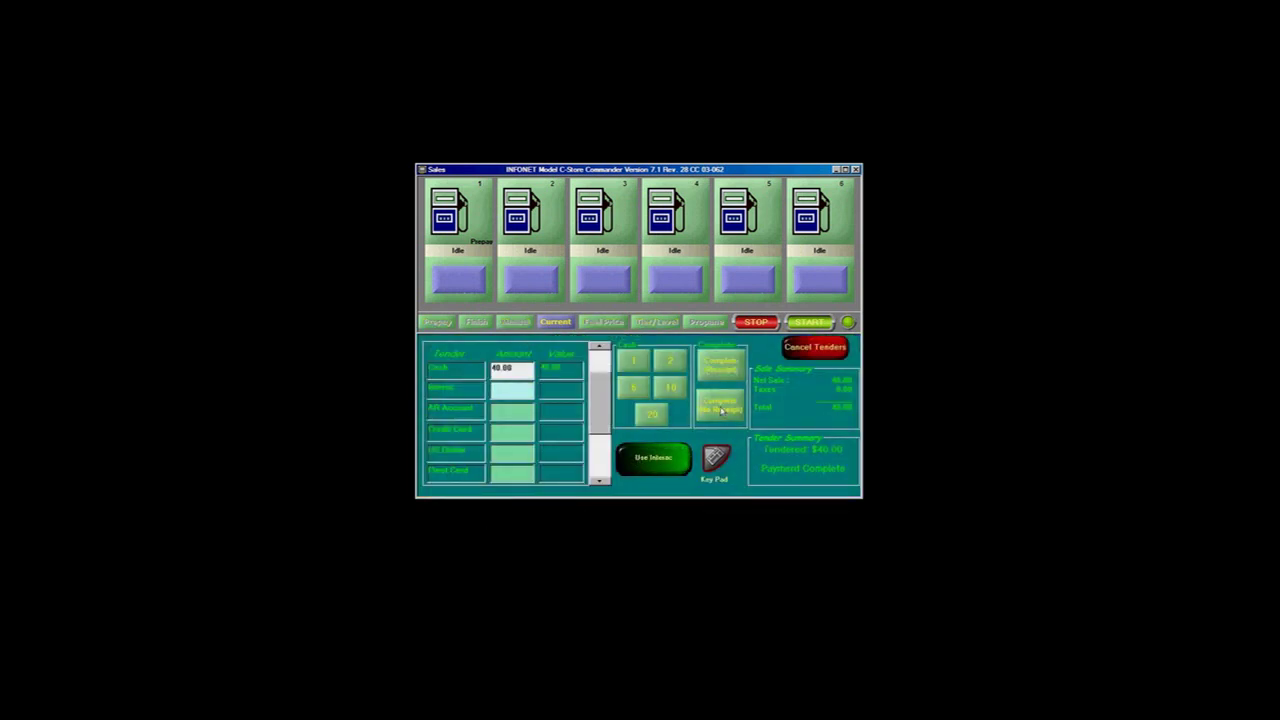
left_click(721, 407)
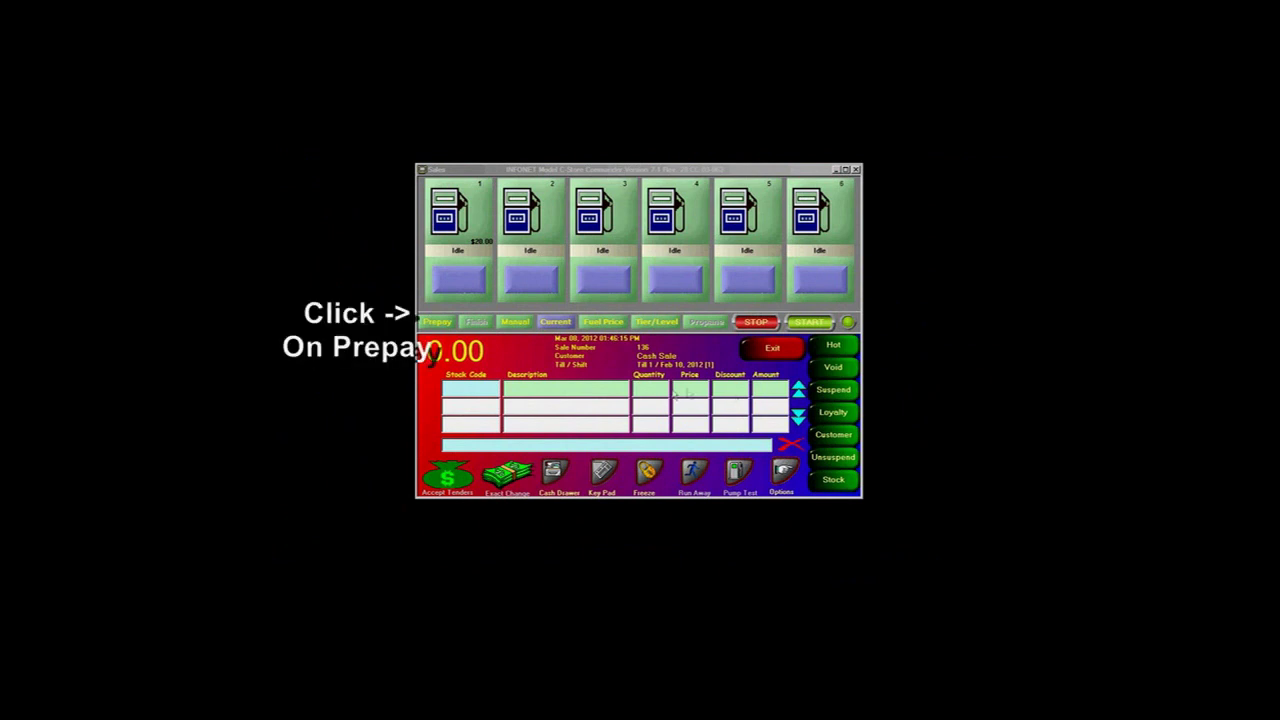
- Switch pump 1's $20.00 prepay to pump 4 via the To Pump dropdown
left_click(436, 323)
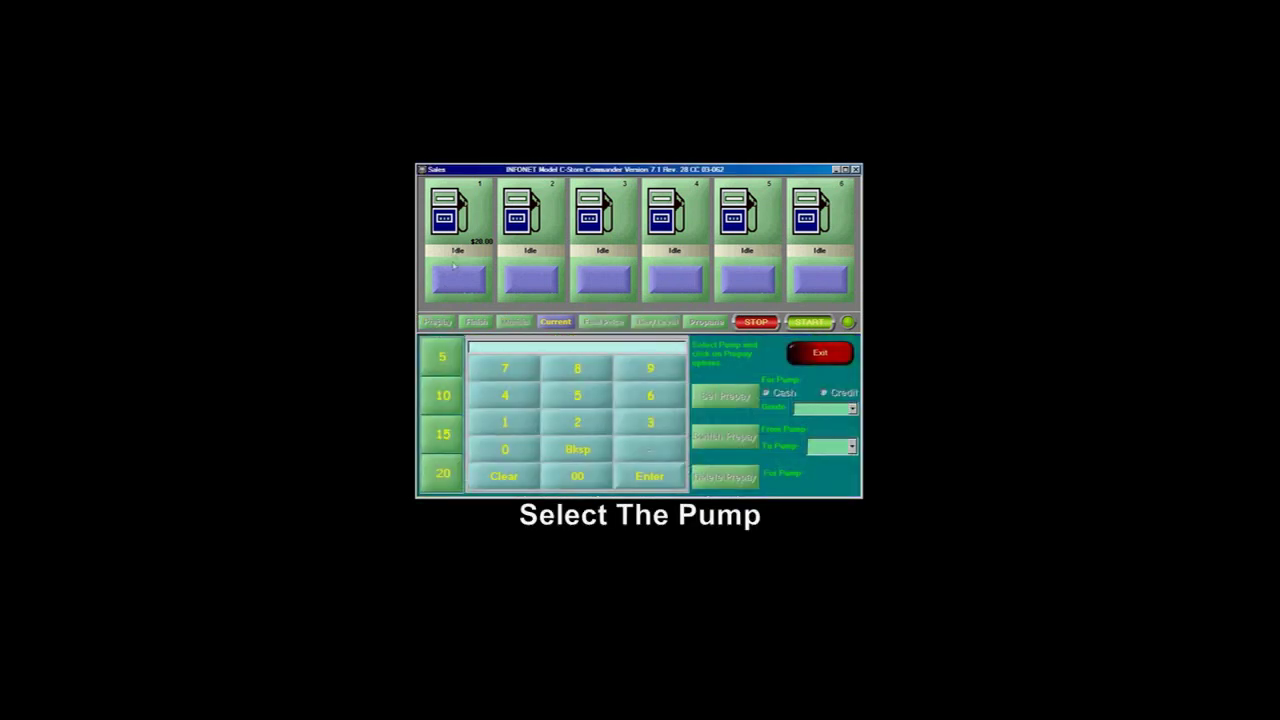
left_click(456, 232)
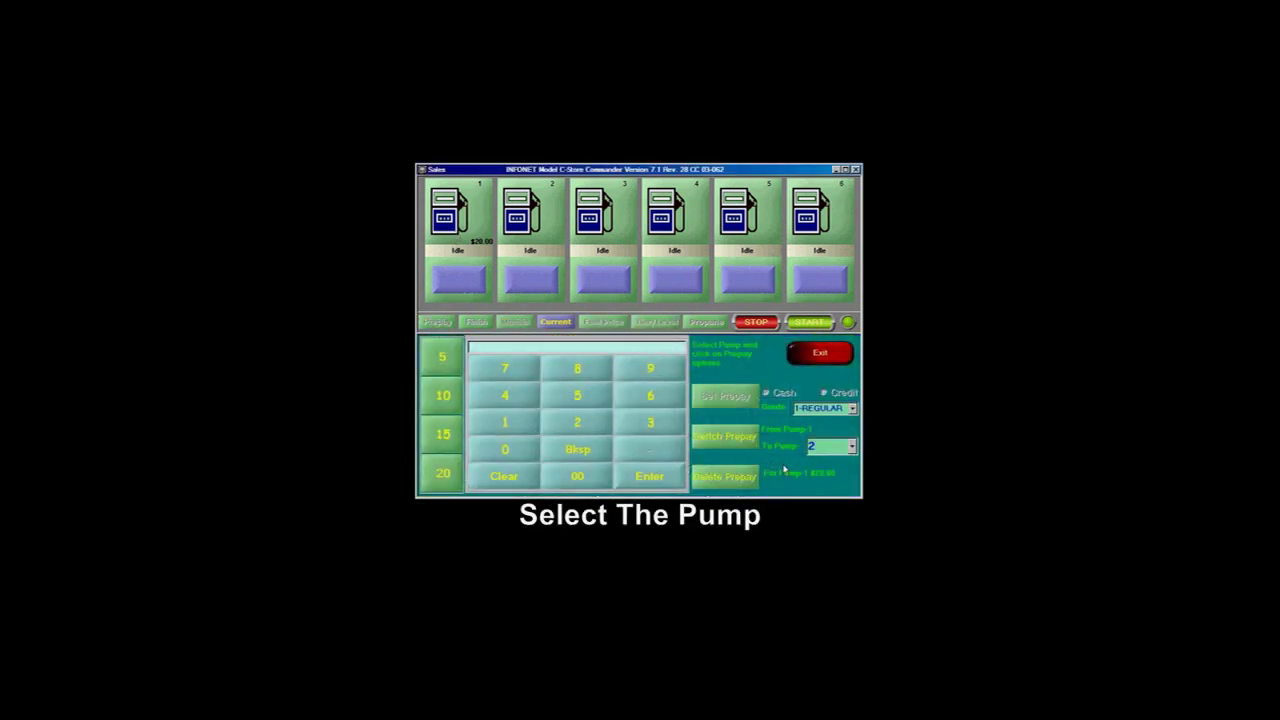
left_click(851, 446)
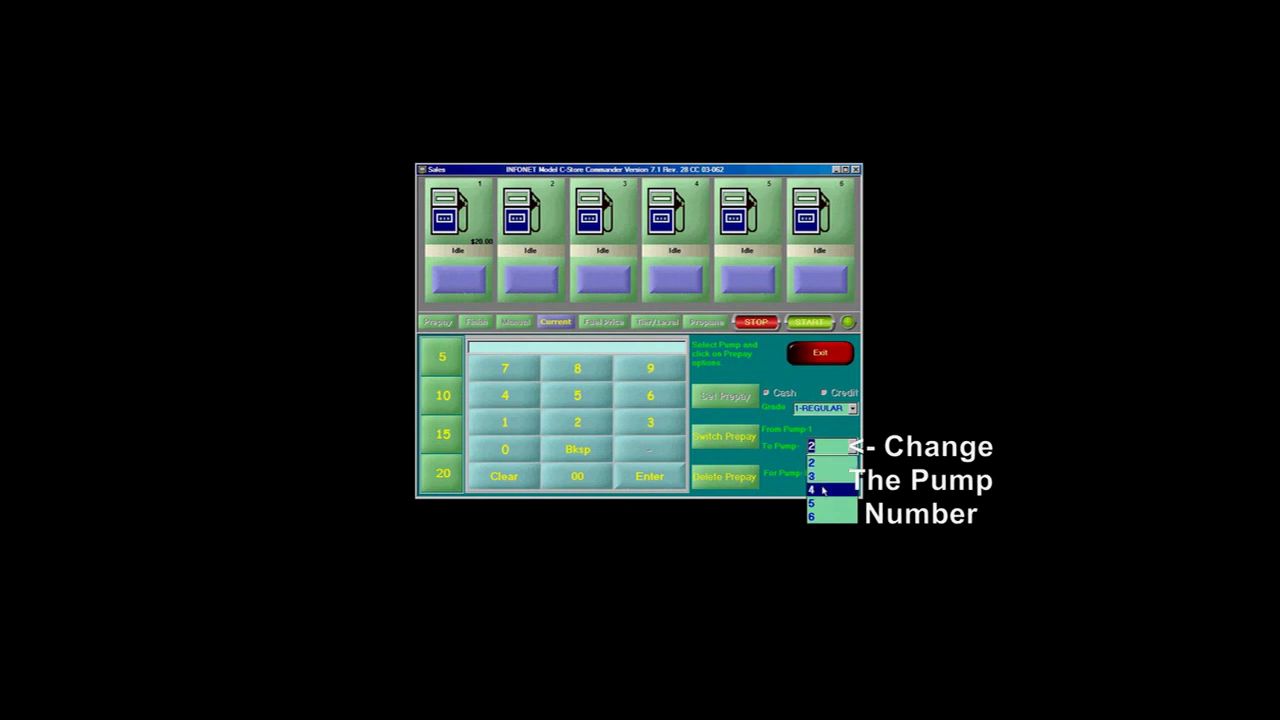
left_click(822, 490)
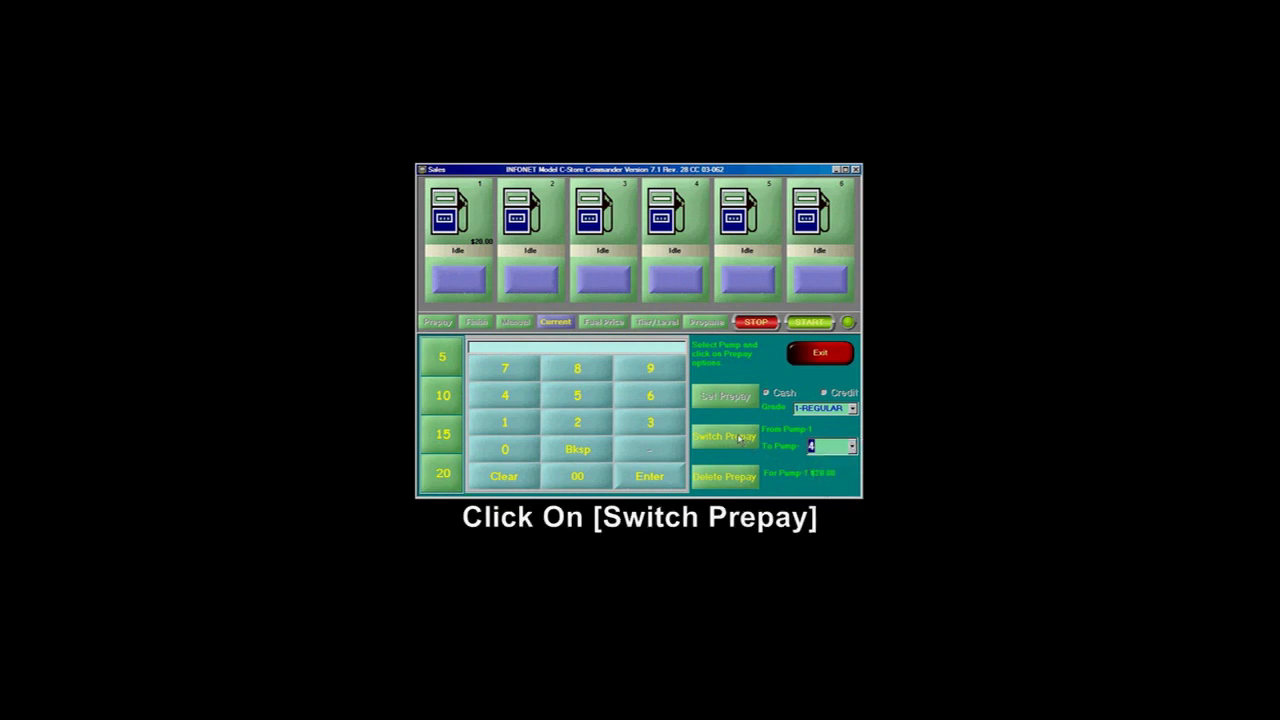
left_click(738, 437)
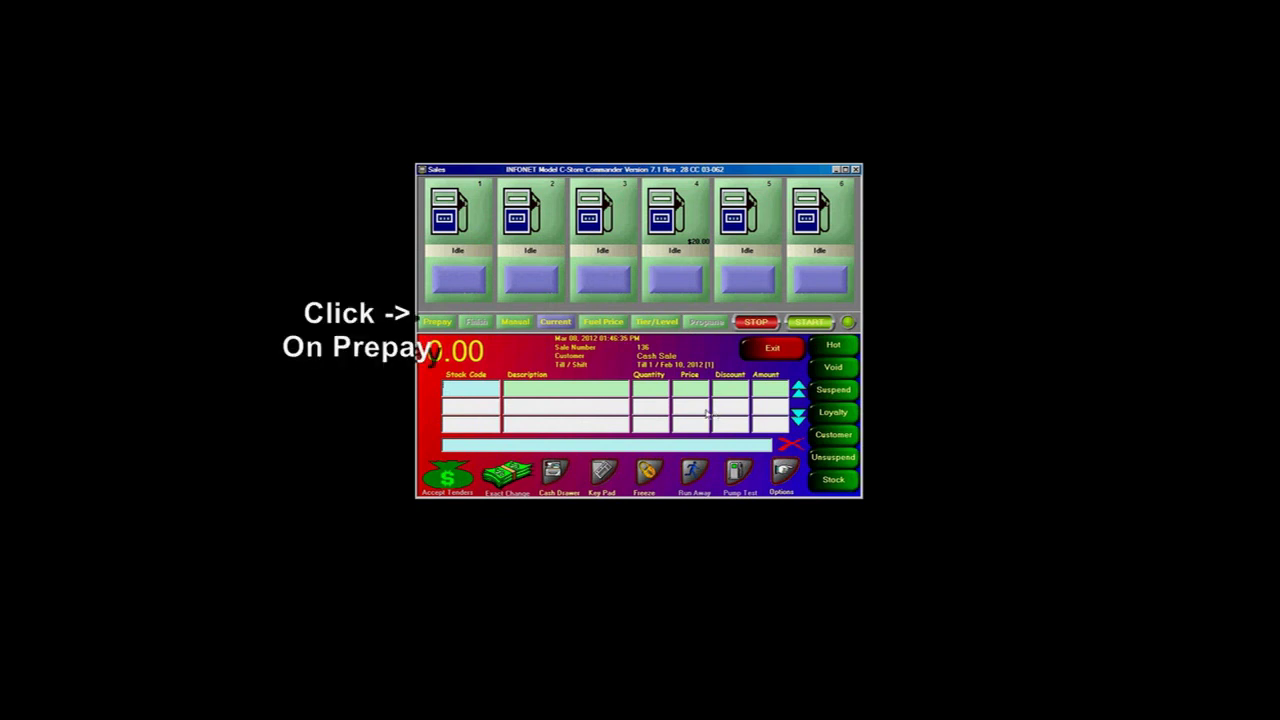
- Delete the $20.00 prepay on pump 4 and refund the $20.00 in cash
left_click(439, 322)
left_click(665, 228)
left_click(714, 477)
left_click(714, 477)
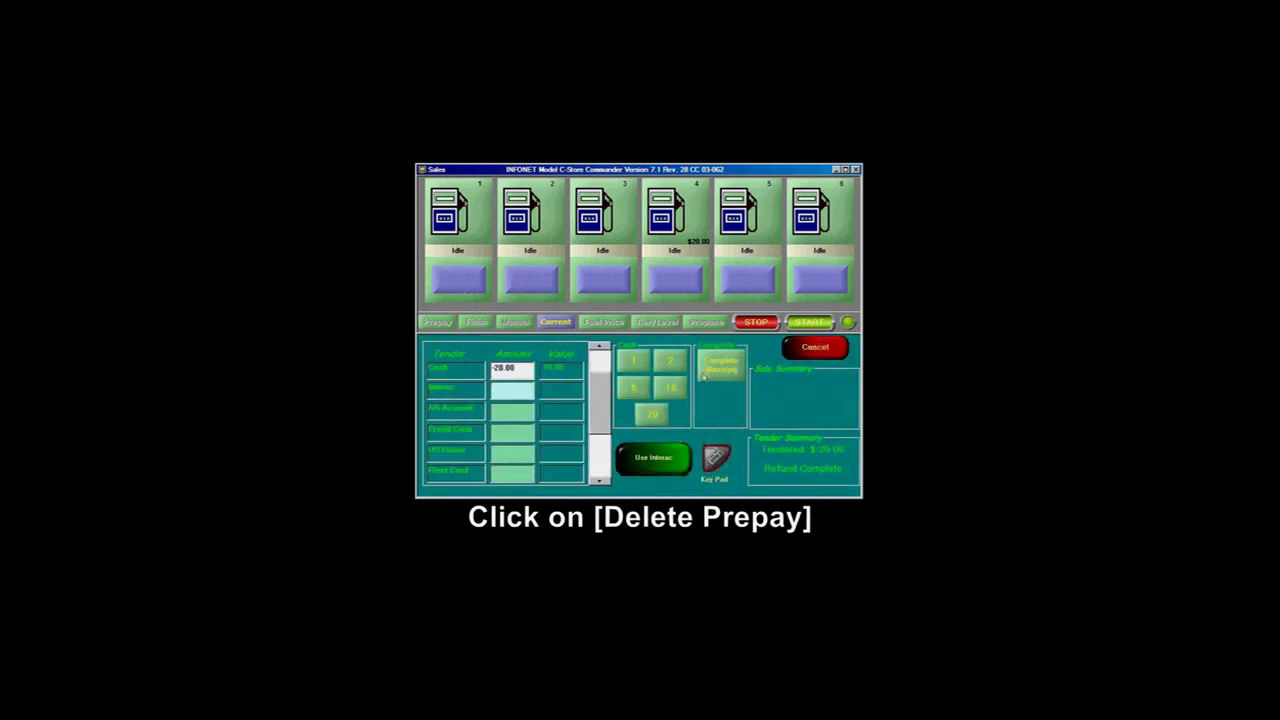
left_click(711, 370)
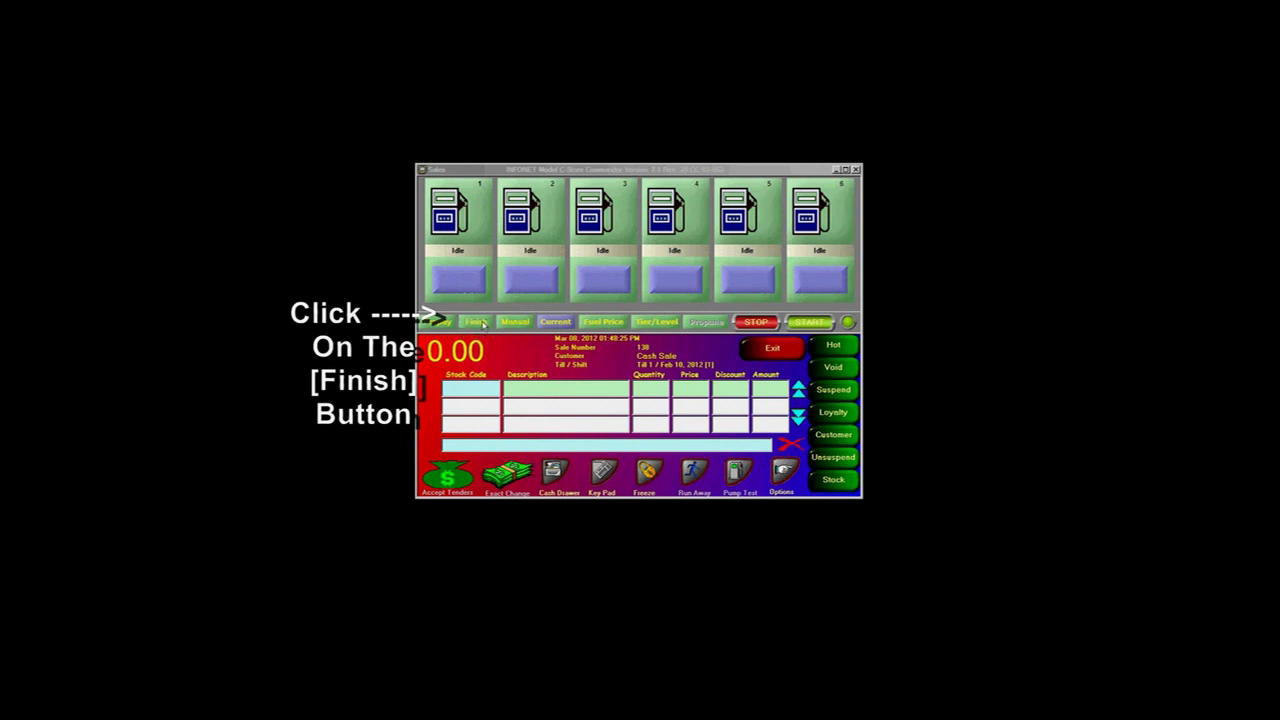
- Finish pump 1's prepay sale 137, completing it with 10.43 change due
left_click(478, 322)
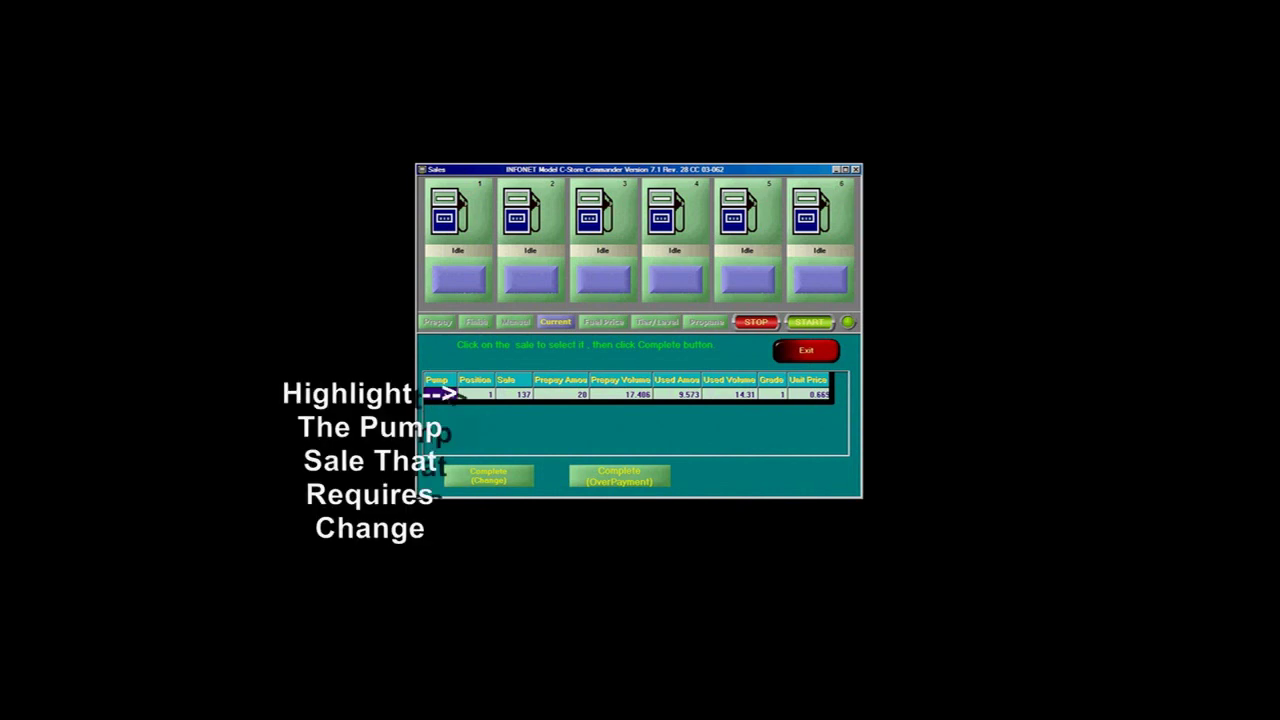
left_click(470, 394)
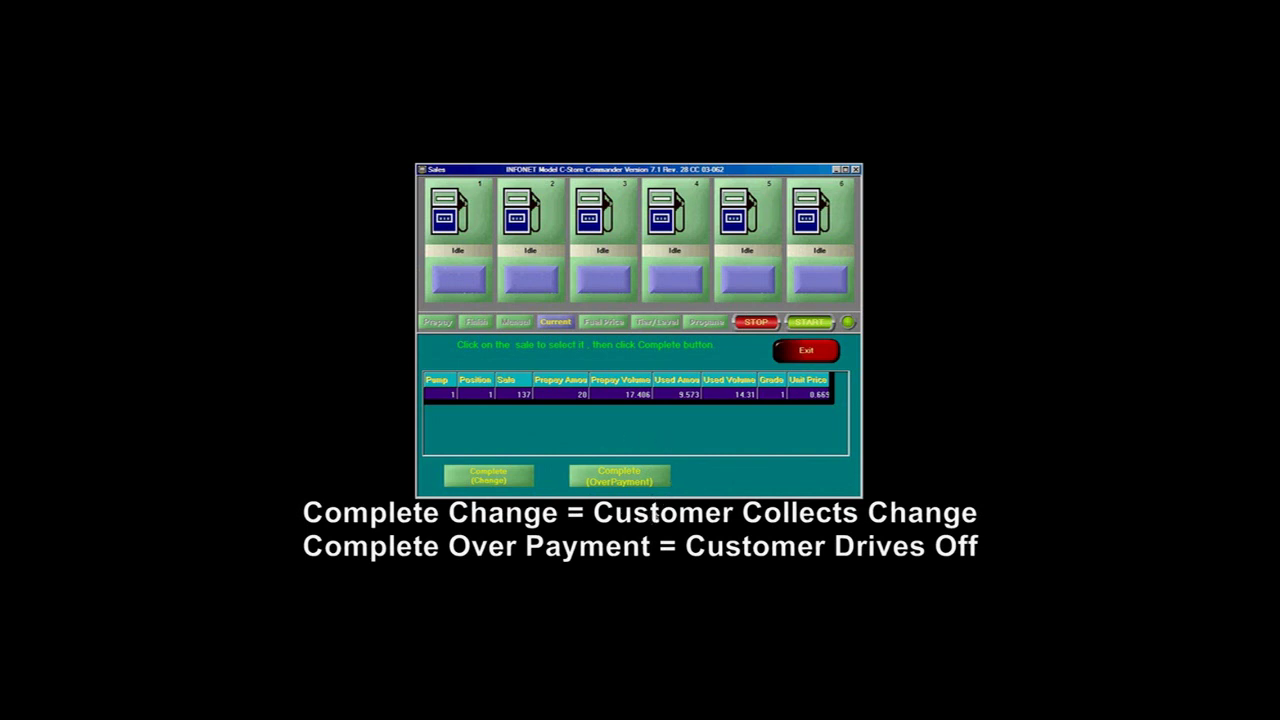
left_click(508, 481)
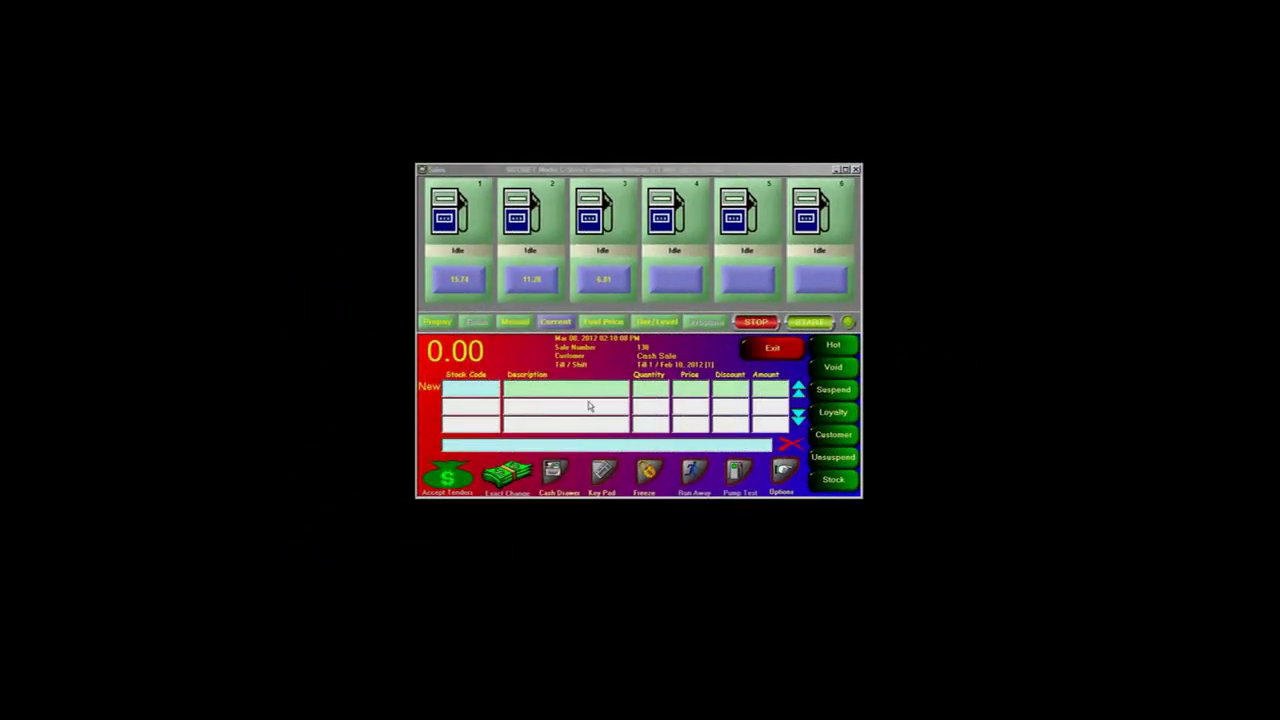
- Remove pump 1's 15.74 REGULAR line from the sale, then complete pump 3's 6.81 sale
left_click(460, 286)
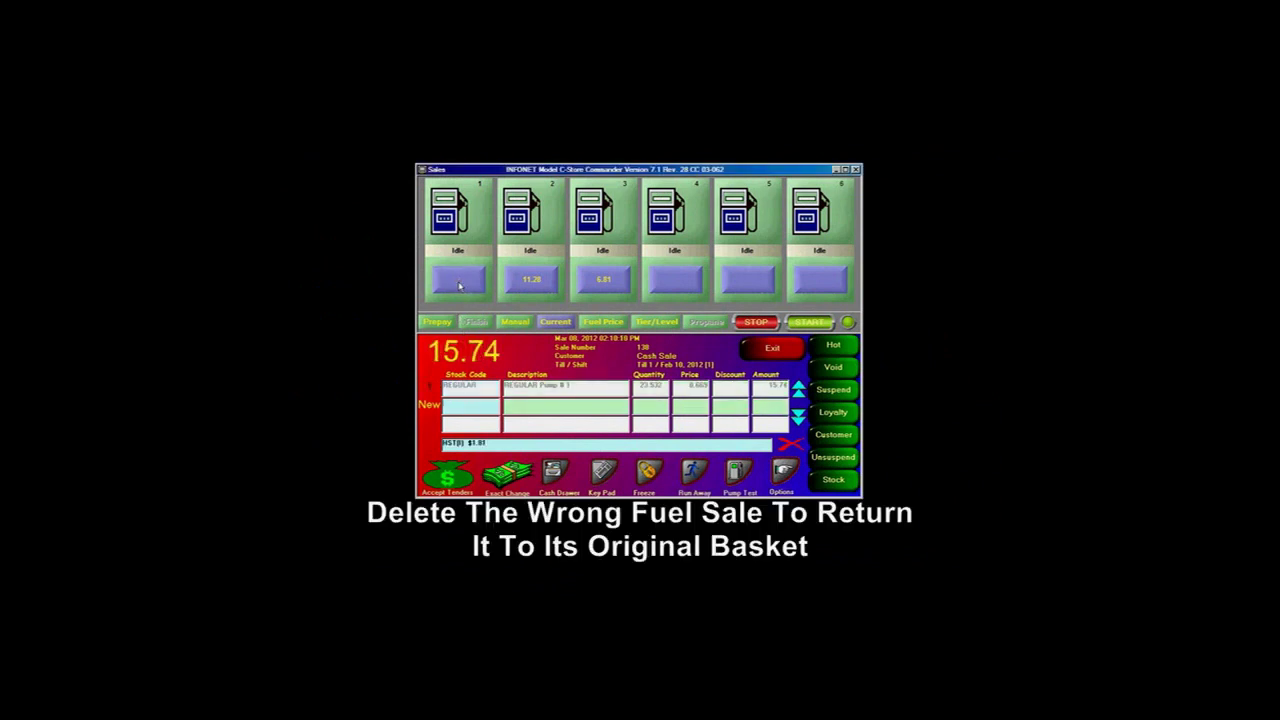
left_click(431, 388)
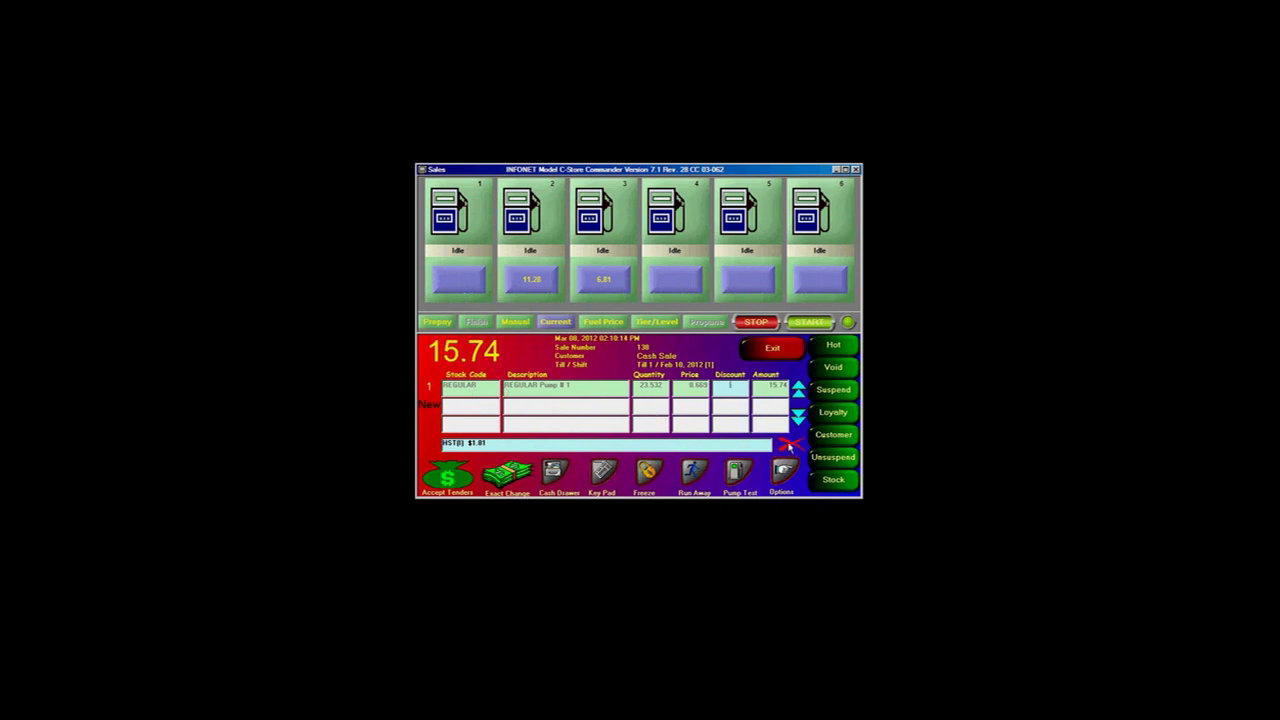
left_click(789, 446)
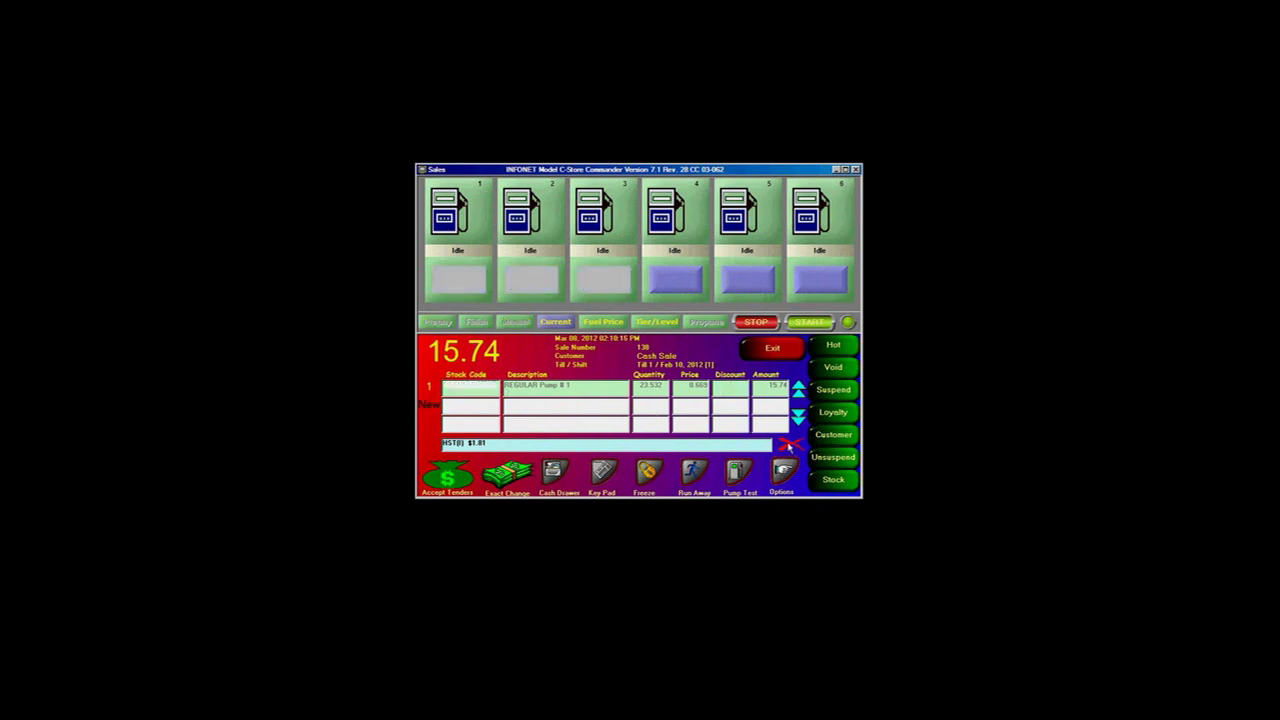
left_click(597, 281)
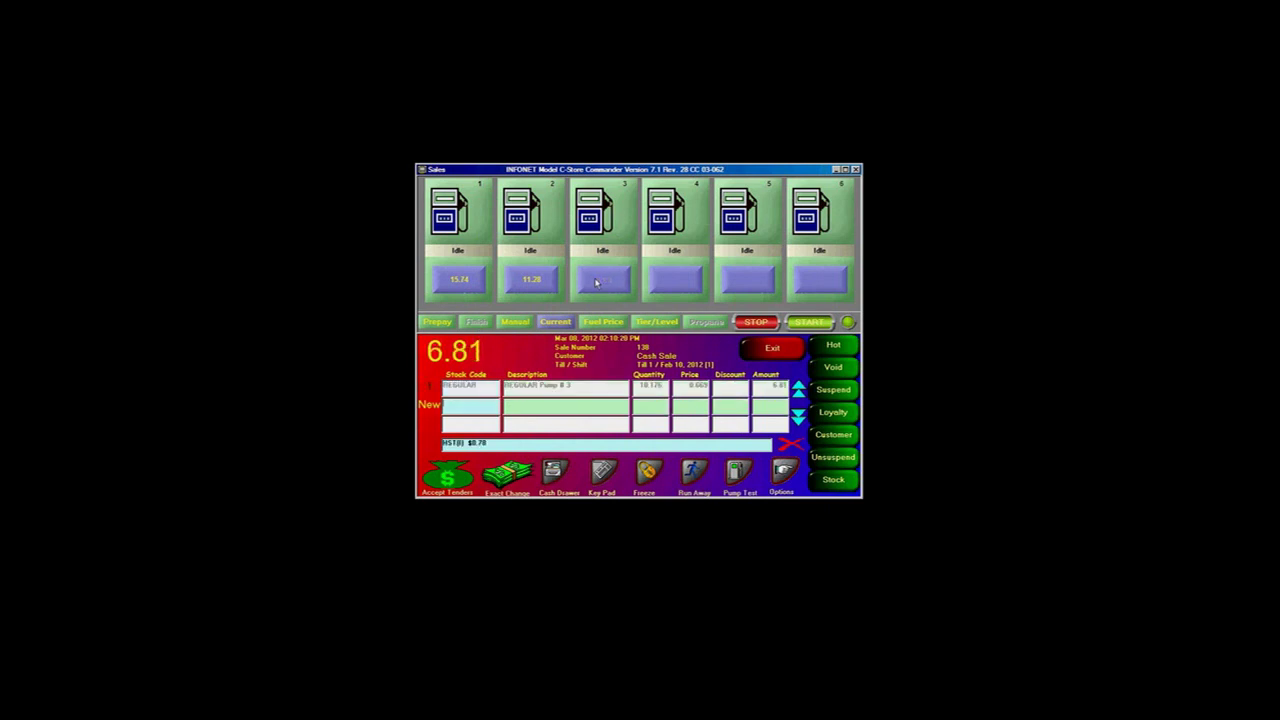
left_click(516, 476)
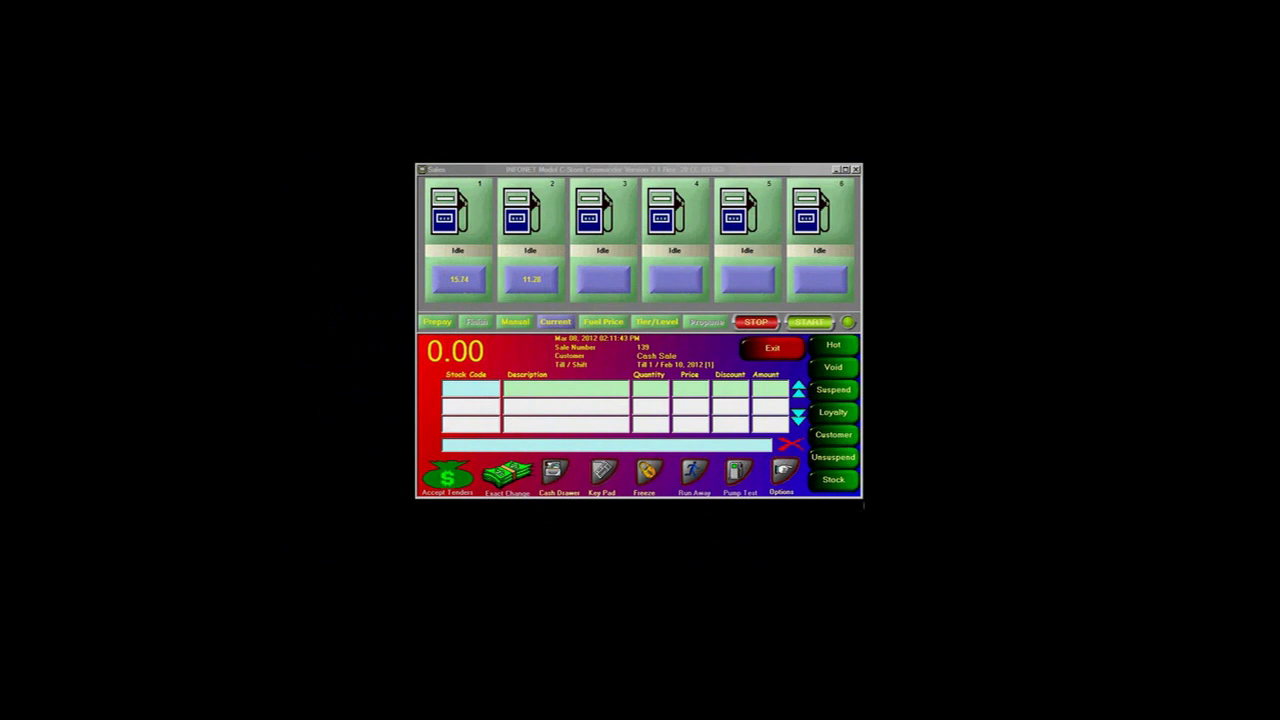
- Ring up pump 2's 11.28 sale and confirm it as a Run Away
left_click(521, 286)
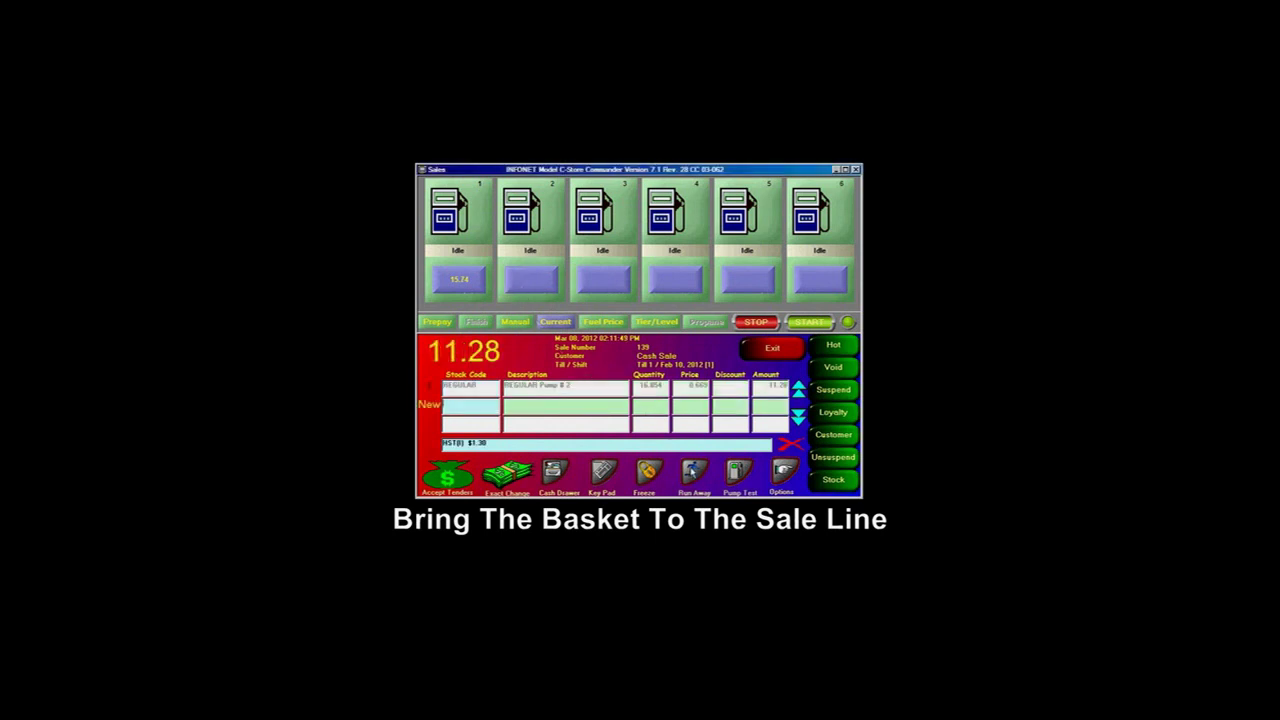
left_click(694, 472)
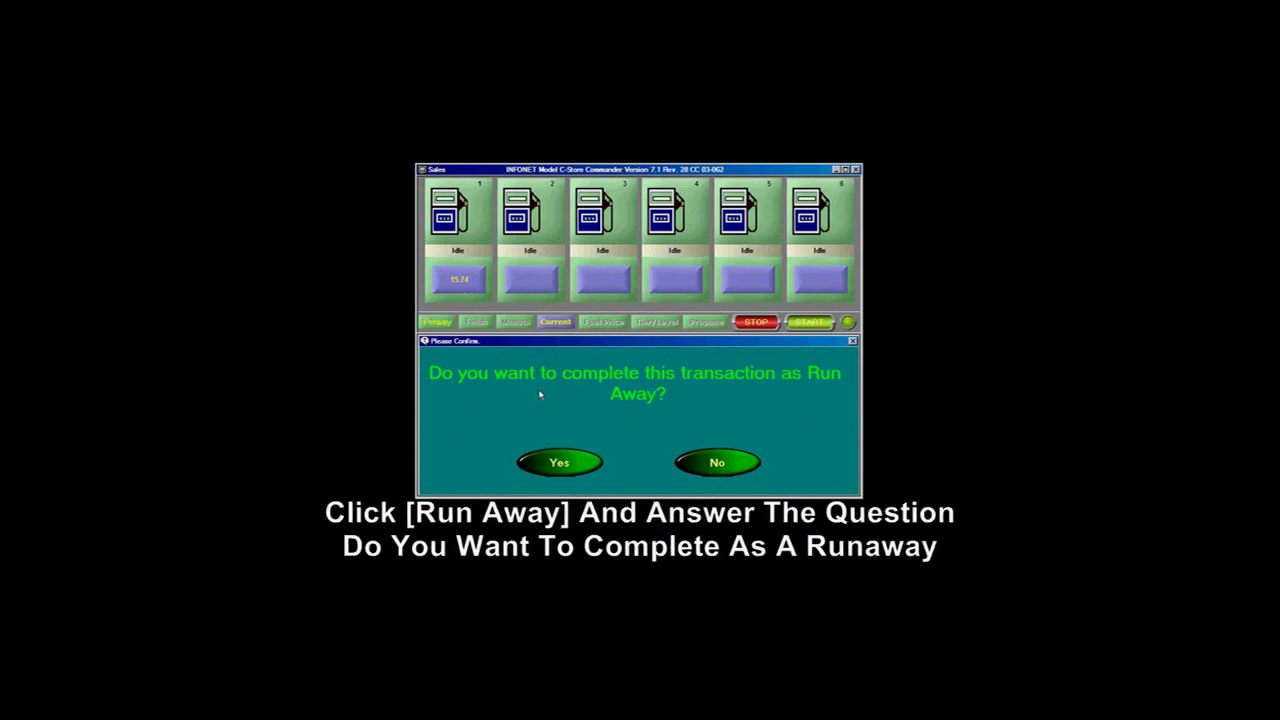
left_click(557, 463)
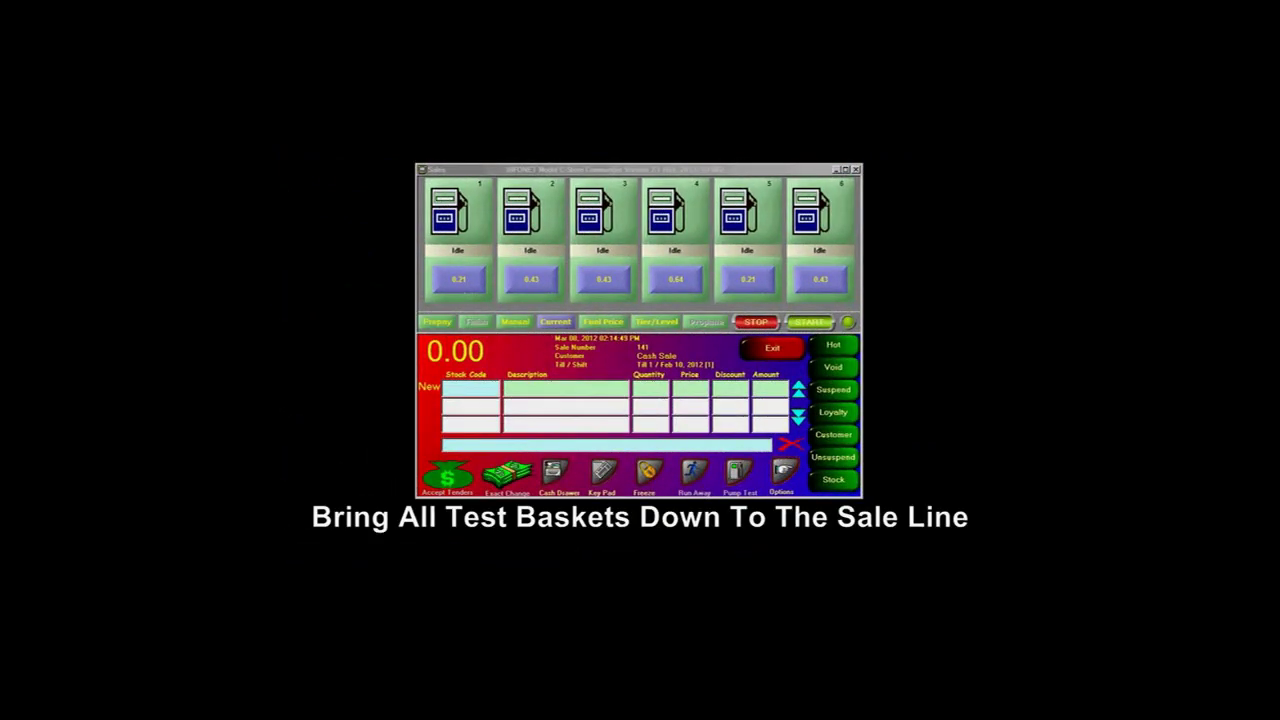
- Add the test dispenses from pumps 1–6 (0.21, 0.43, 0.43, 0.64, 0.21, 0.43) and confirm as Pump Test
left_click(480, 288)
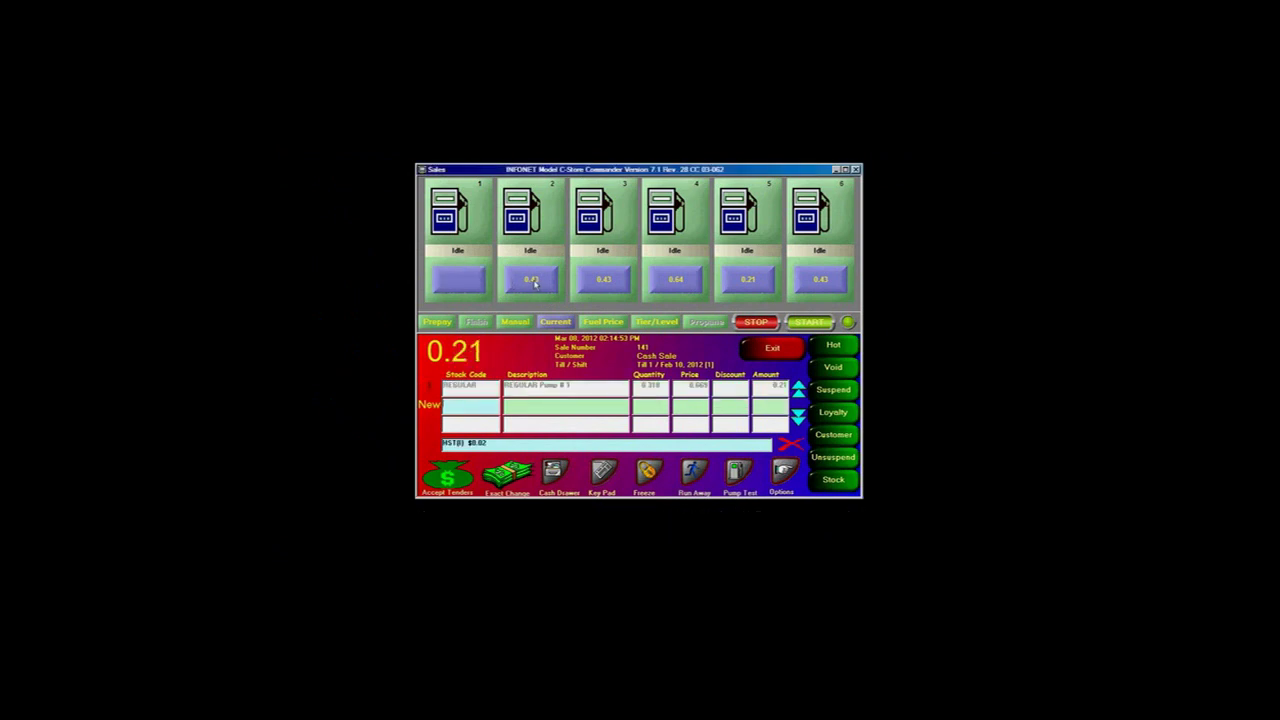
left_click(535, 284)
left_click(602, 282)
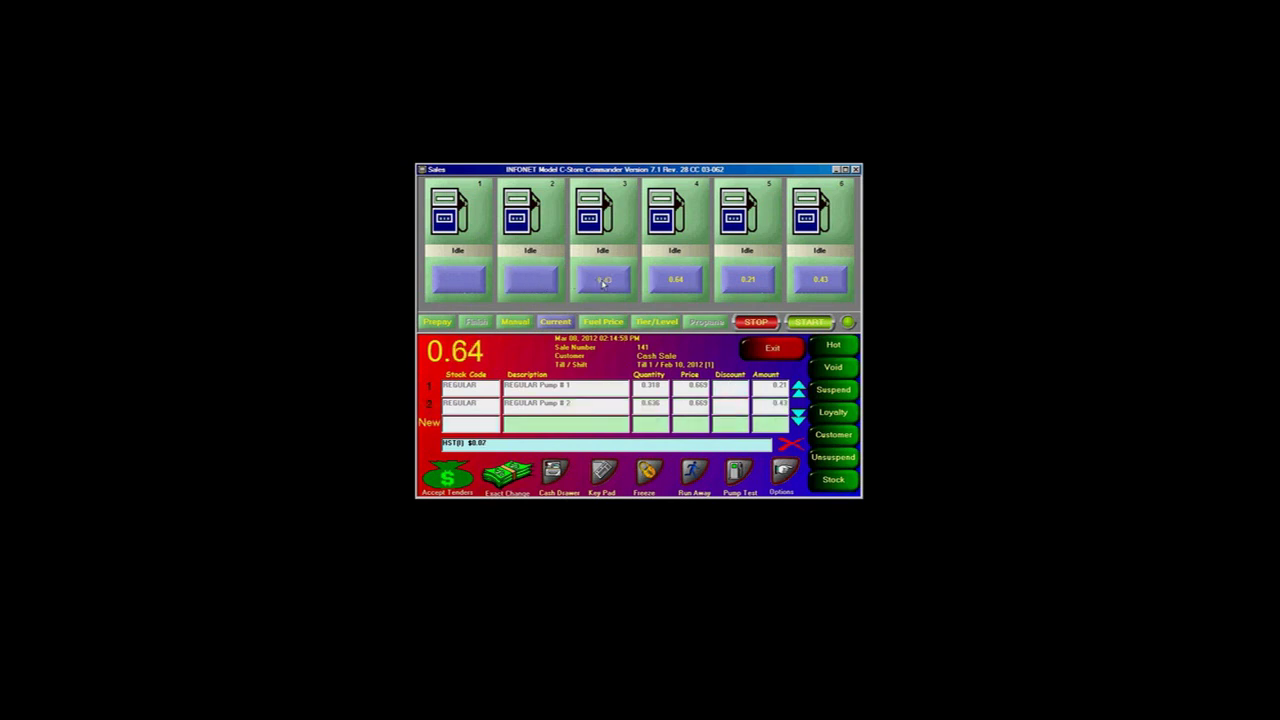
left_click(675, 282)
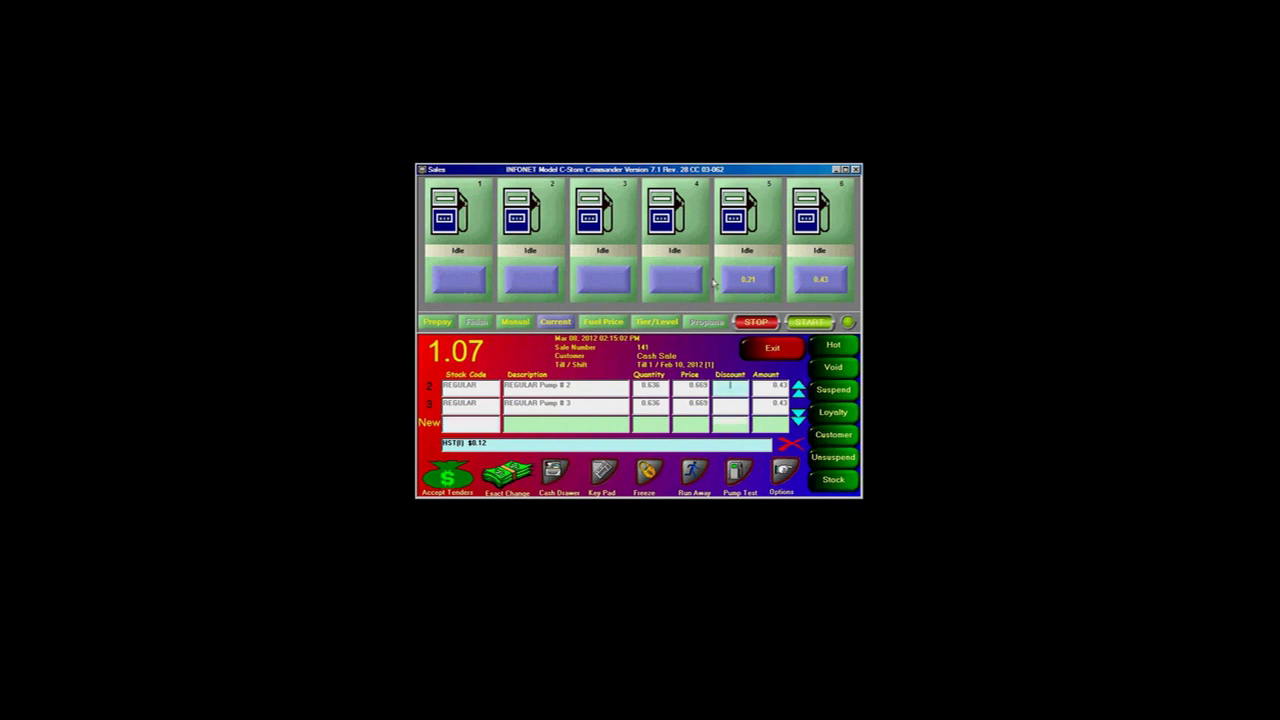
left_click(744, 282)
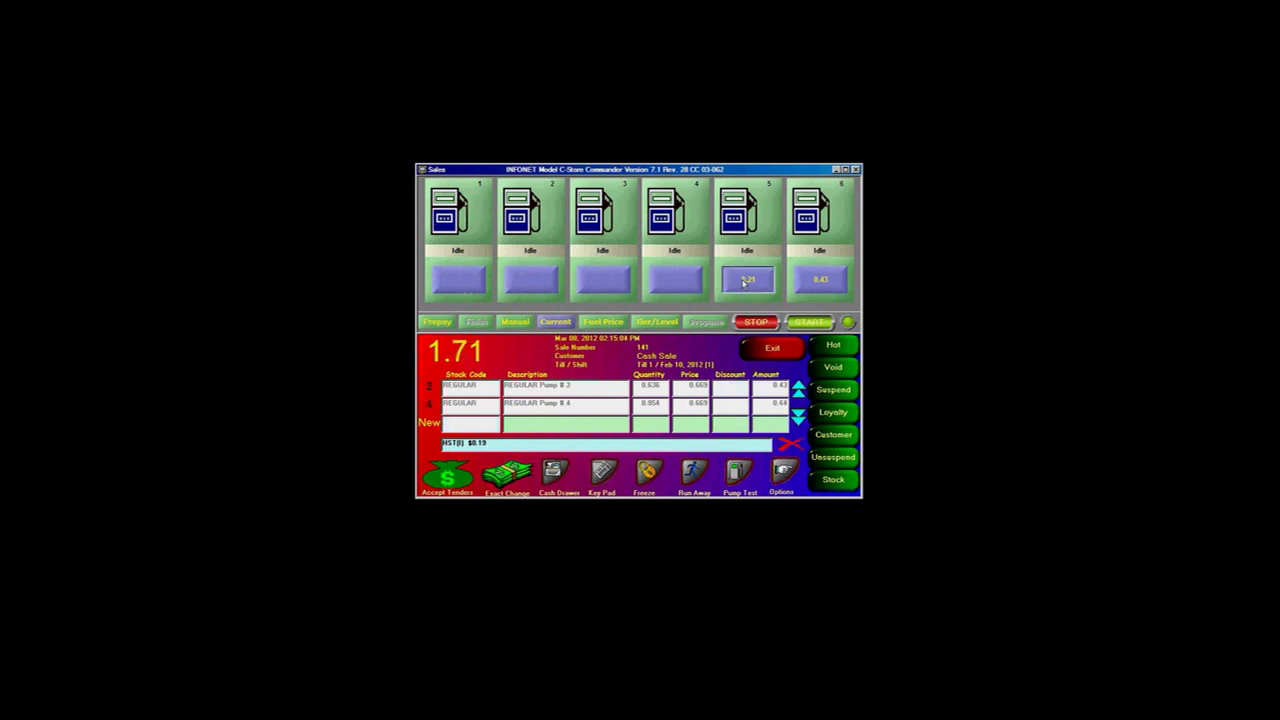
left_click(811, 282)
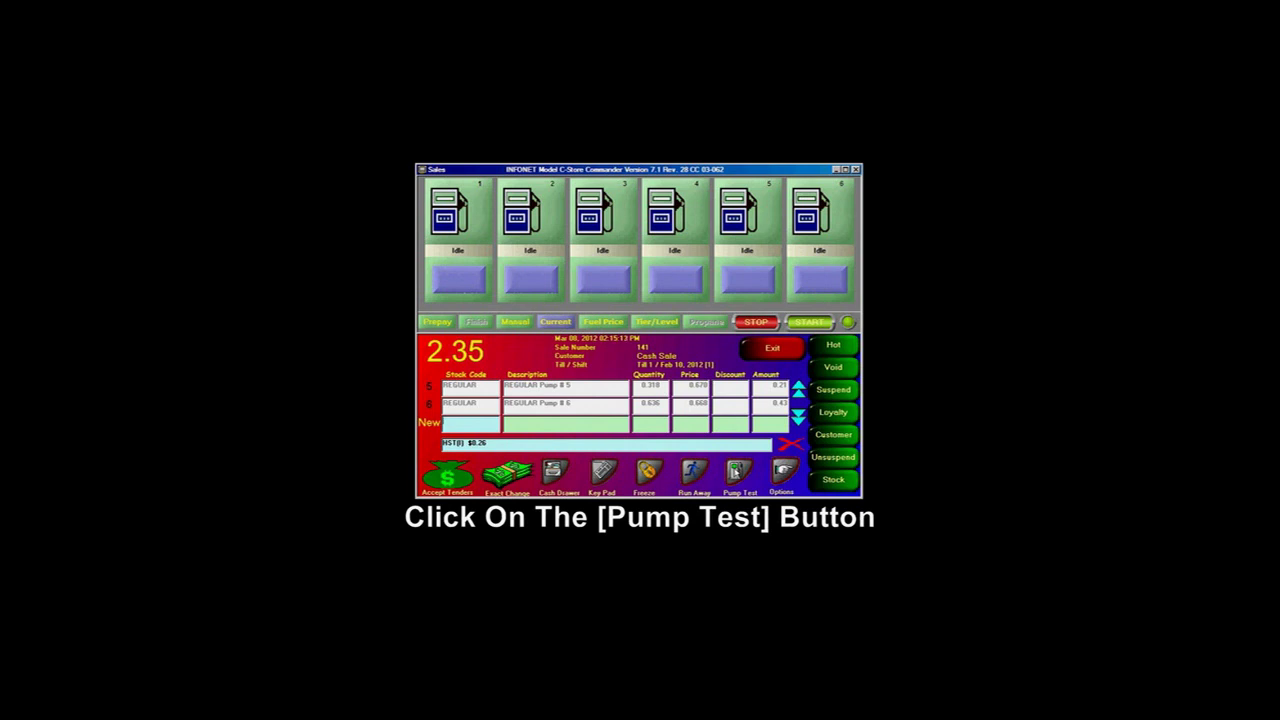
left_click(738, 472)
left_click(556, 464)
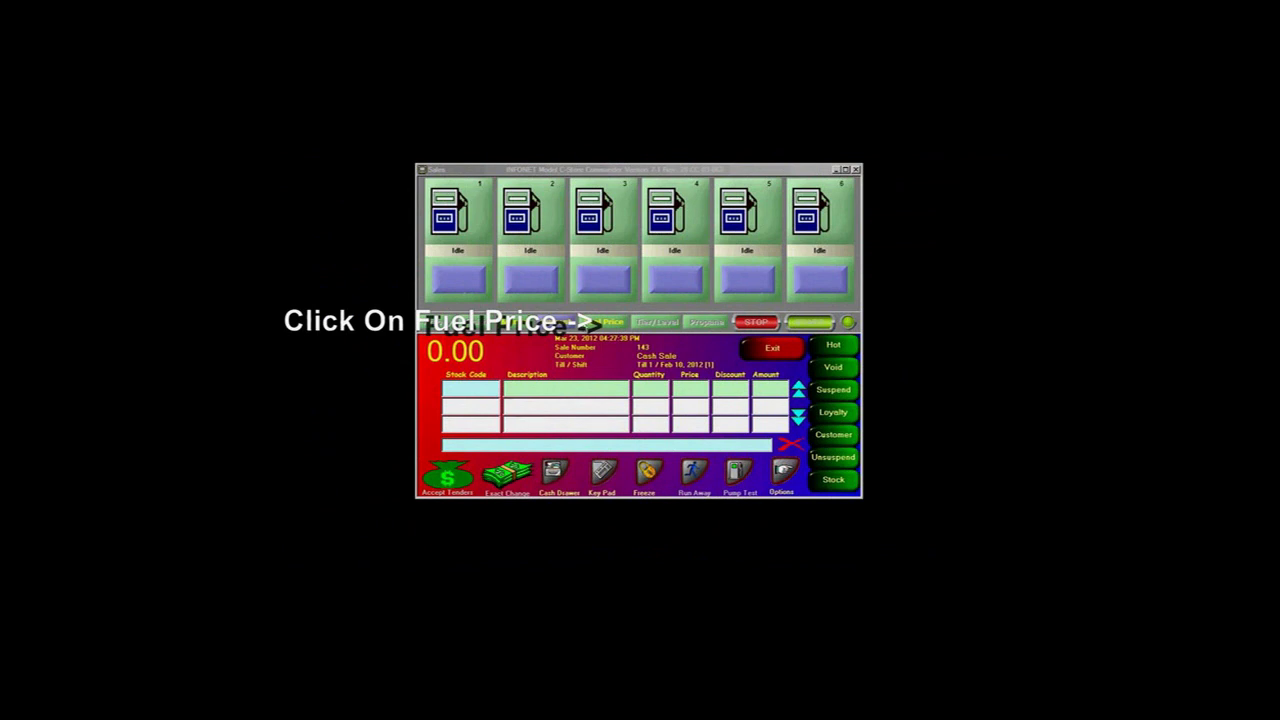
- Change the REGULAR unit price on the Fuel Price screen from 0.999 to 1.299
left_click(600, 323)
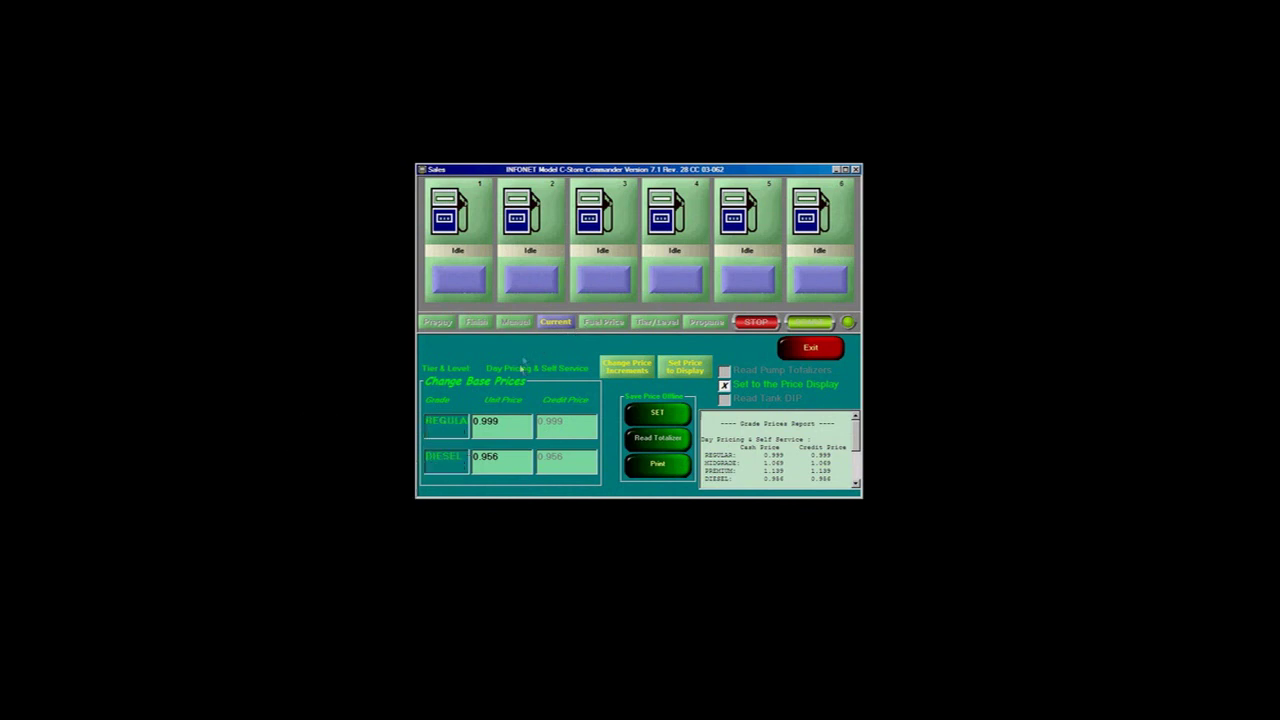
left_click(492, 426)
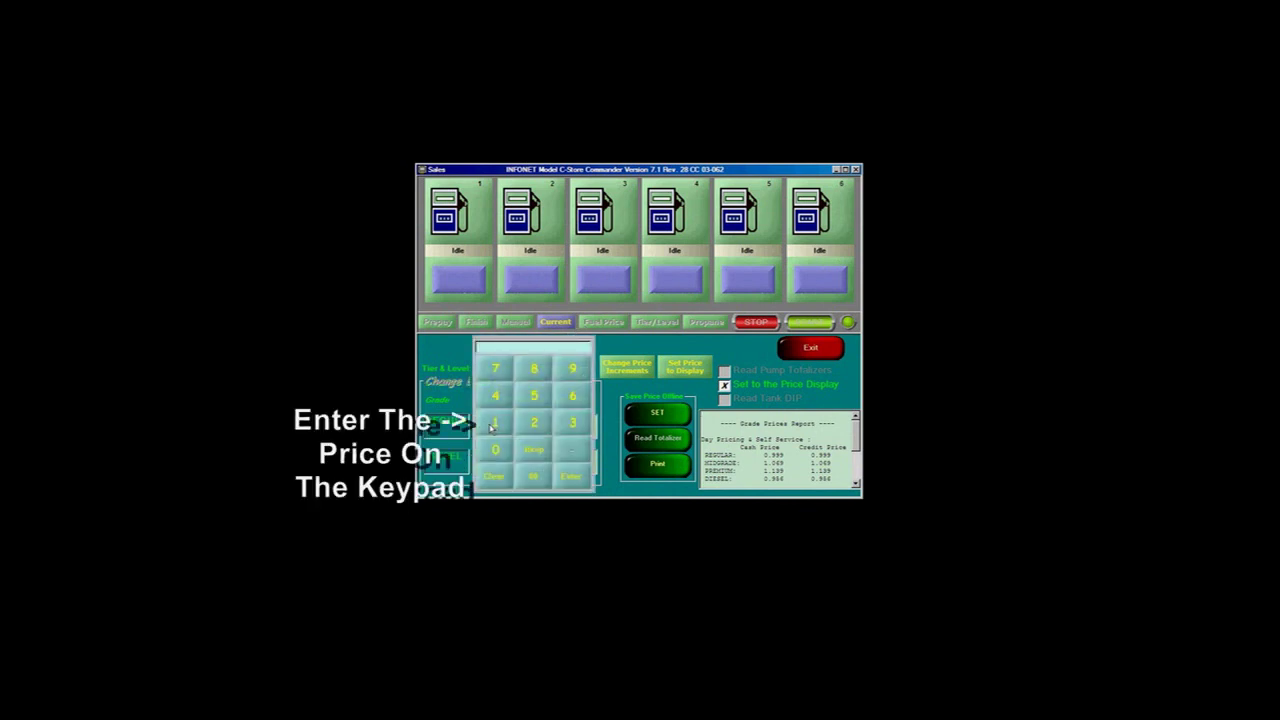
left_click(492, 425)
left_click(534, 422)
left_click(572, 369)
left_click(572, 369)
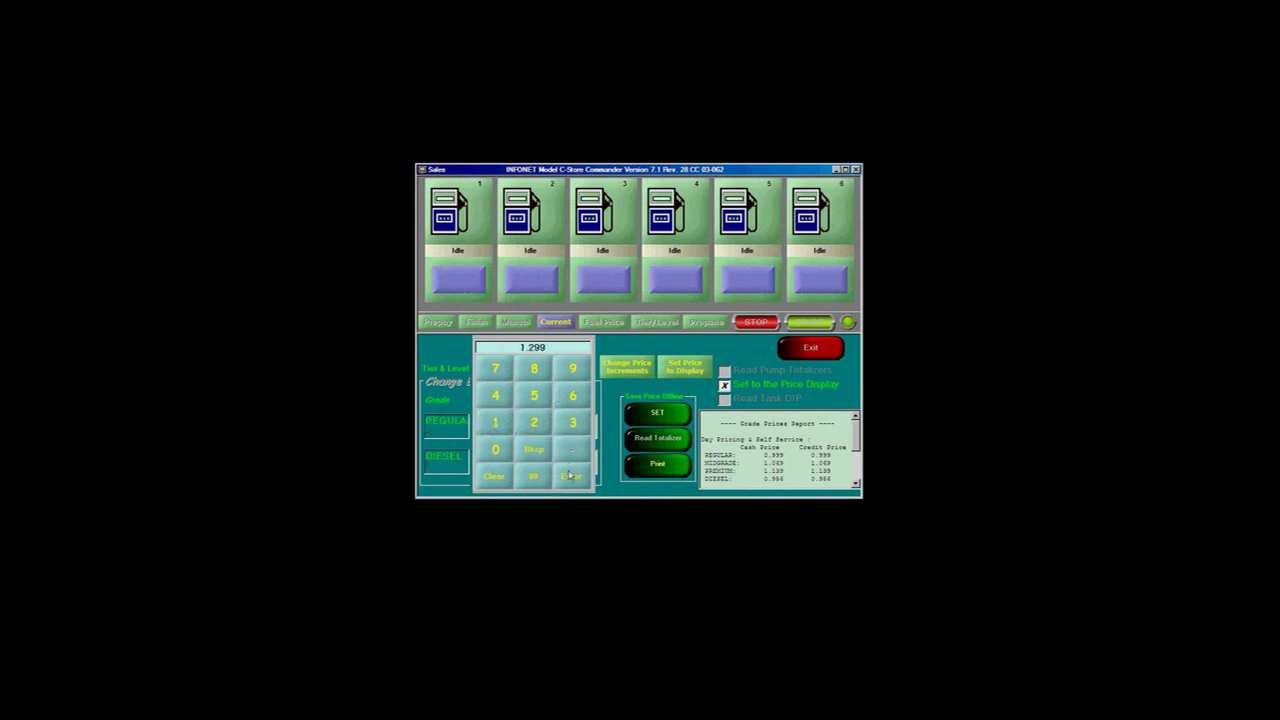
left_click(571, 476)
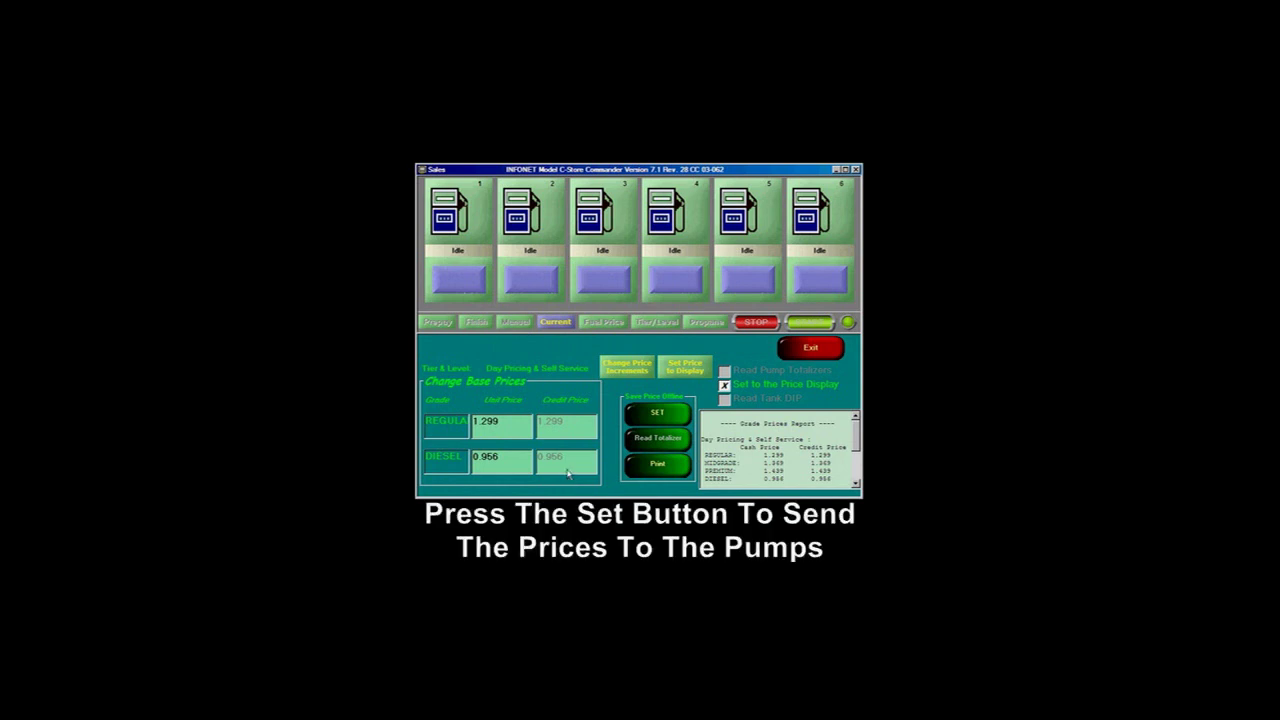